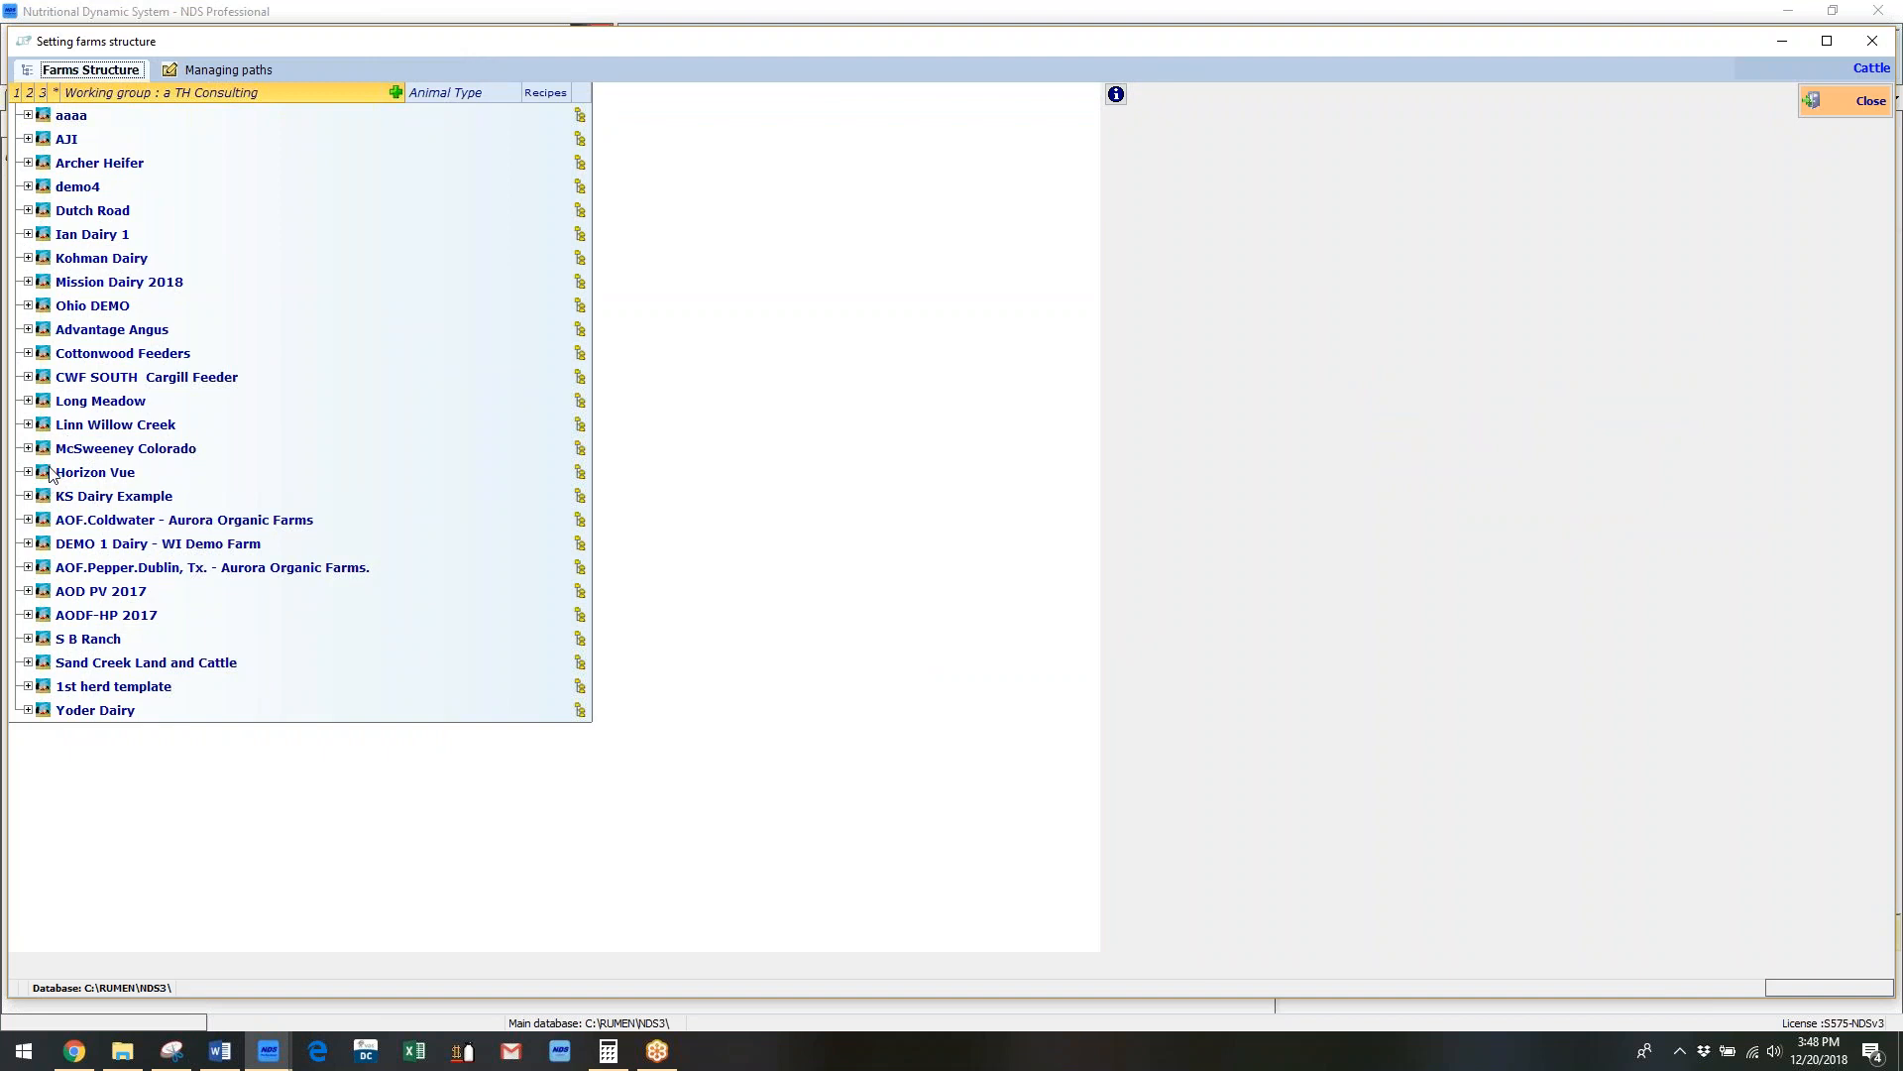
Show Horizon Vue's multiple component milk price history.
click(86, 473)
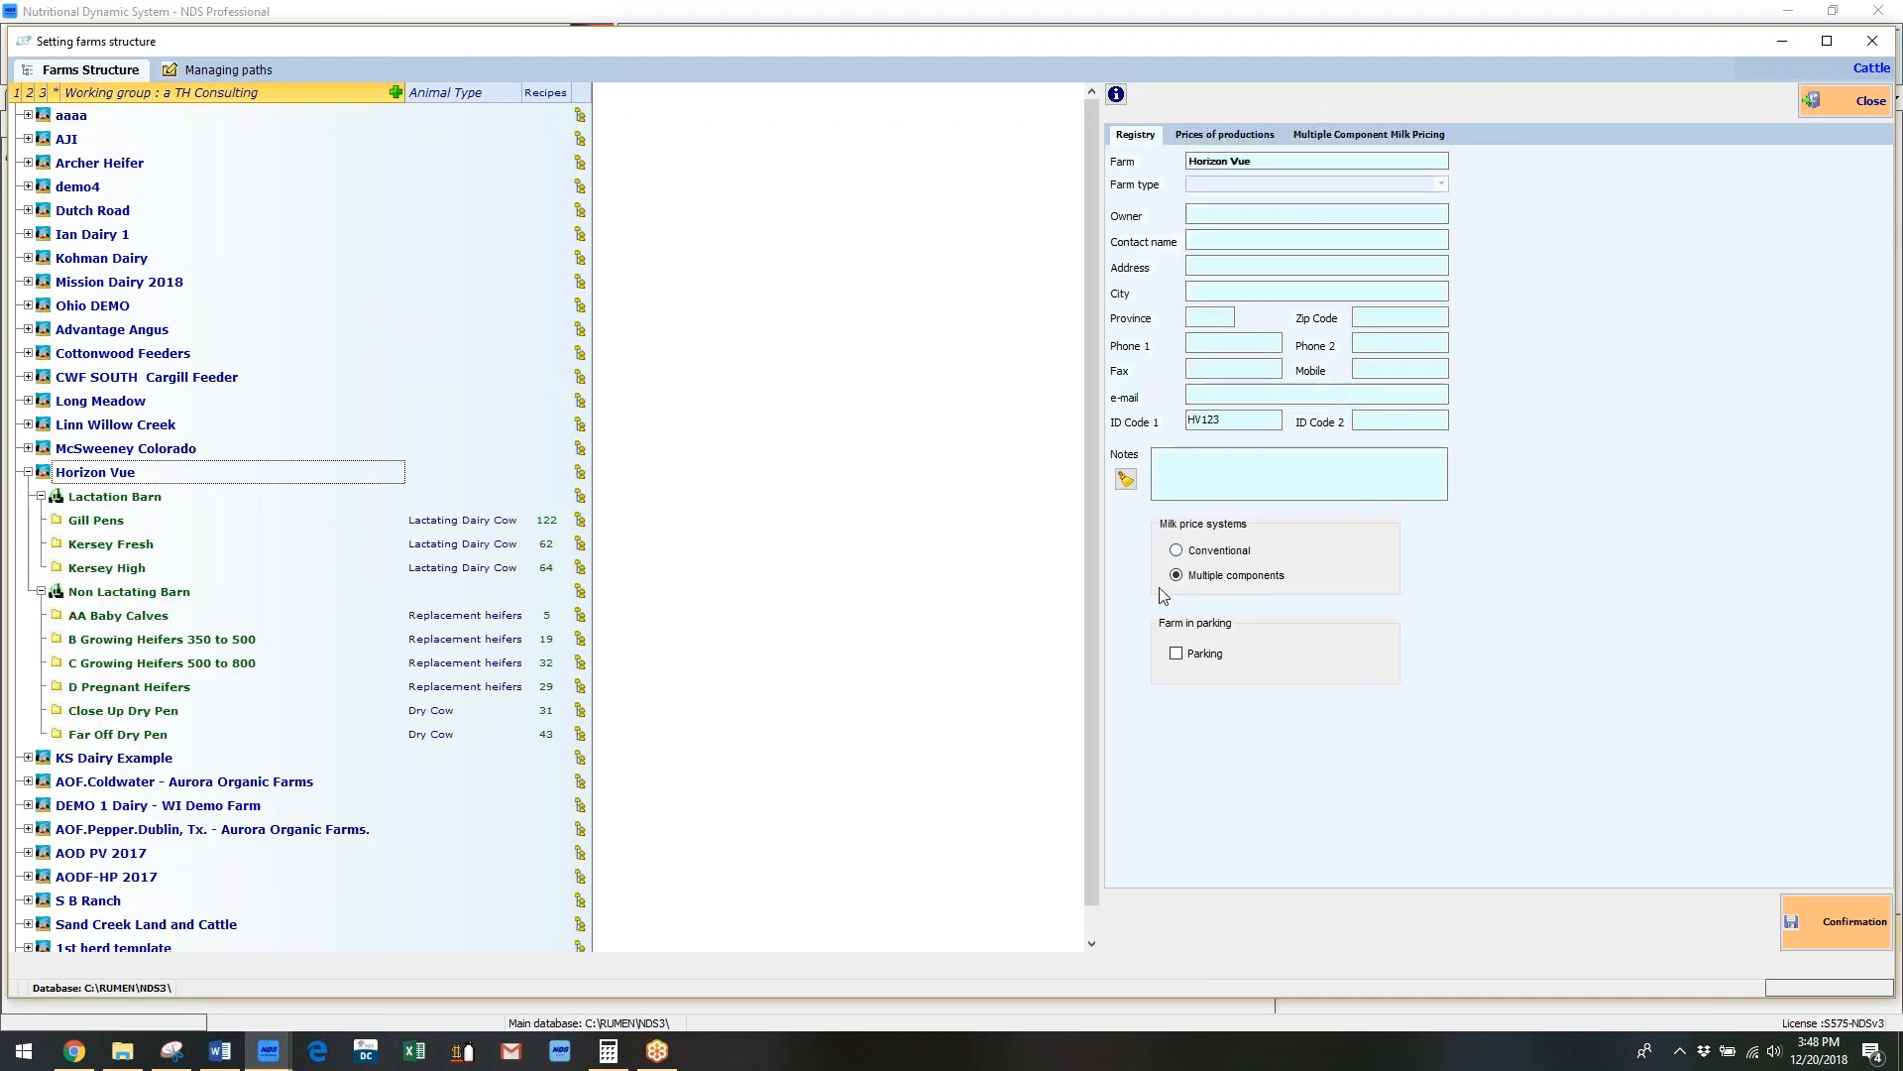
click(1349, 138)
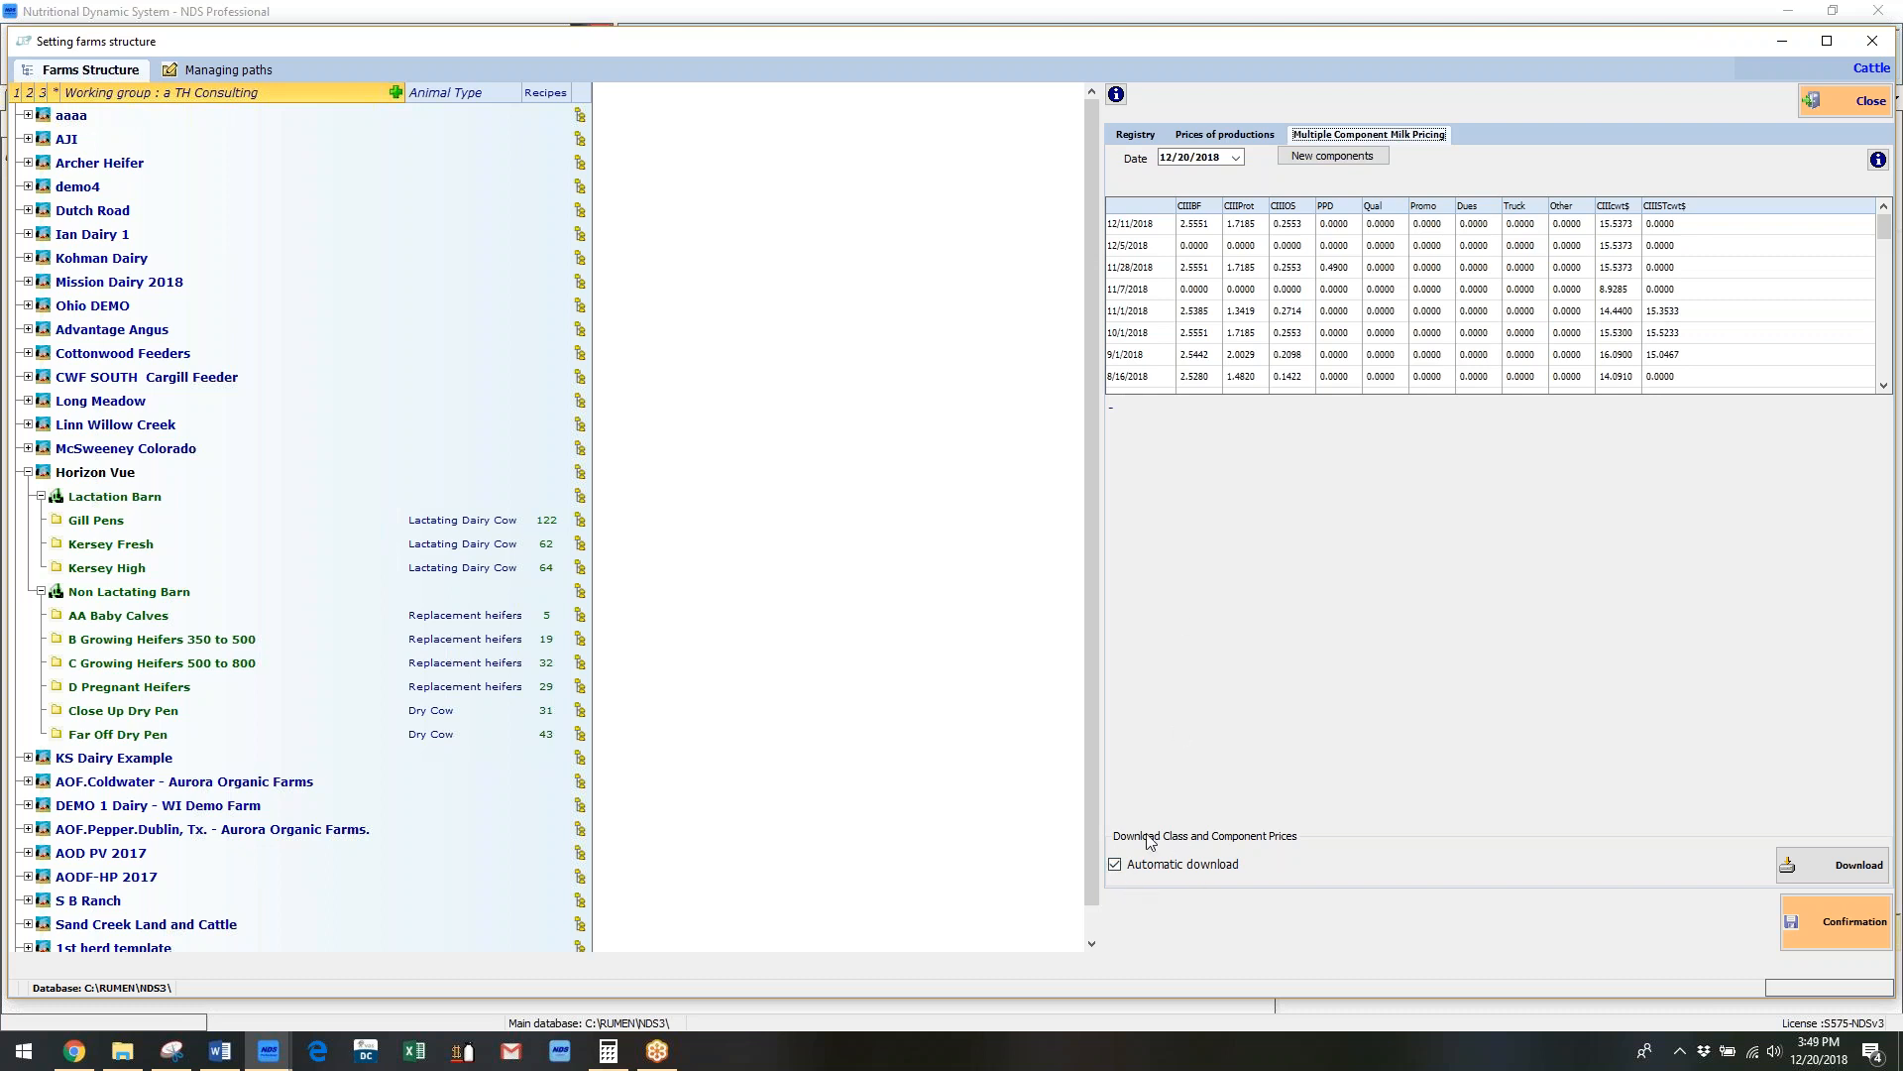
Download newer component prices (none found) and confirm the farm's settings.
click(1794, 873)
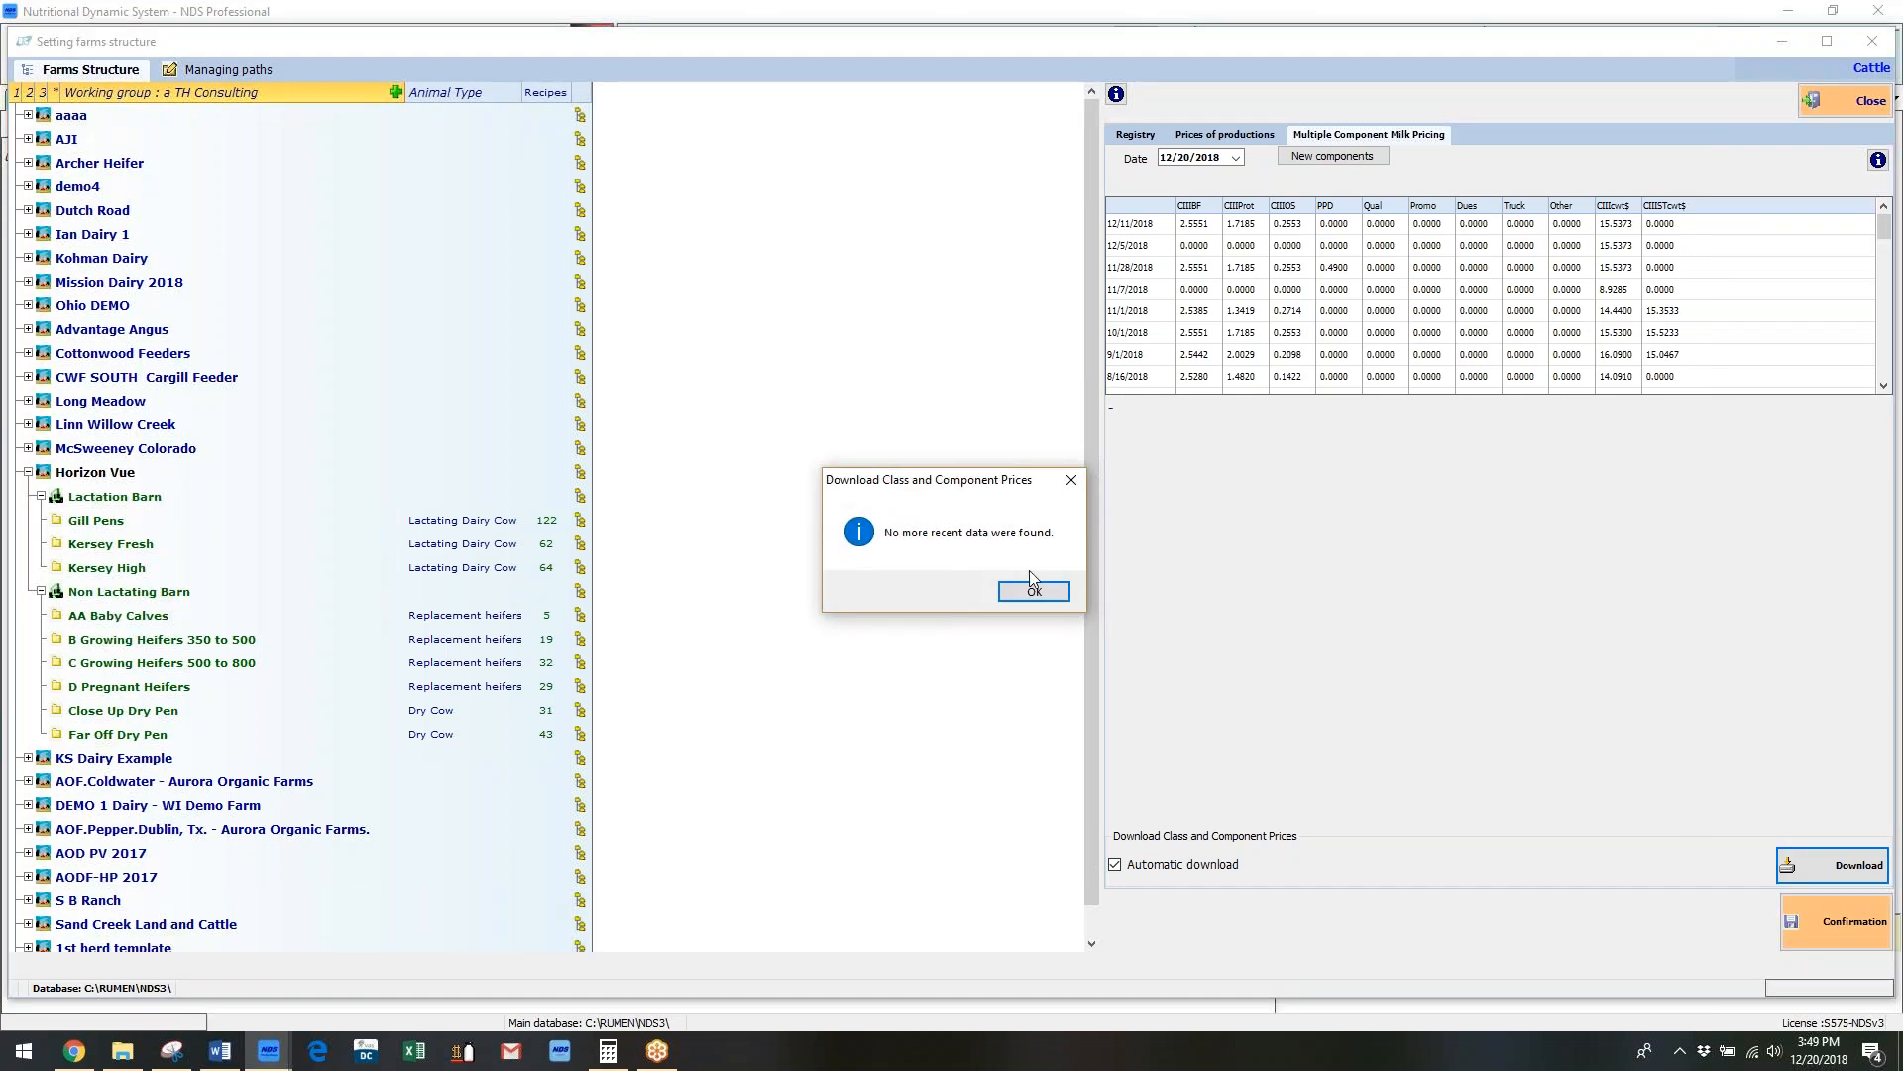
click(1037, 592)
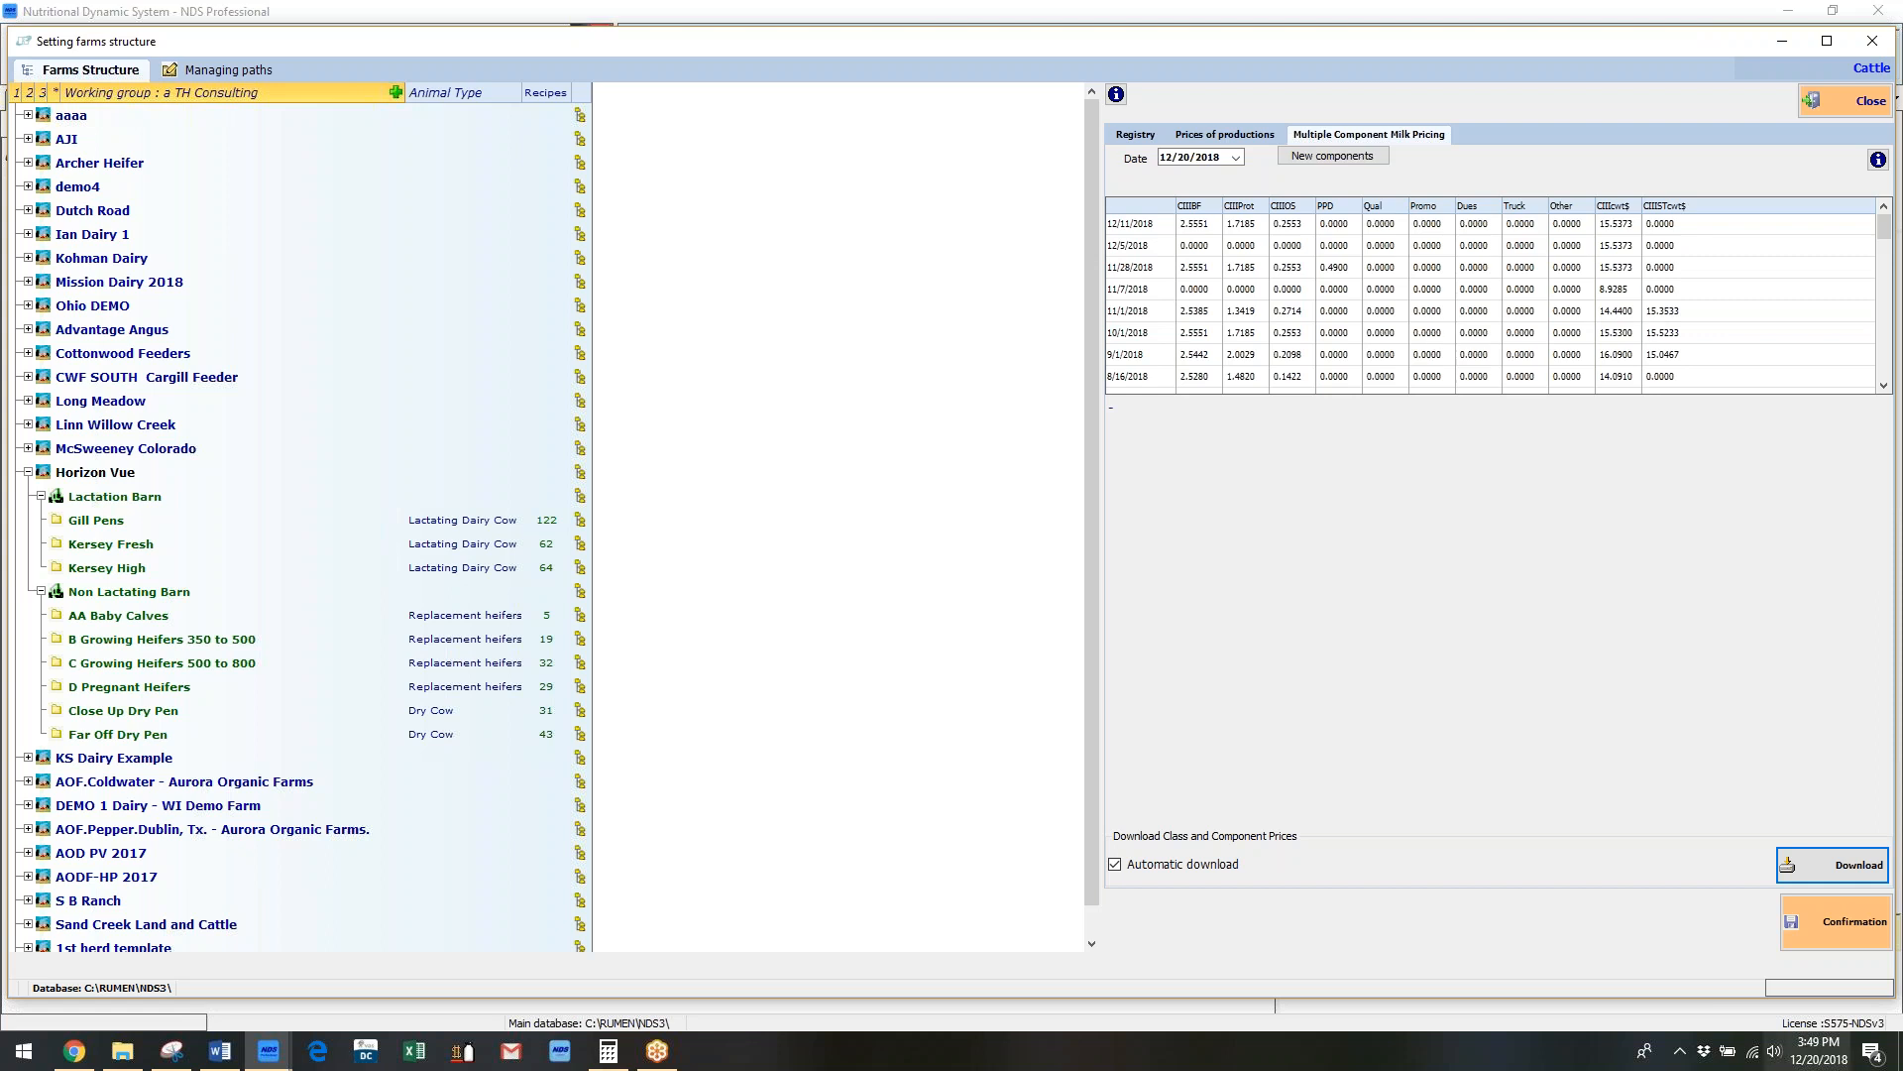
click(1834, 913)
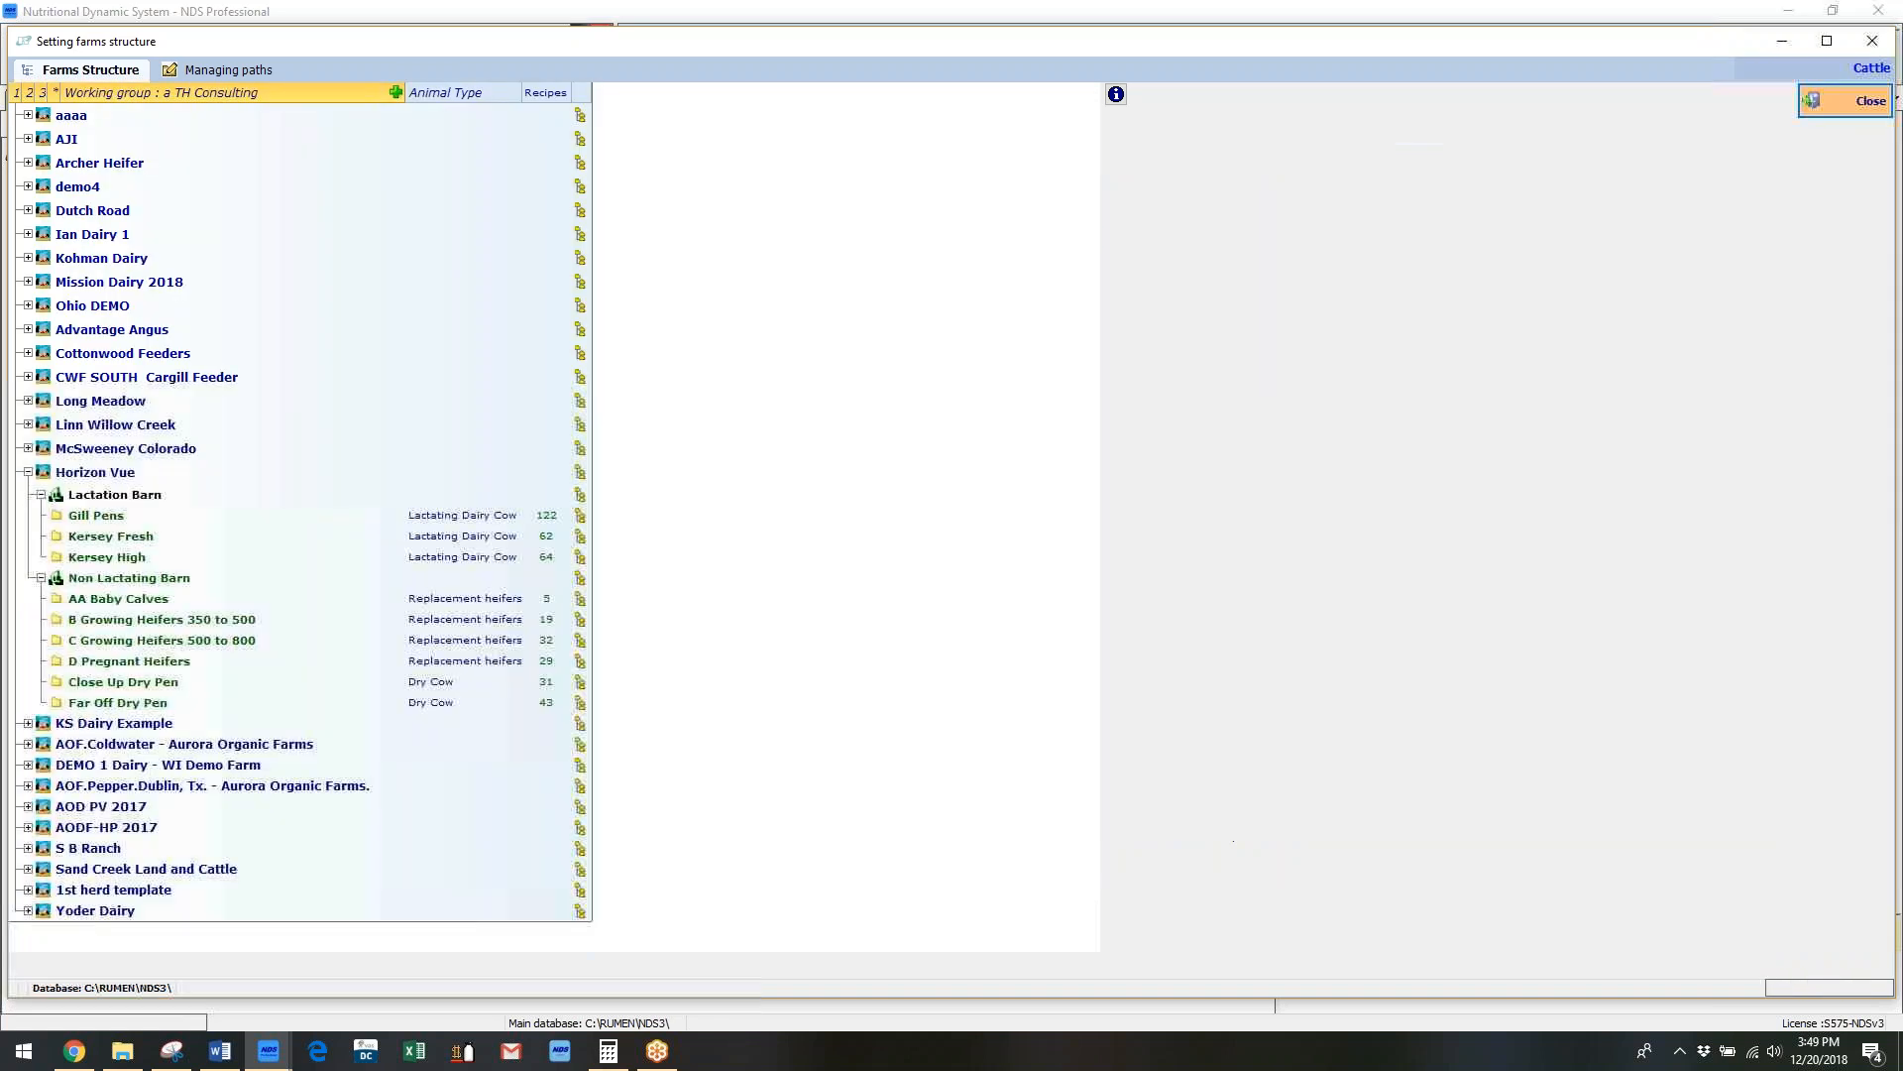
Close the farm structure and load the recent recipe HV G High Cow 2018 Dec 05.
click(1880, 99)
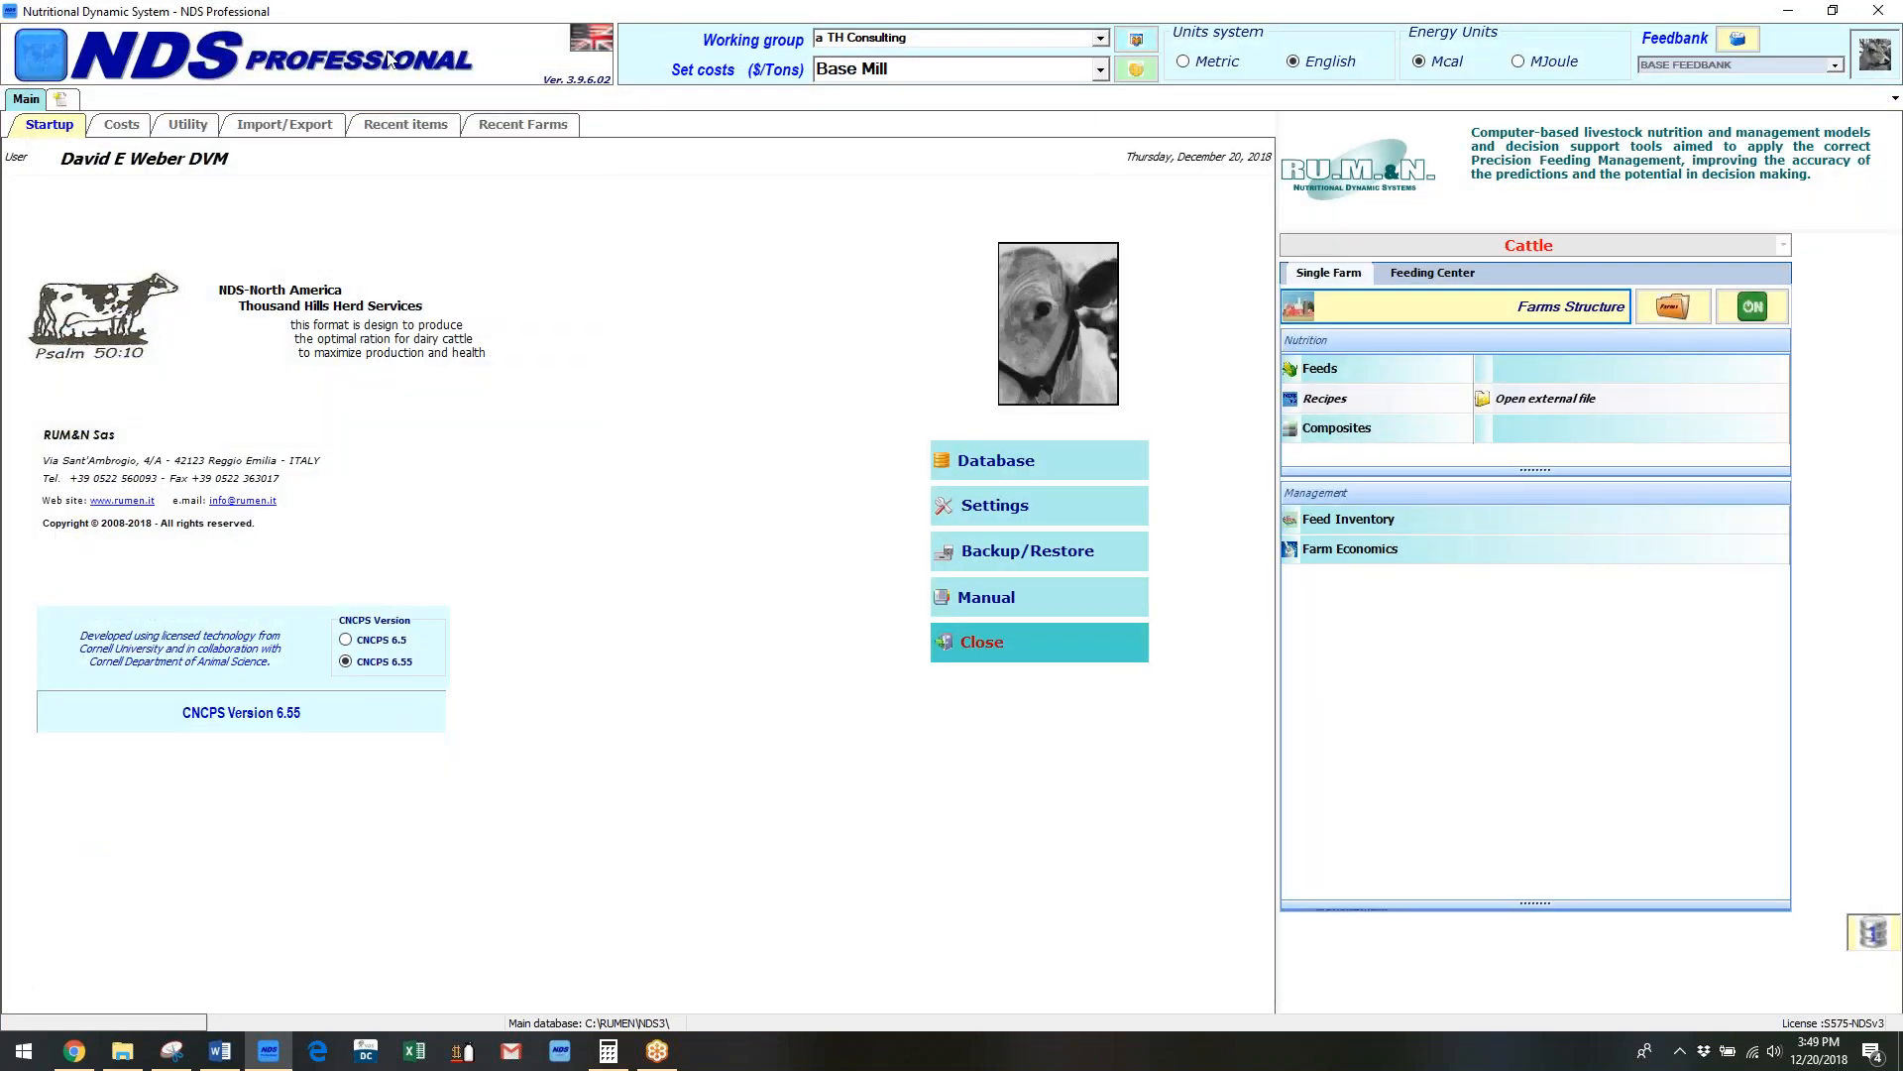
click(402, 126)
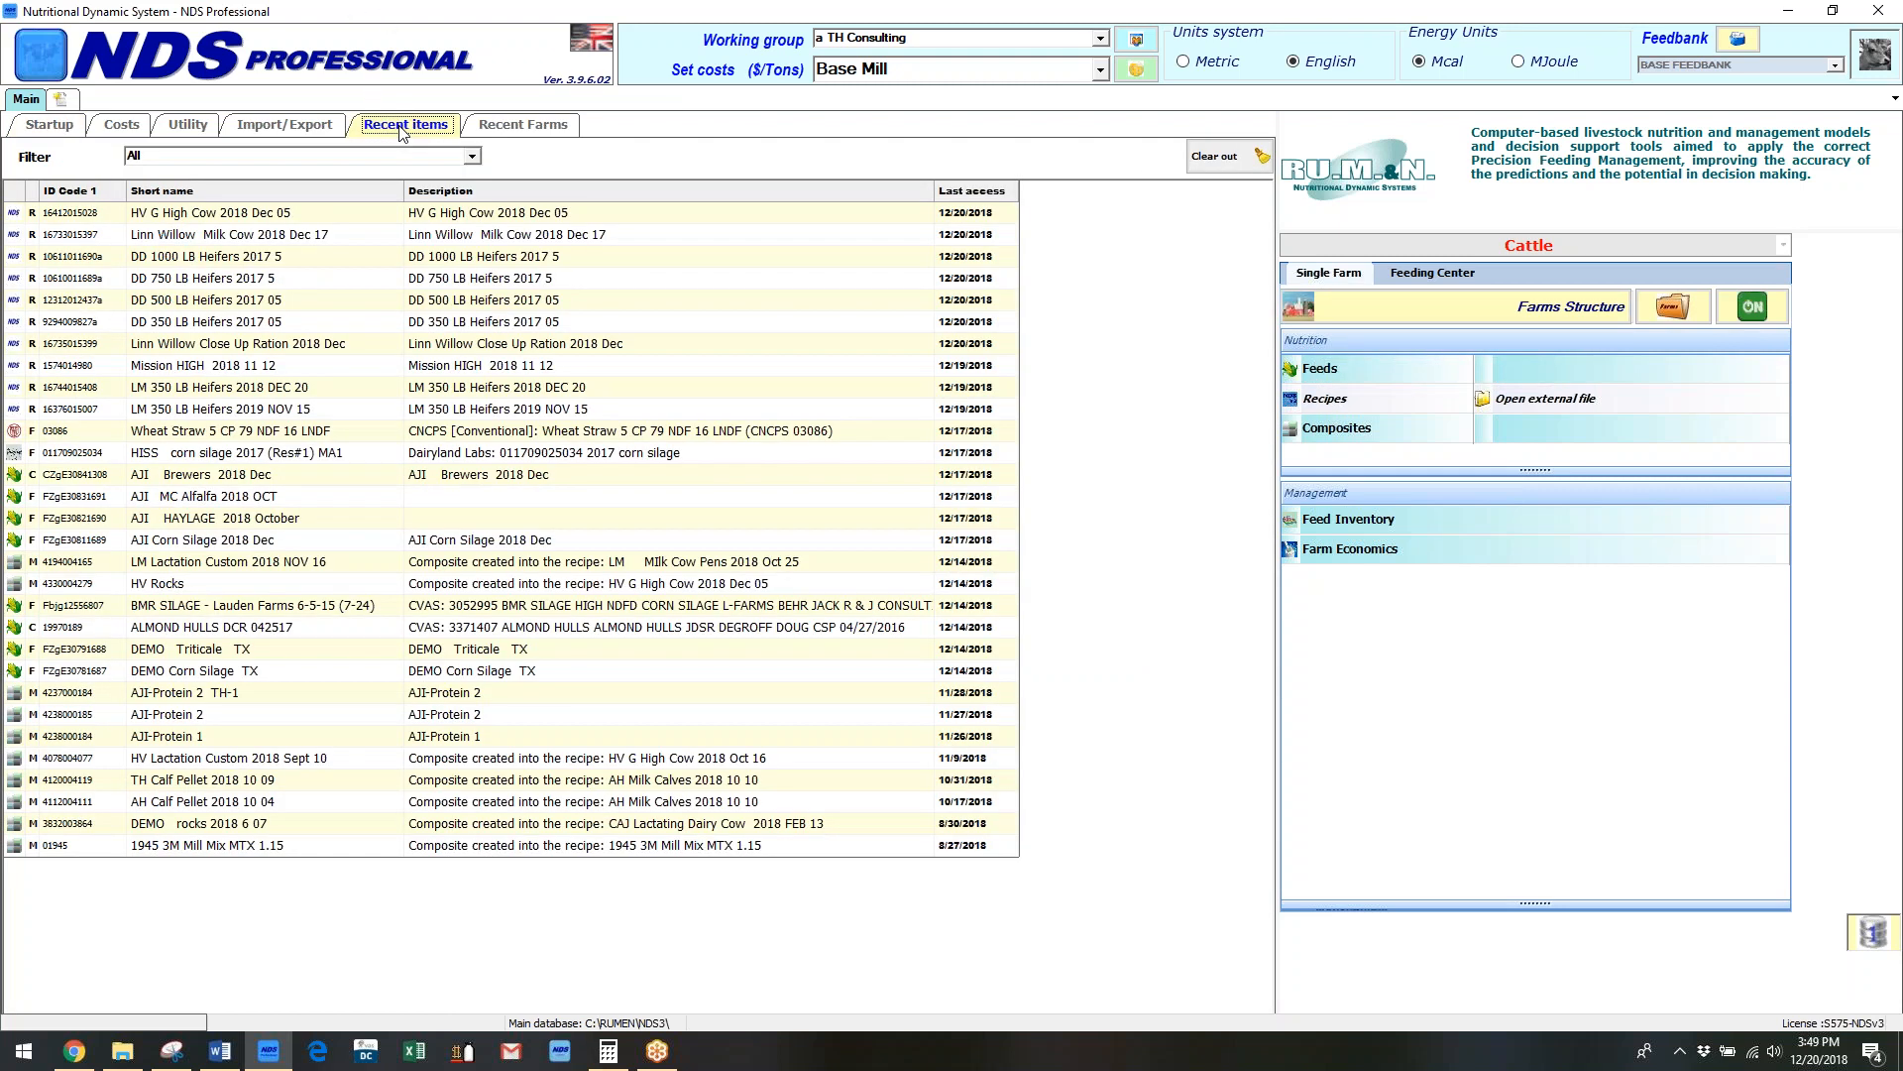
double_click(220, 218)
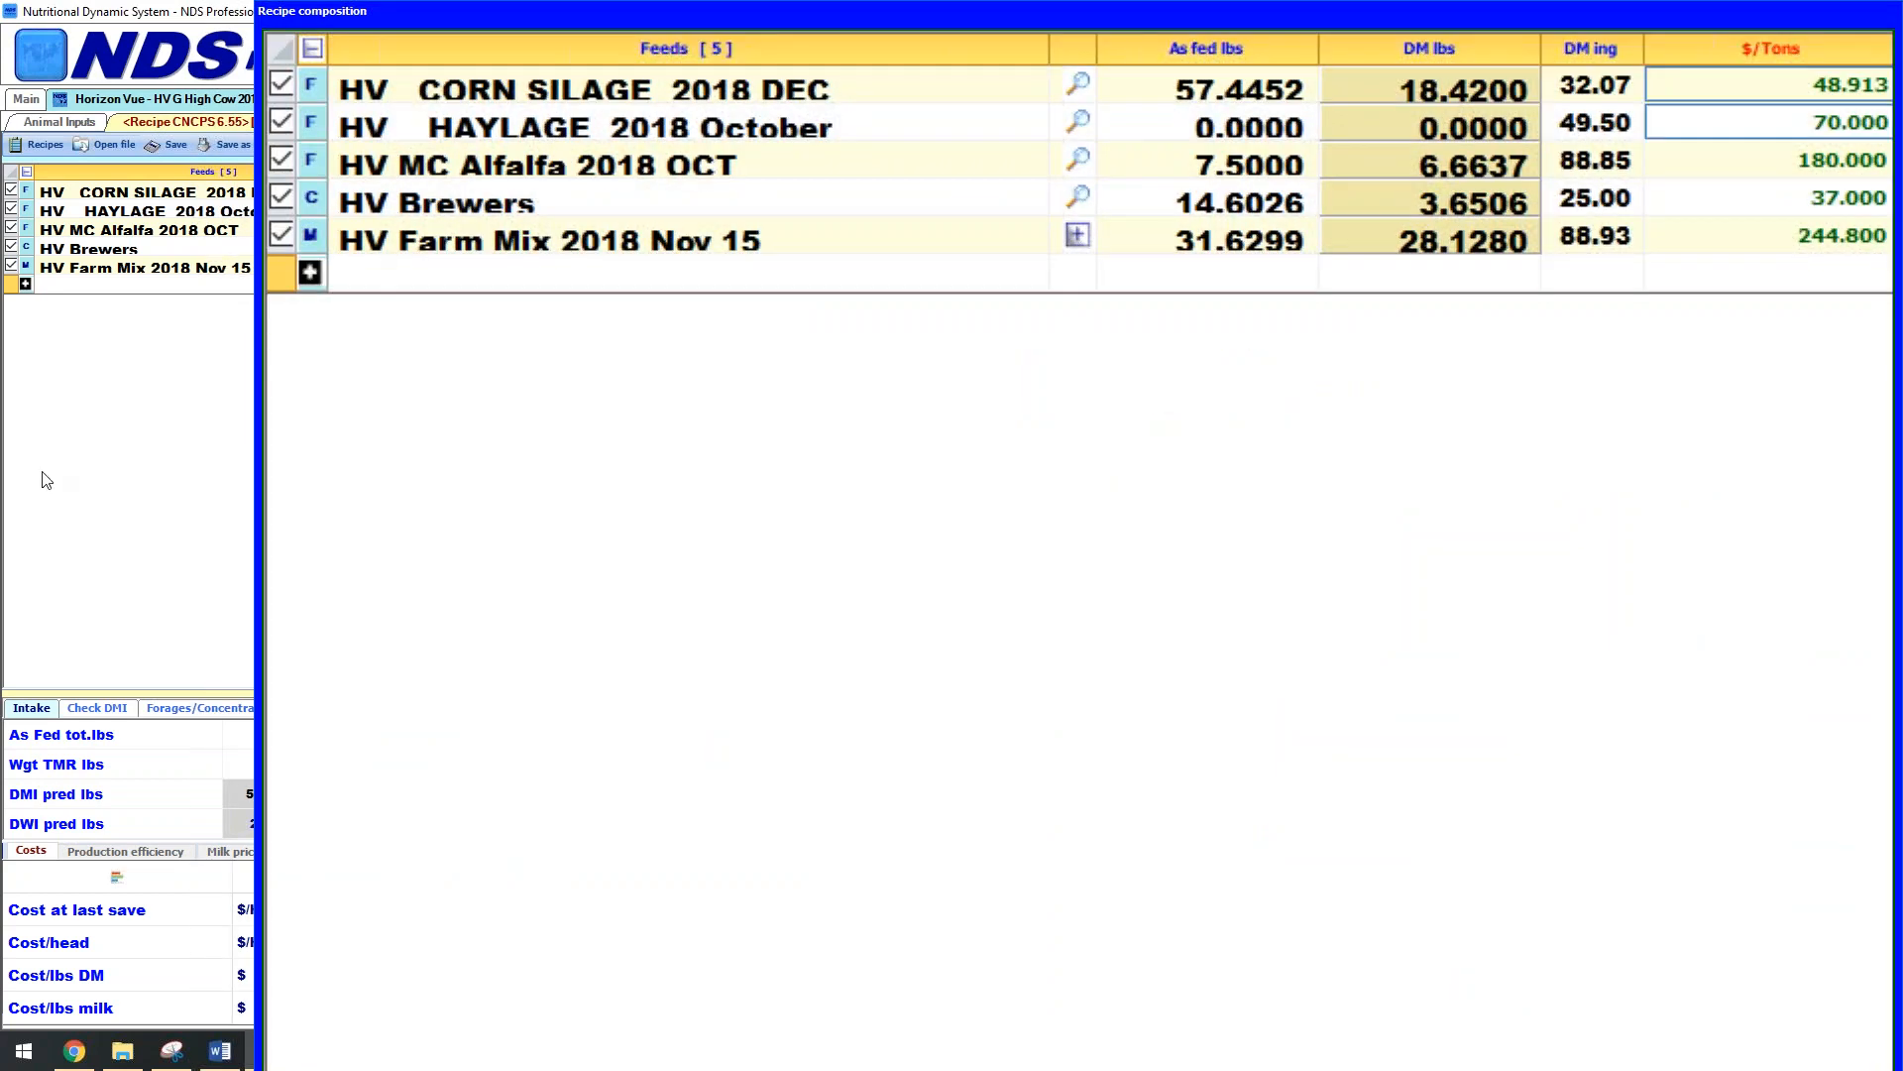
Close the enlarged recipe composition view of the High Cow ration.
click(48, 480)
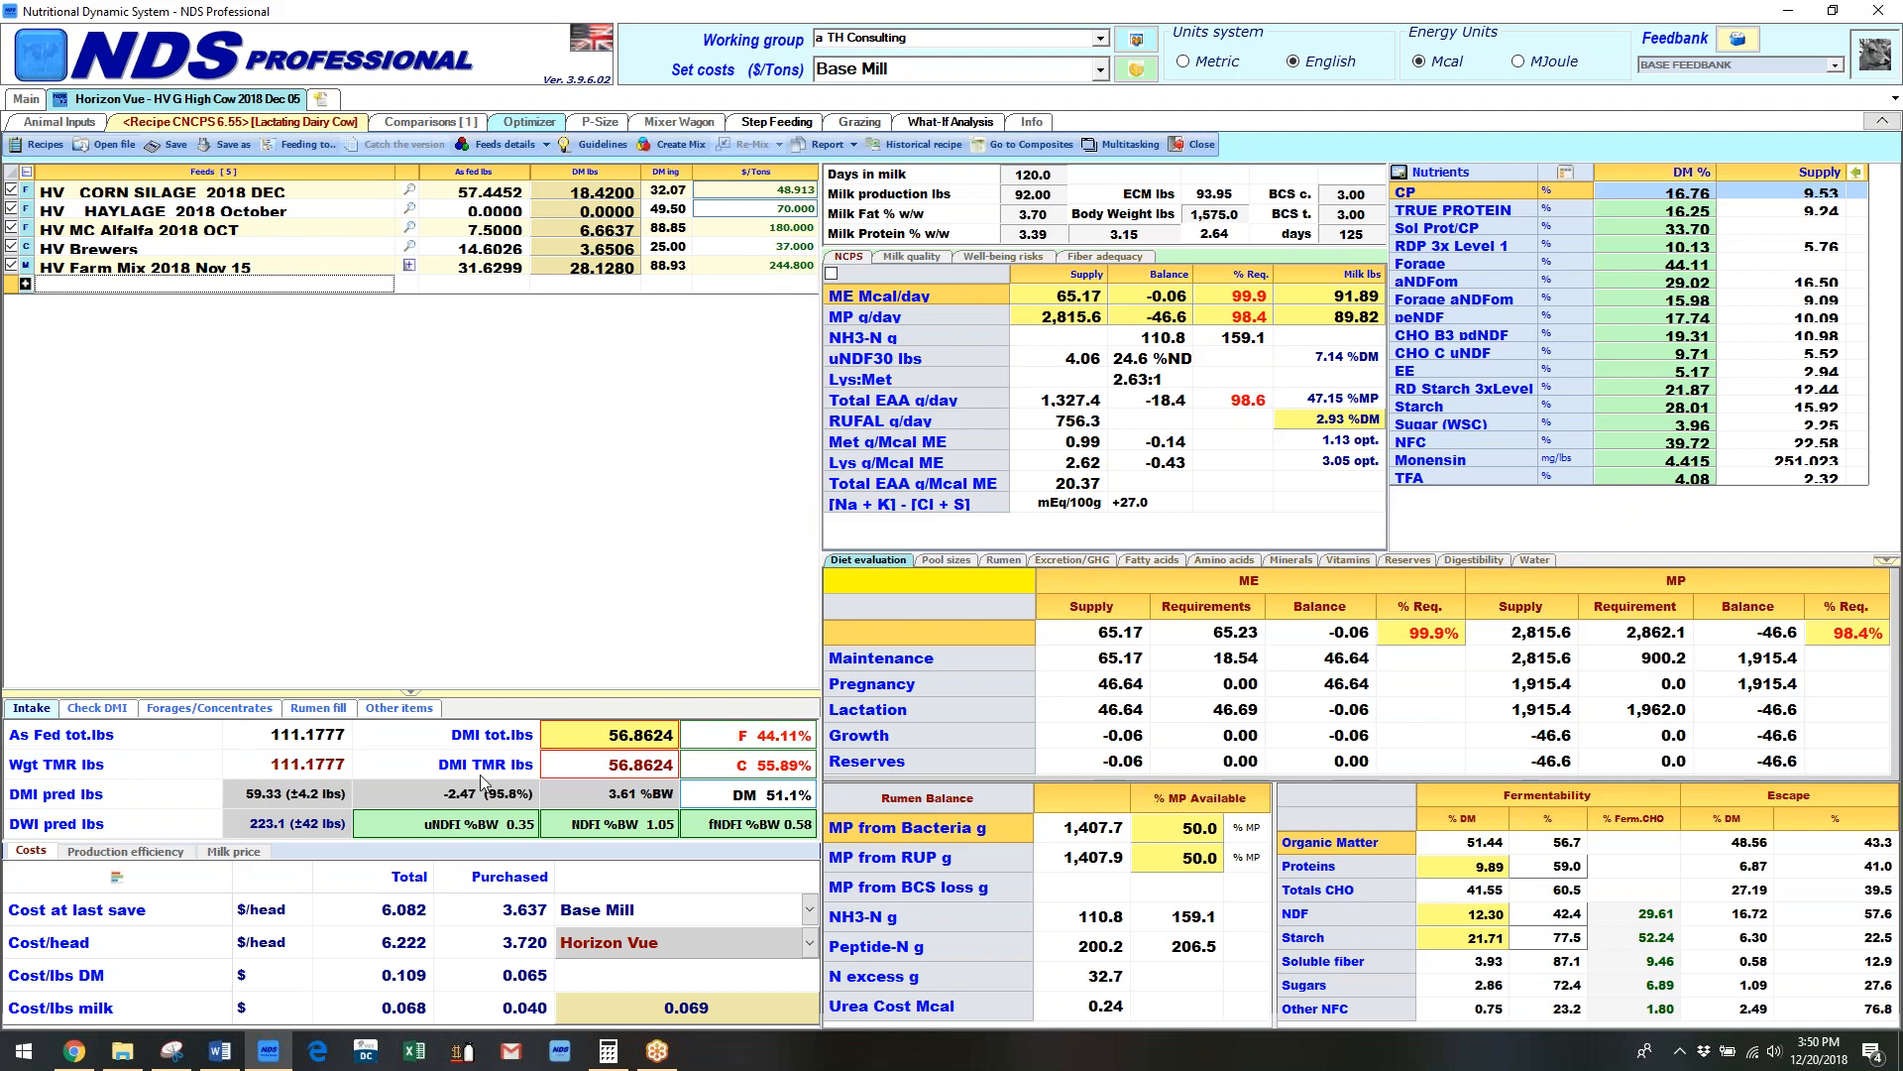
click(233, 854)
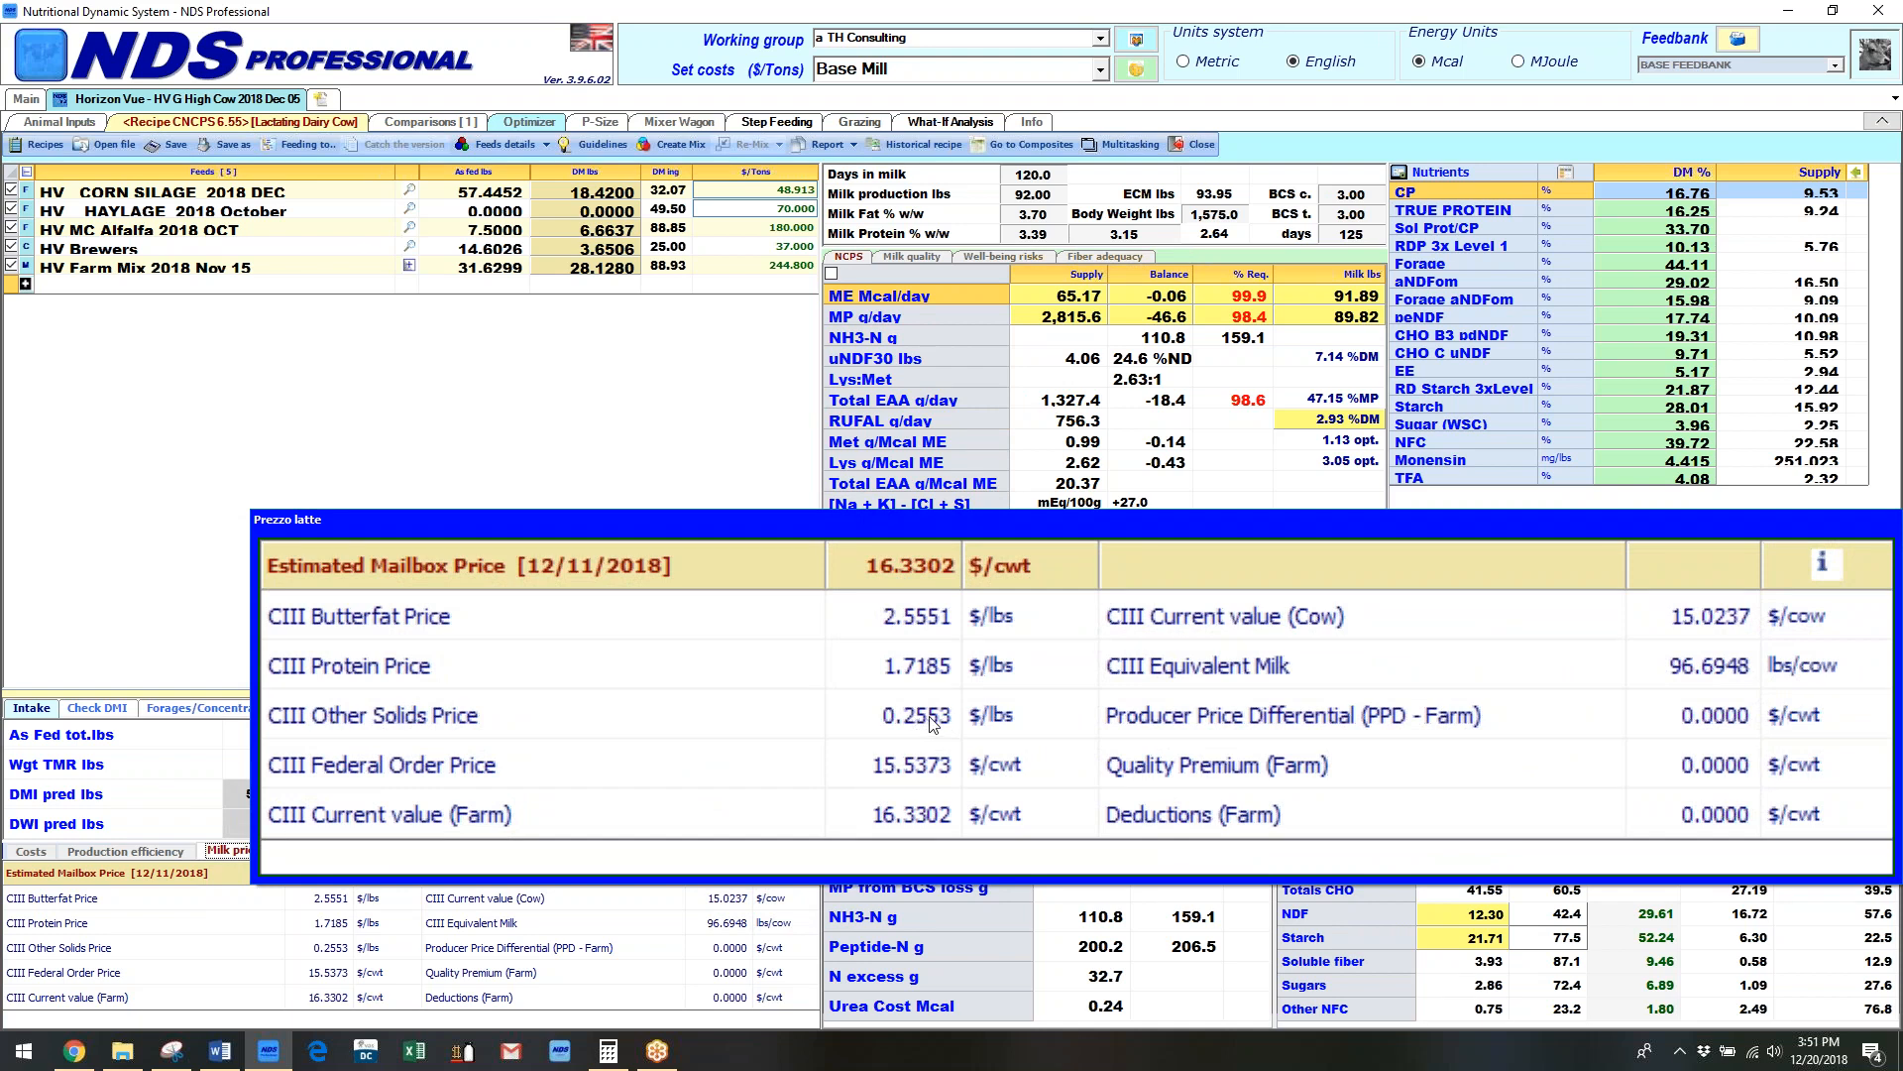
click(634, 444)
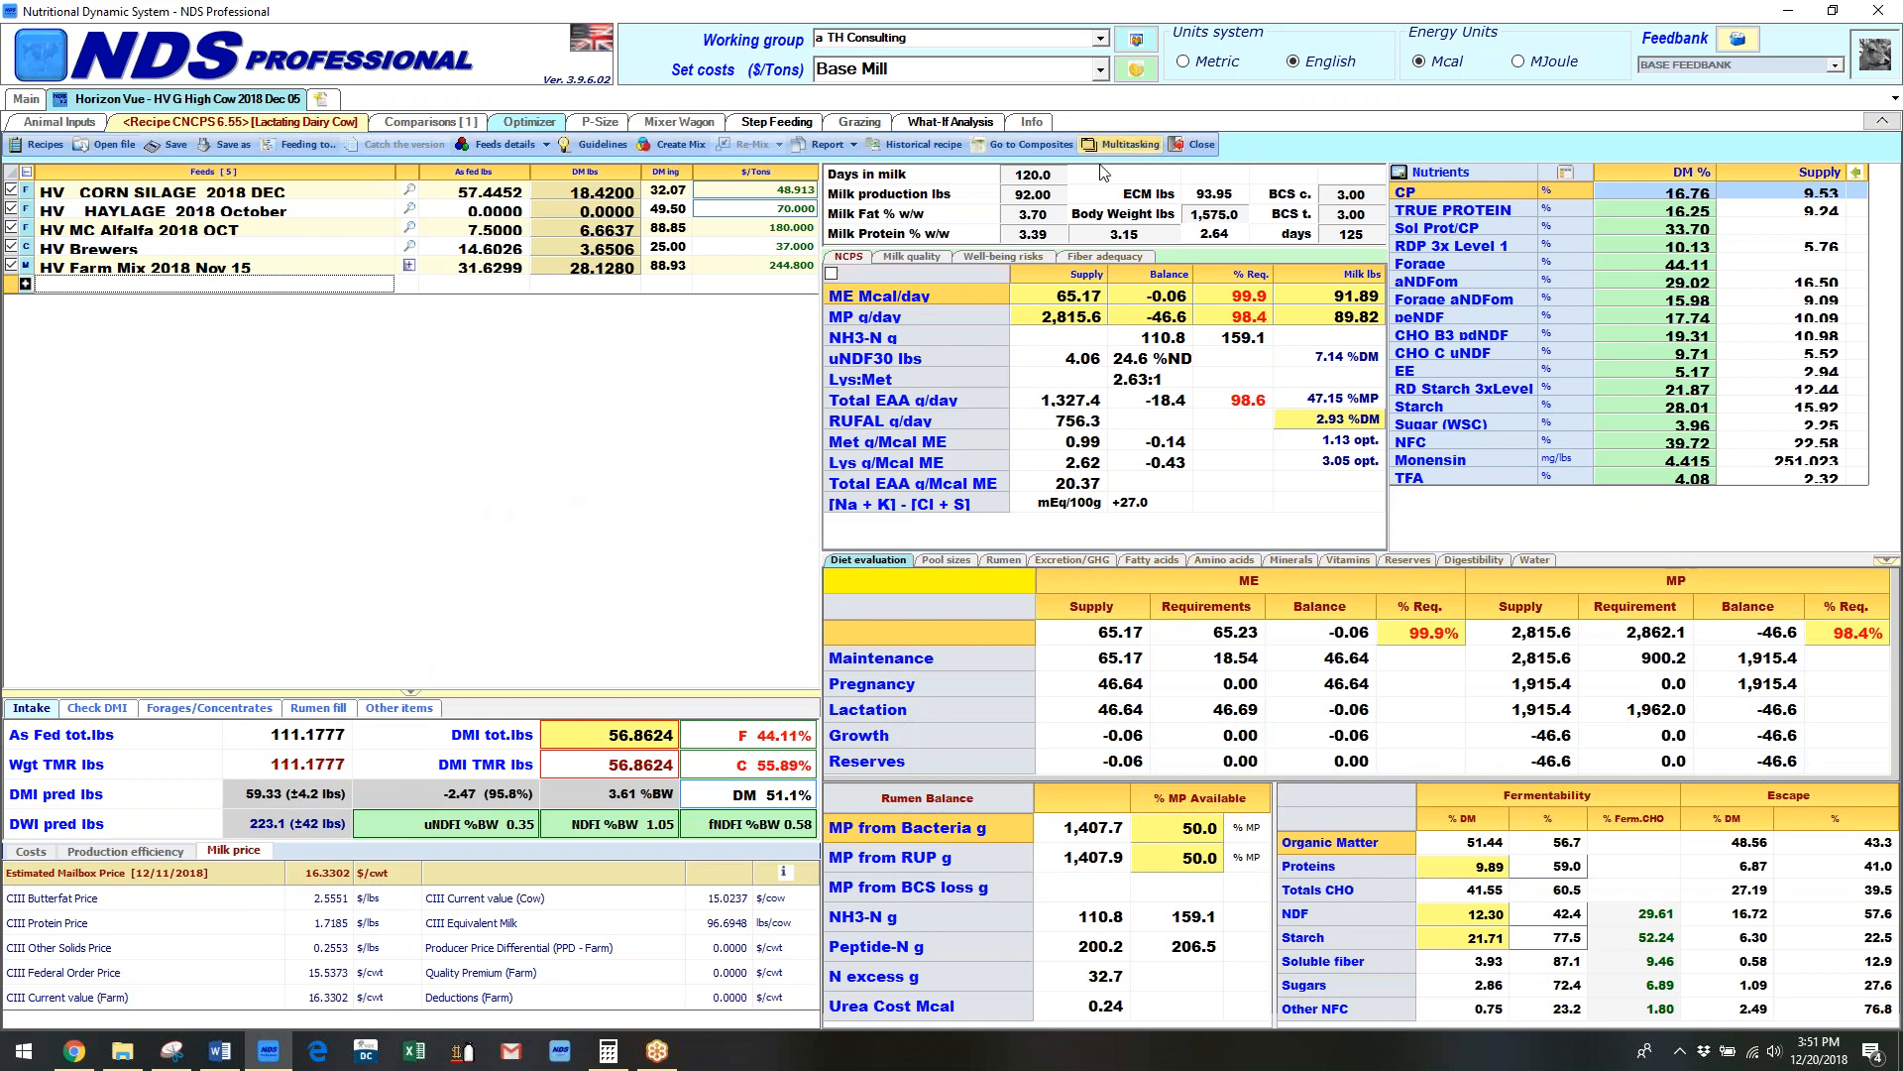
Lower milk production to 89.8 lbs and view the CNCPS summary and production efficiency (IOFC 8.443 $/head).
click(1041, 199)
text(89)
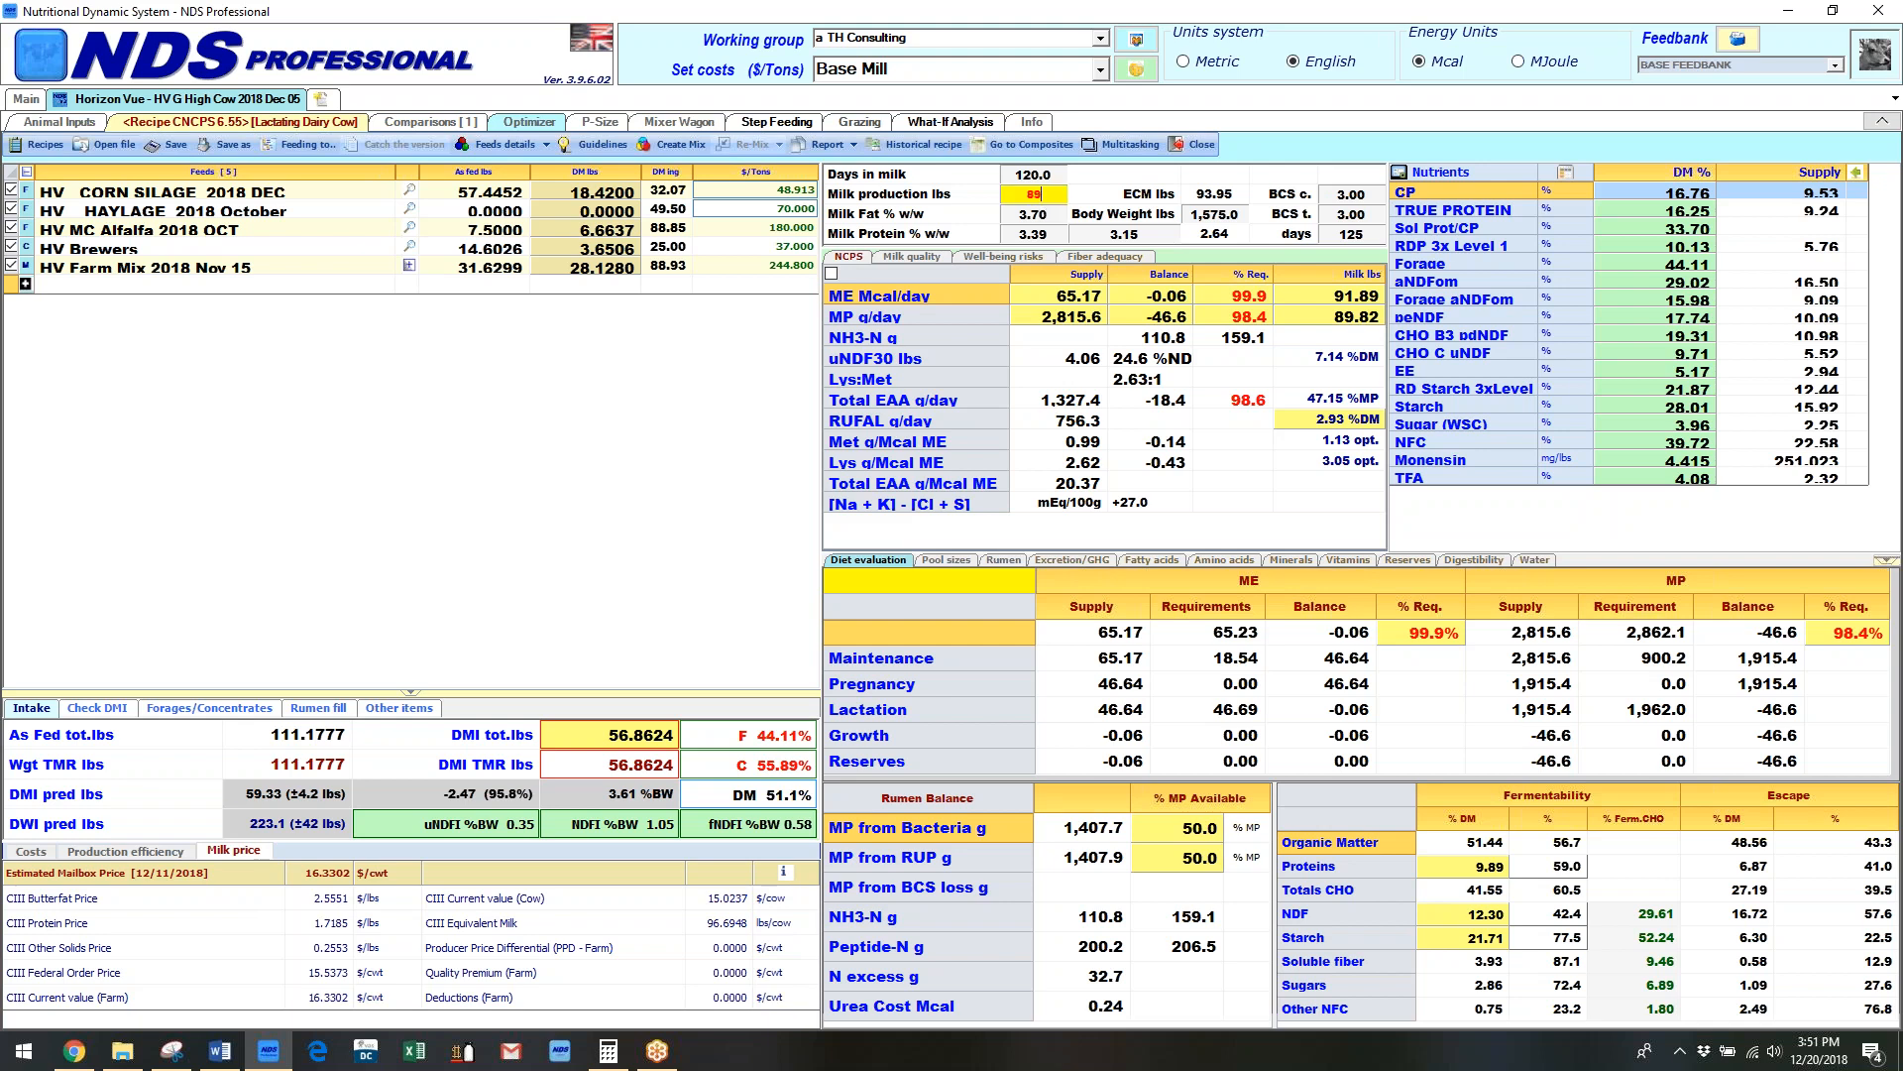
text(.8)
key(Return)
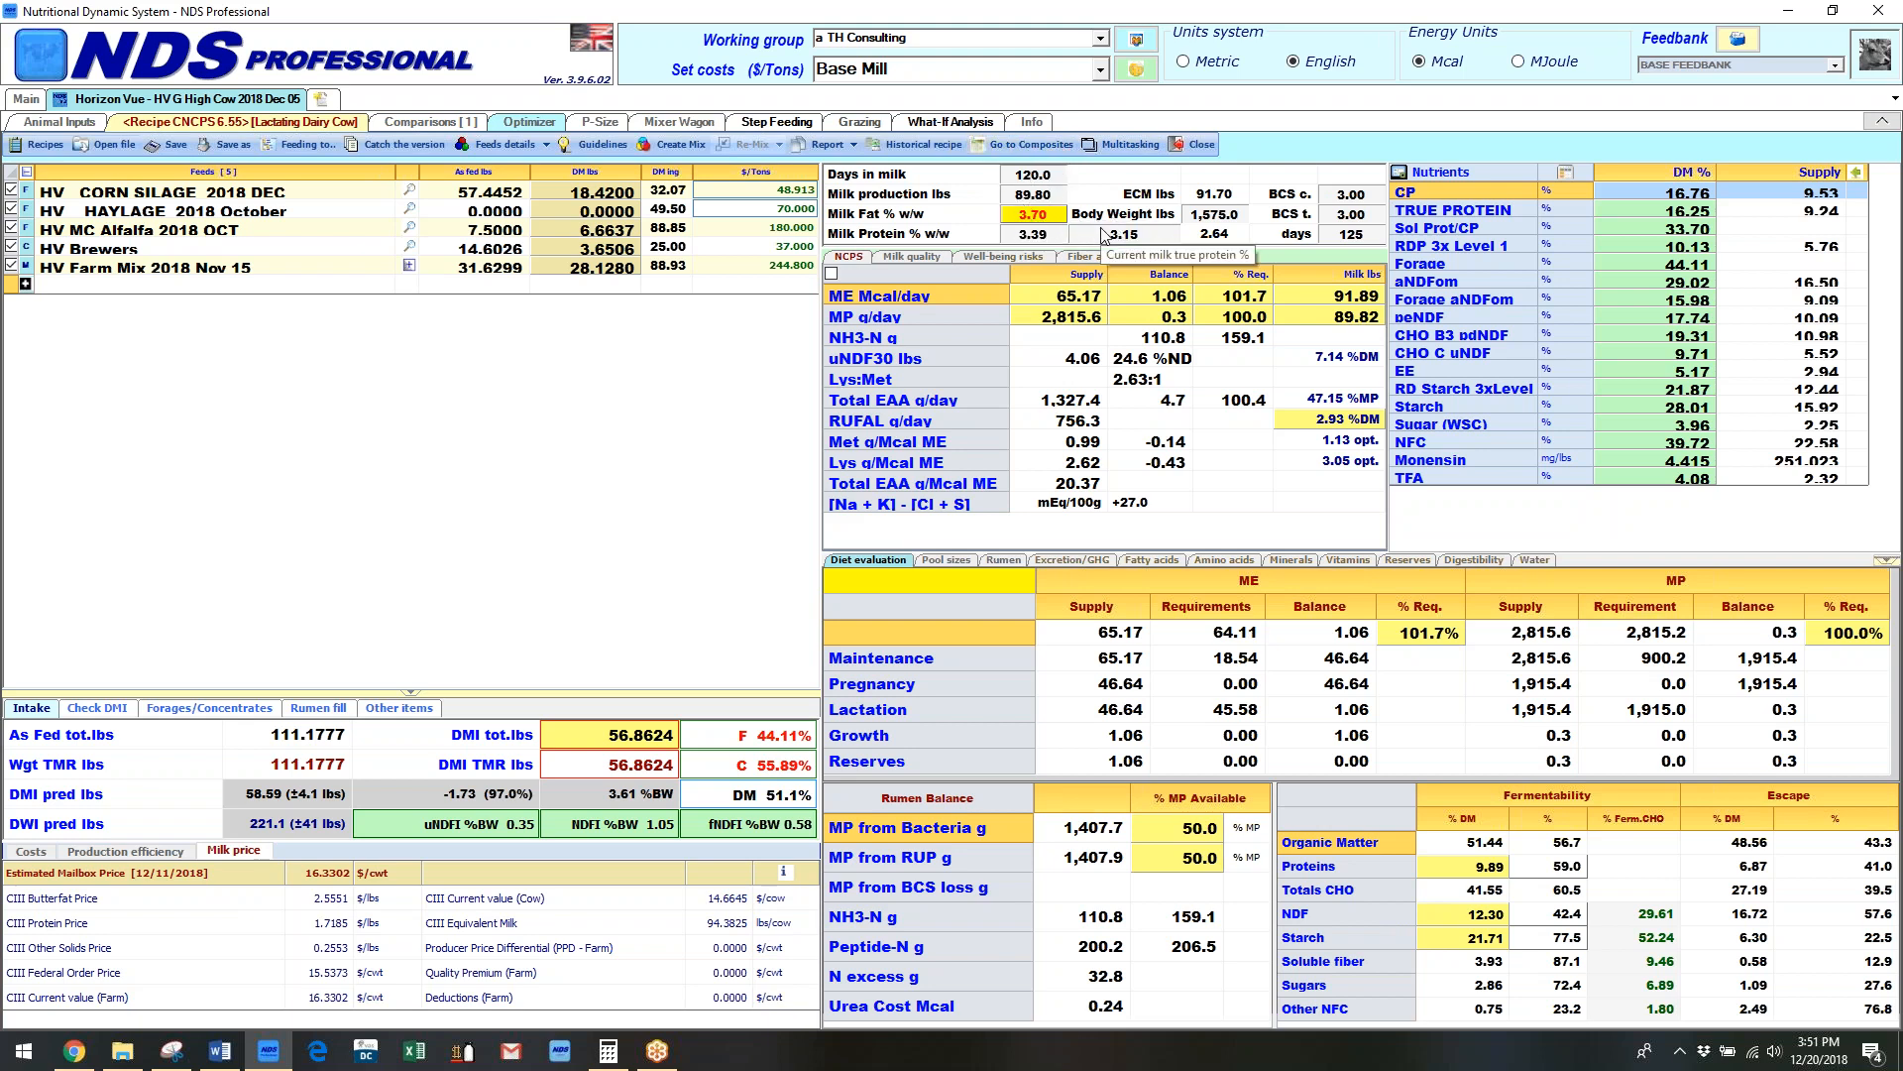
double_click(1308, 320)
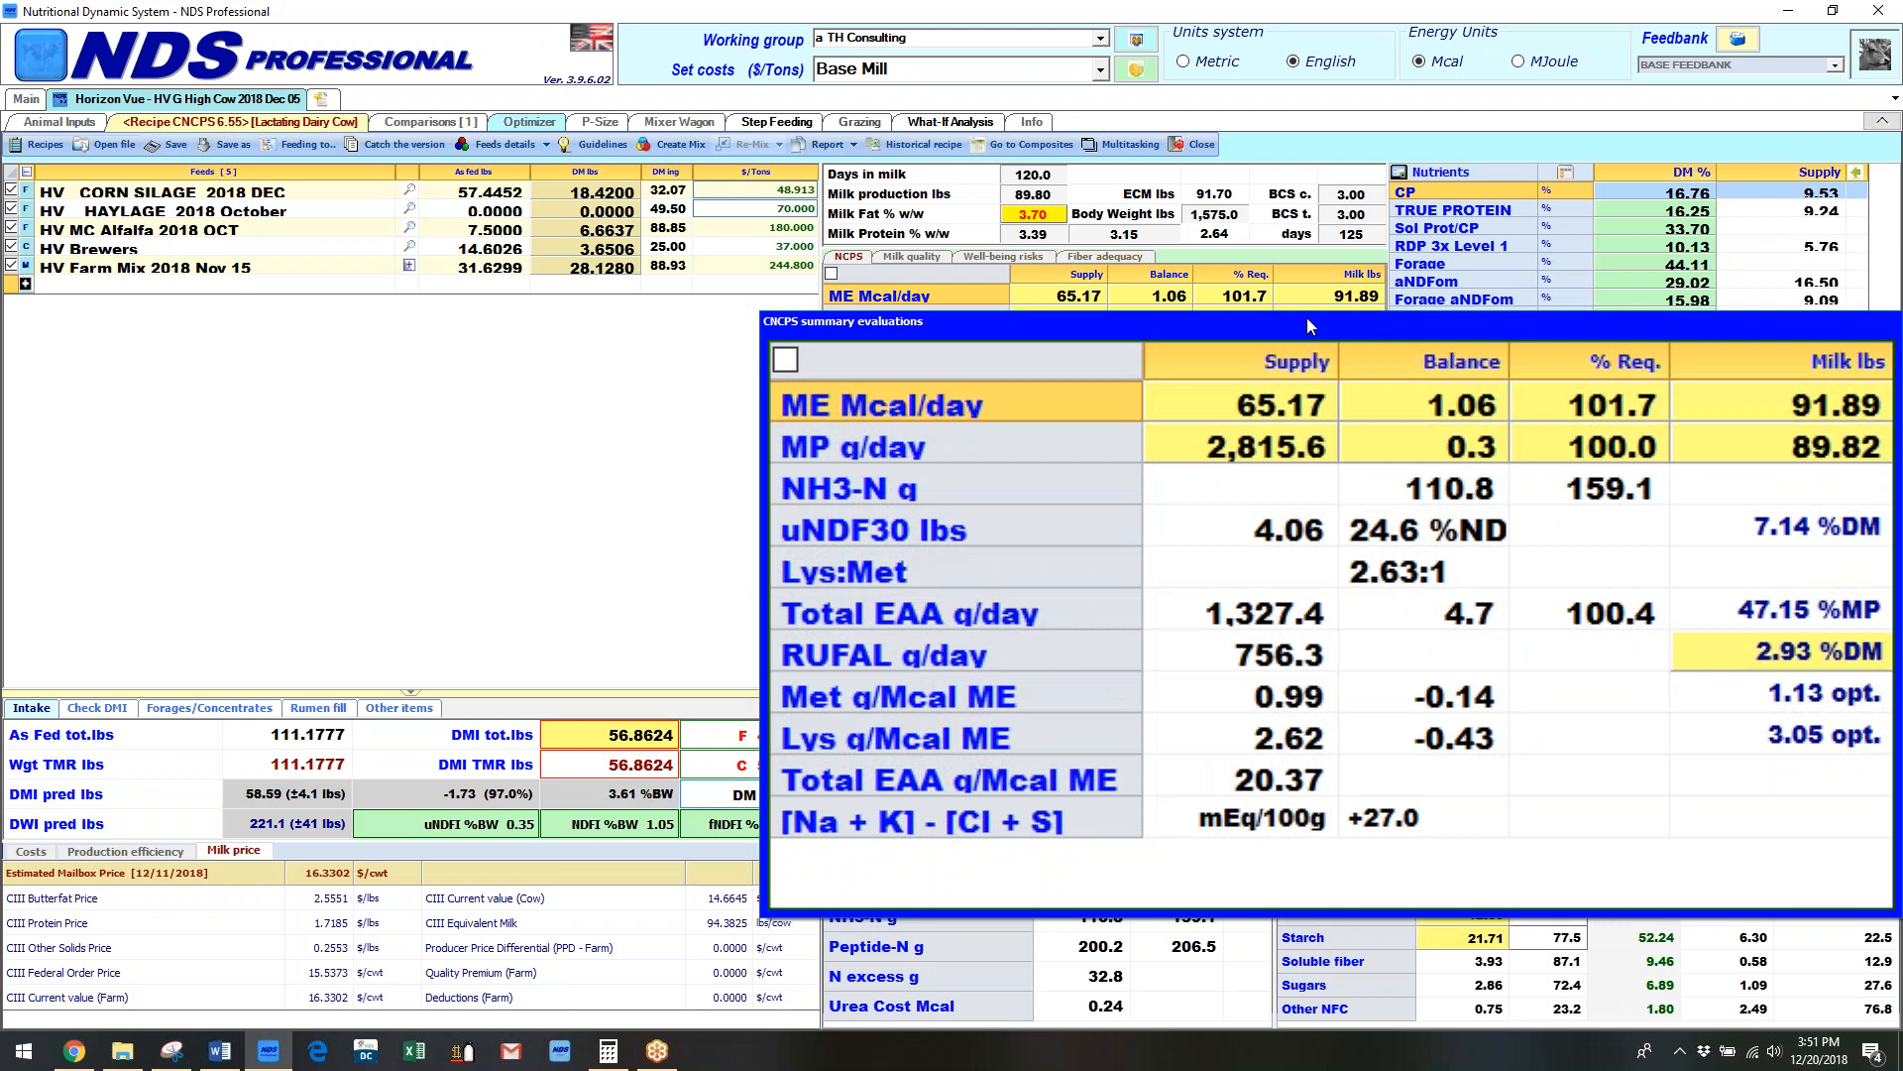
click(501, 472)
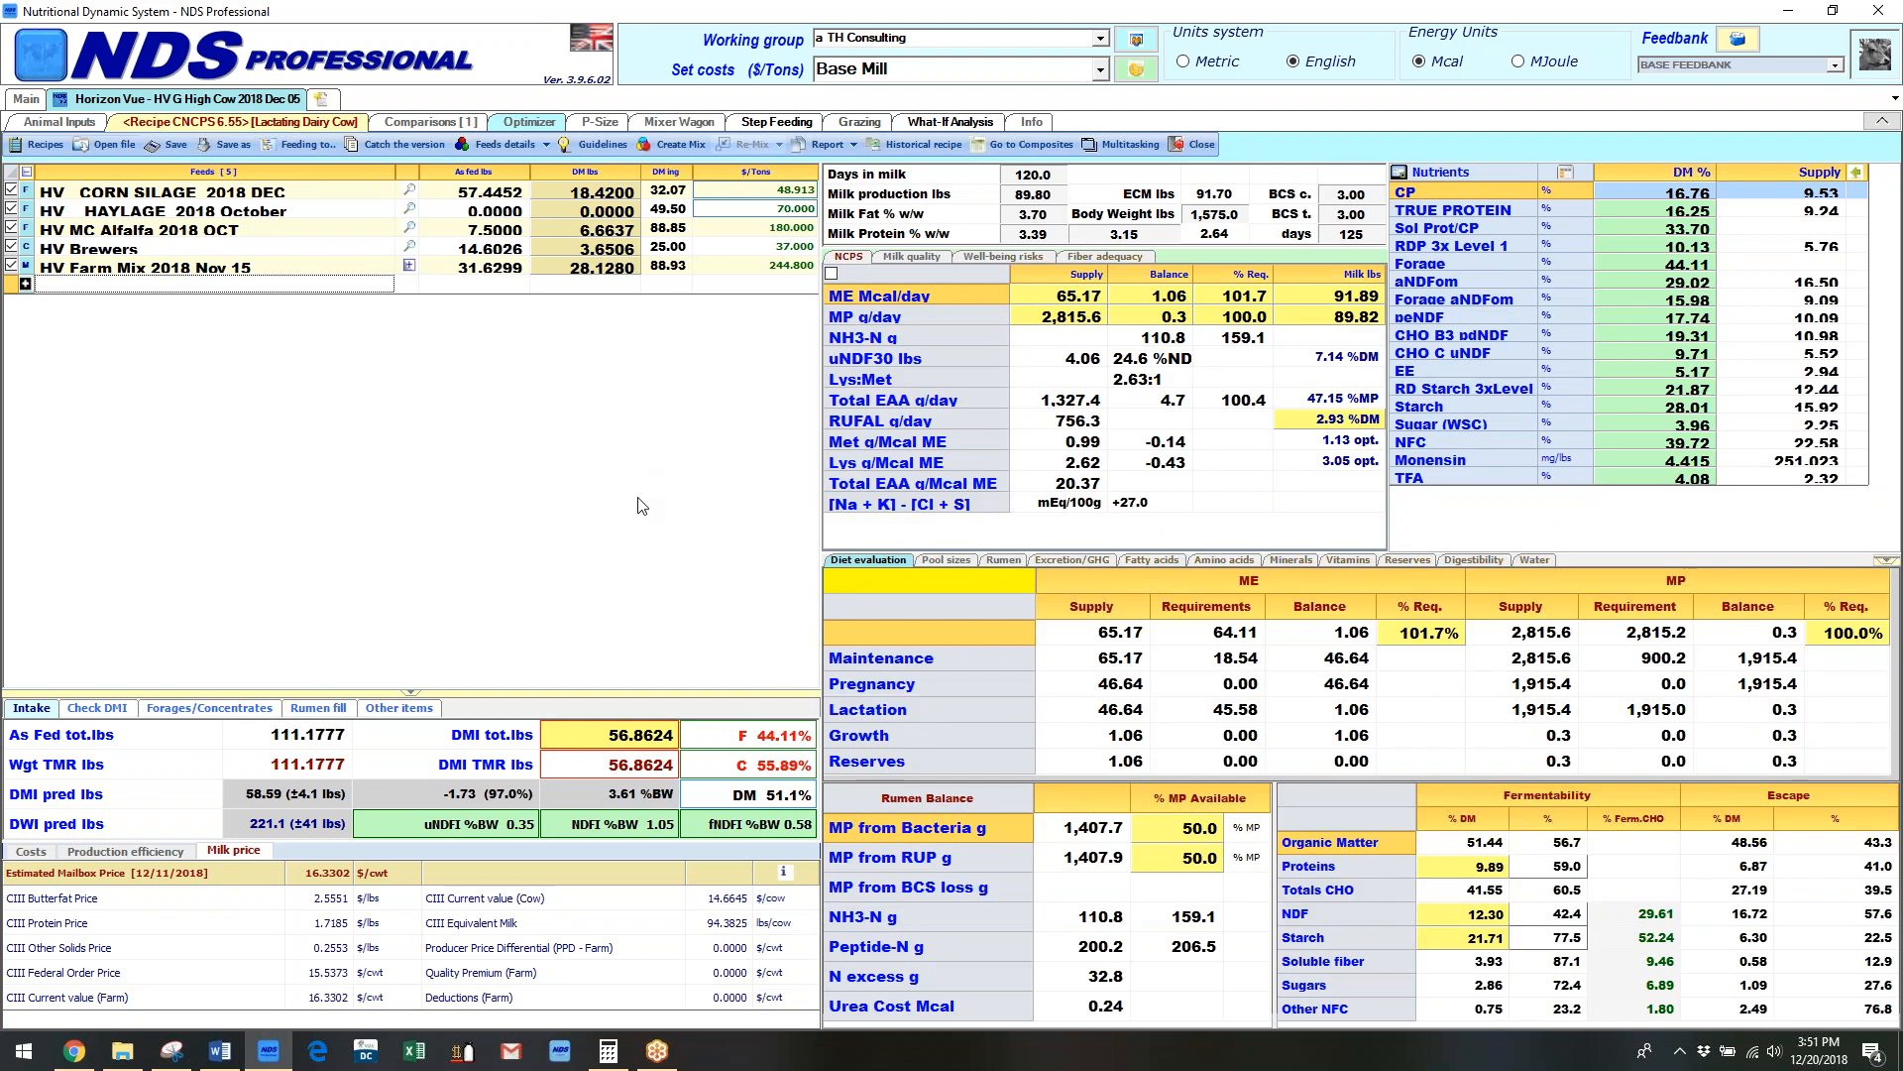
click(129, 852)
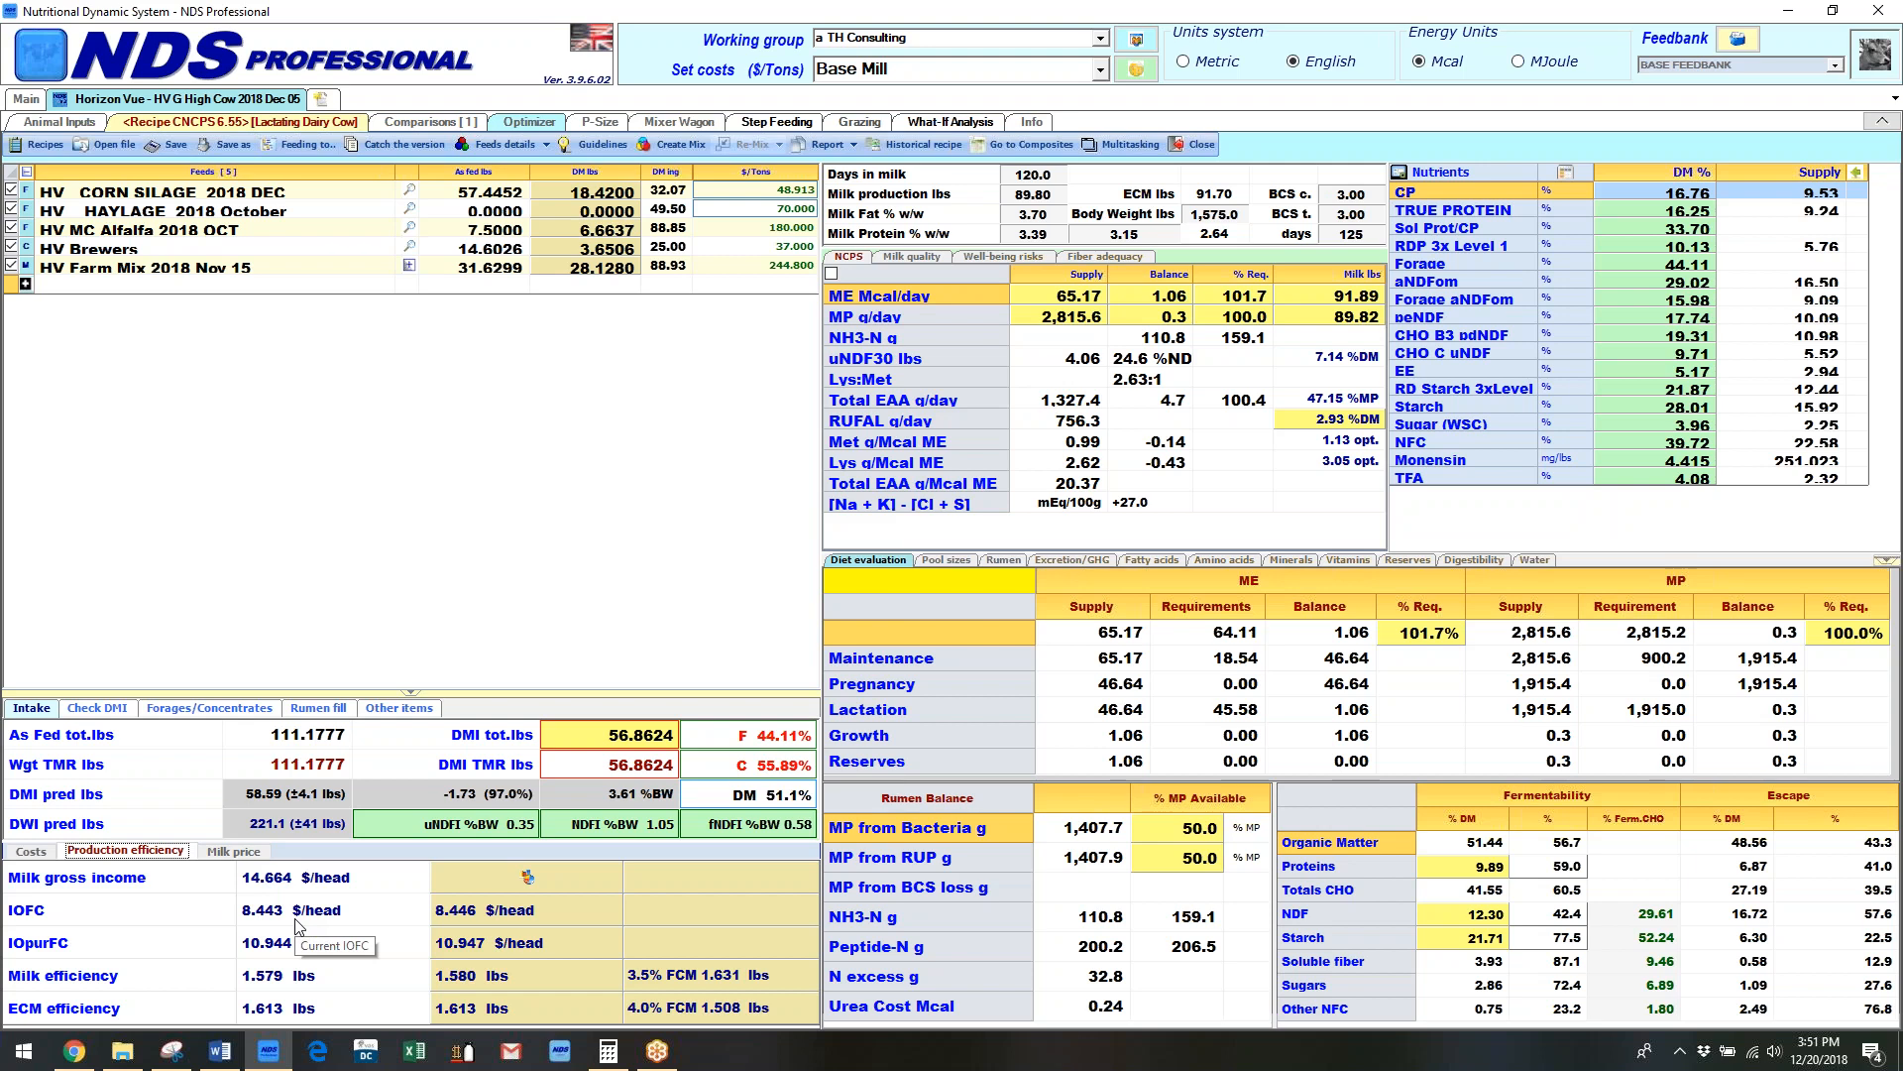
double_click(1348, 302)
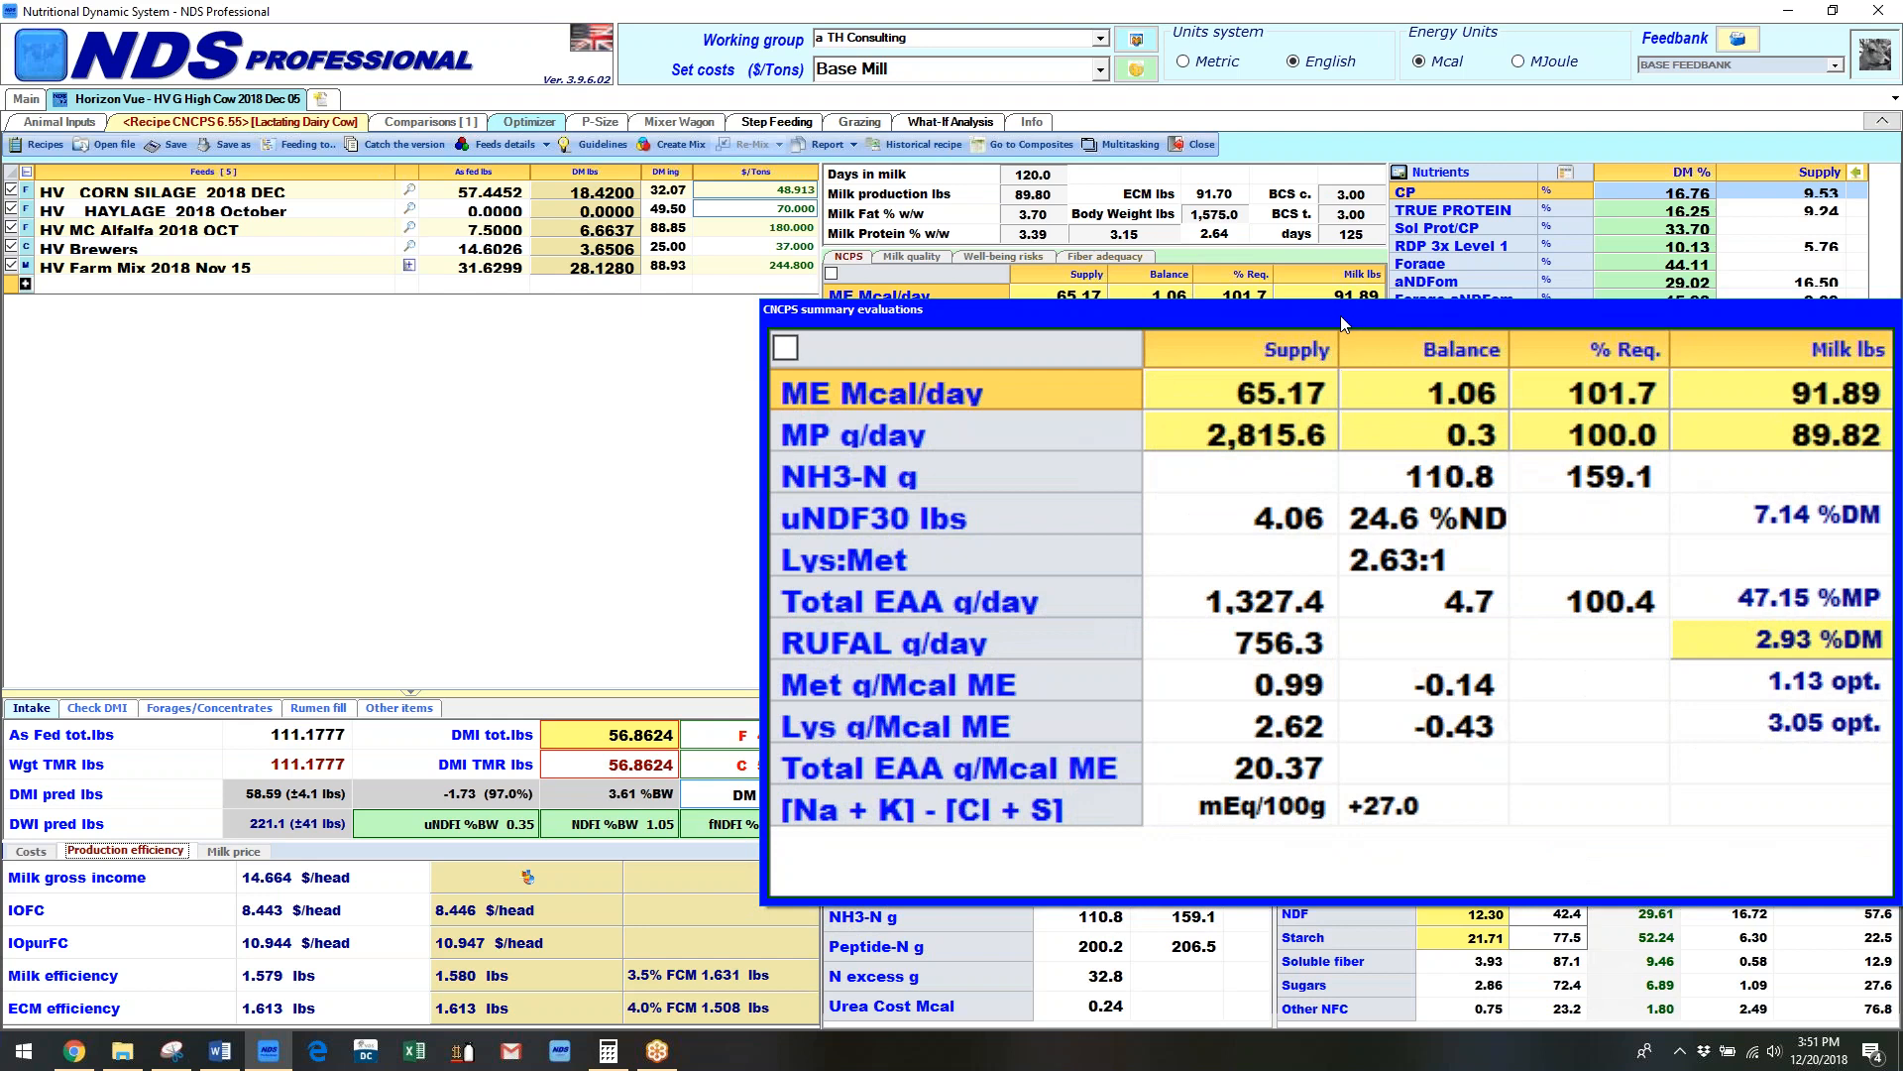
Set milk production to 92 lbs, then 88 lbs, recalculating milk income and IOFC.
click(1032, 197)
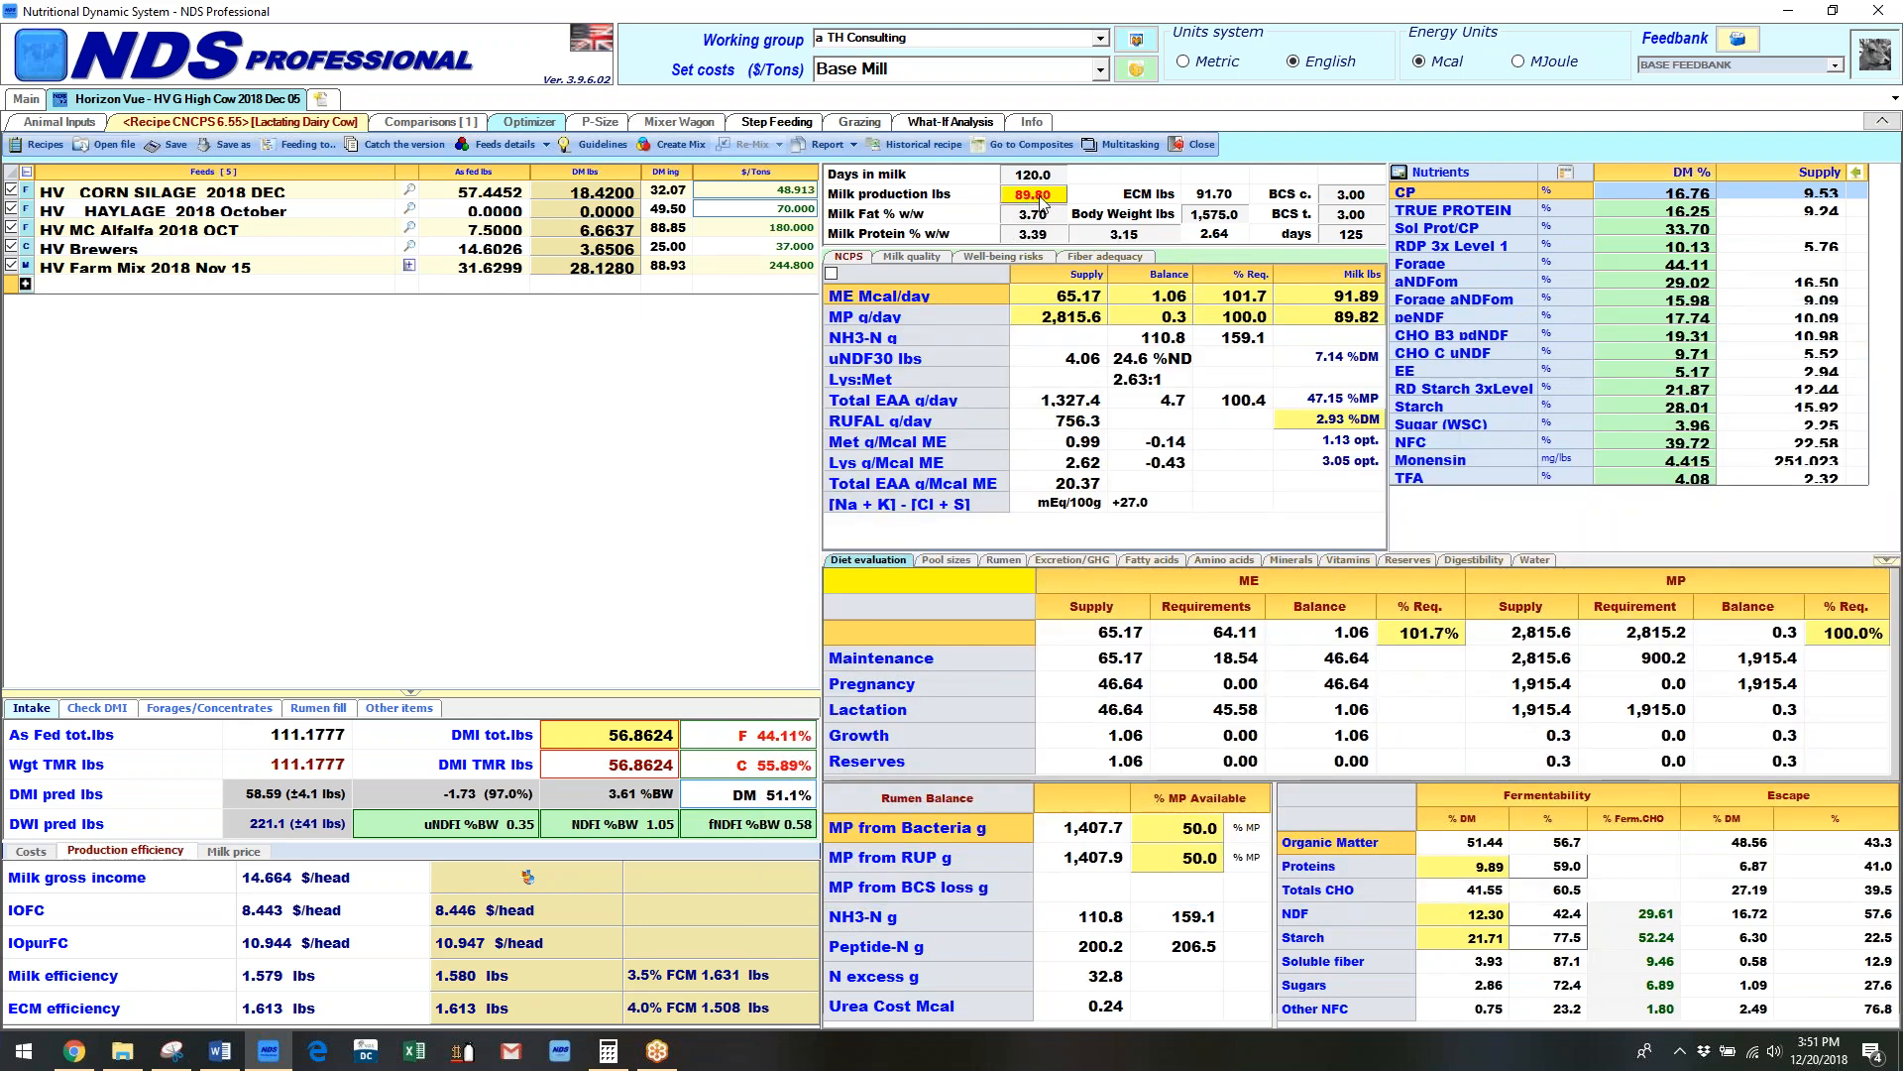
text(92)
key(Return)
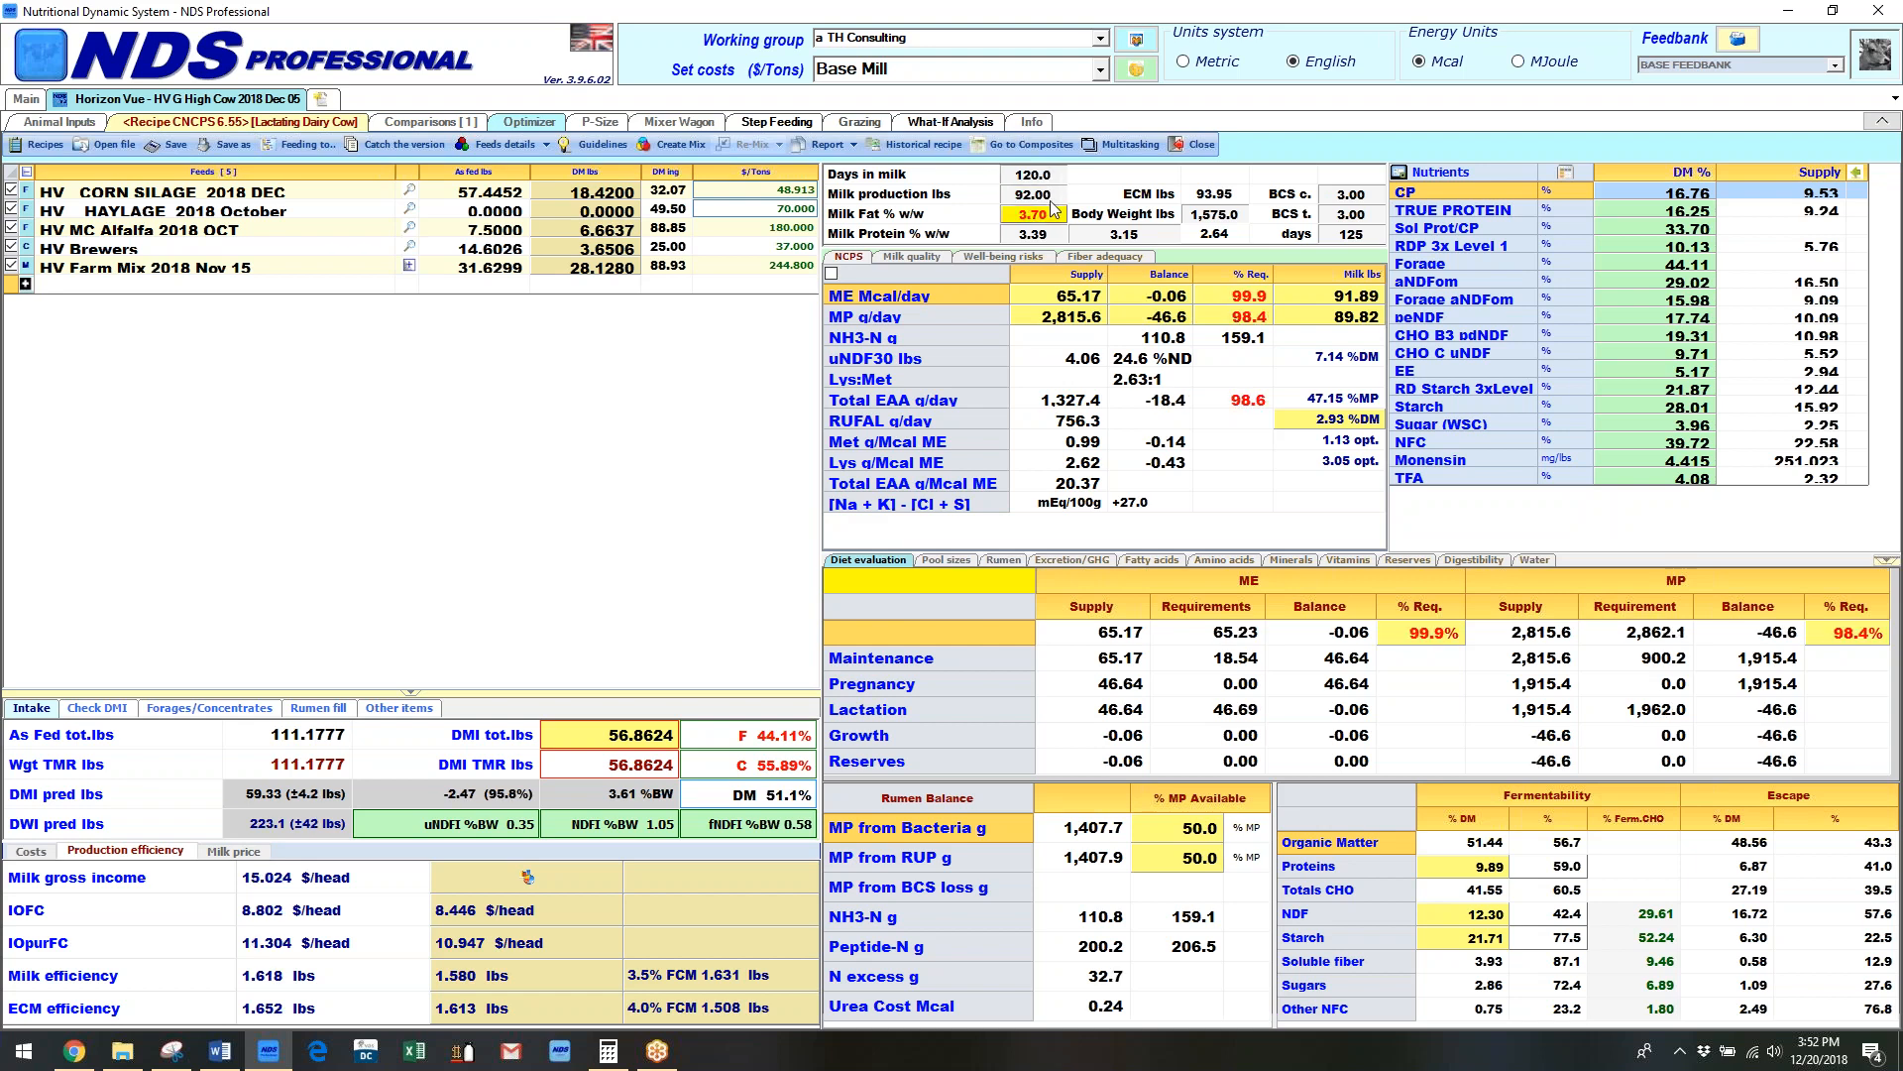
click(1054, 198)
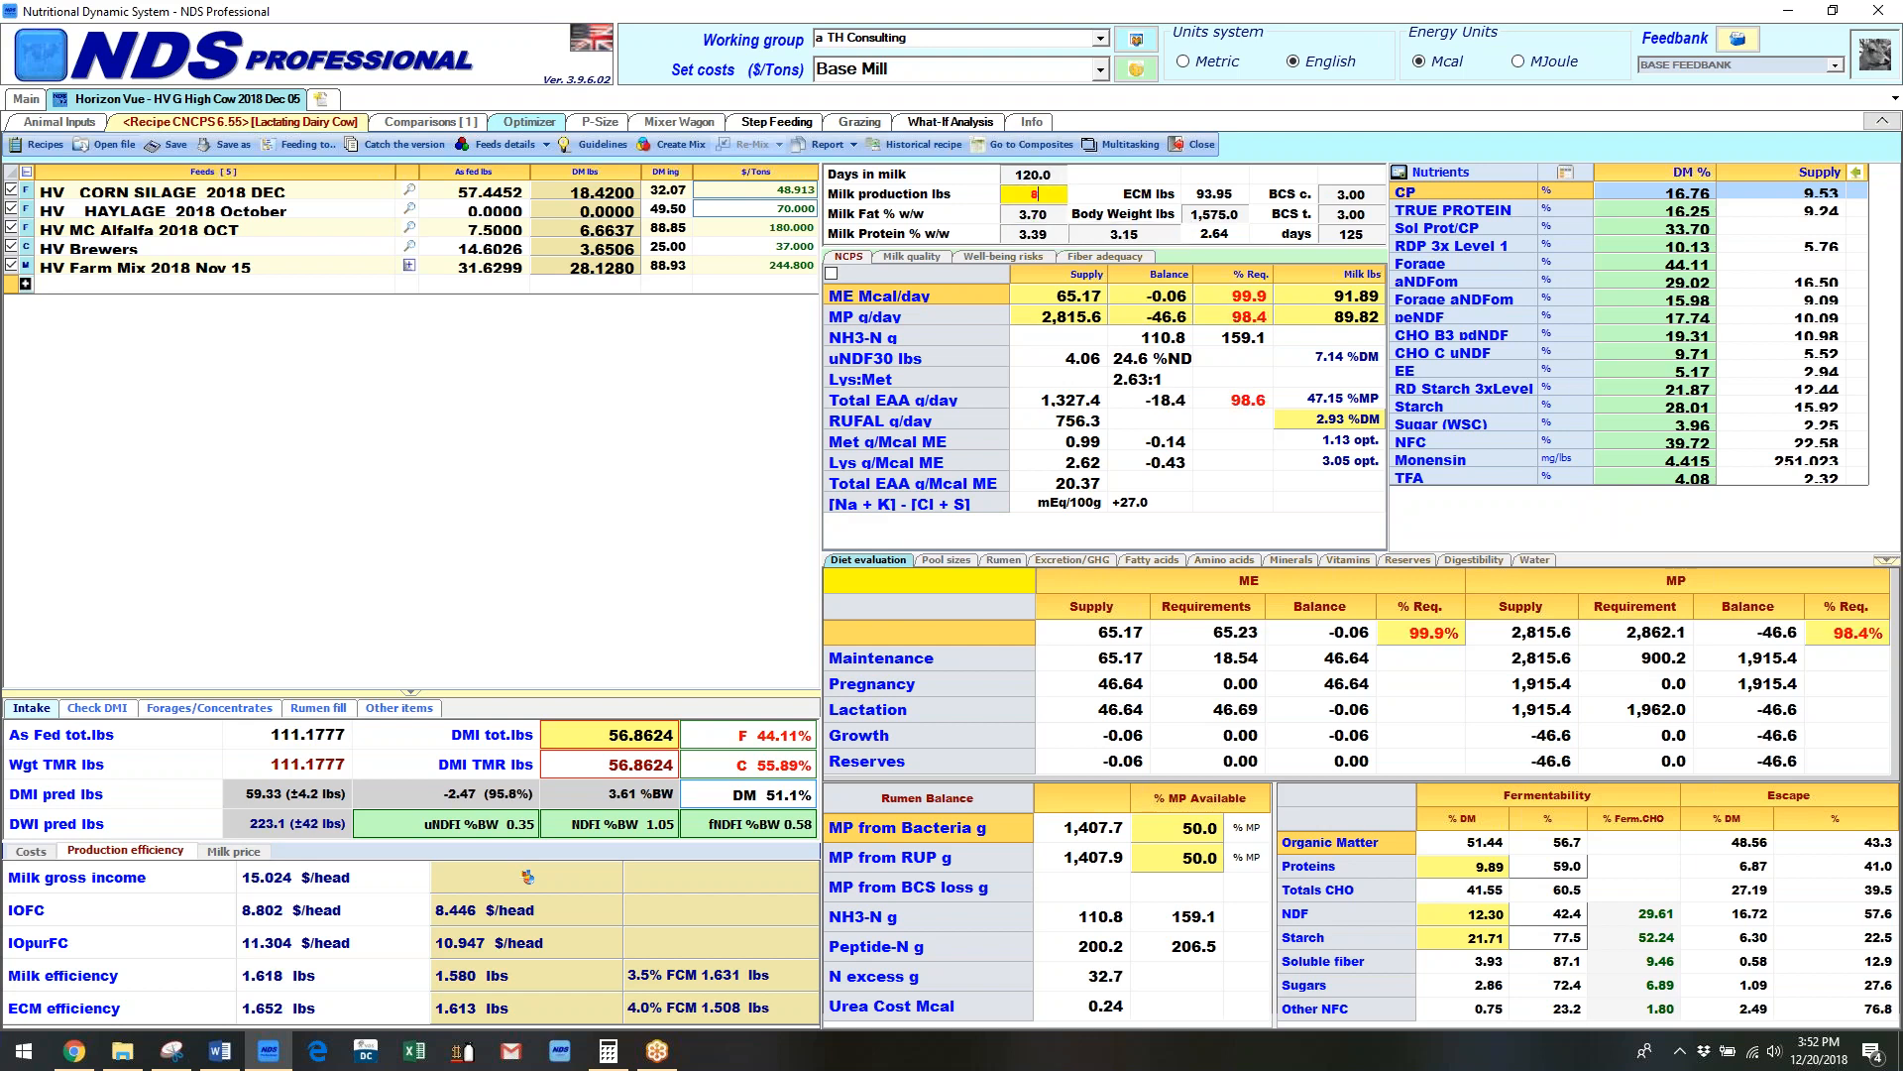
text(88)
key(Return)
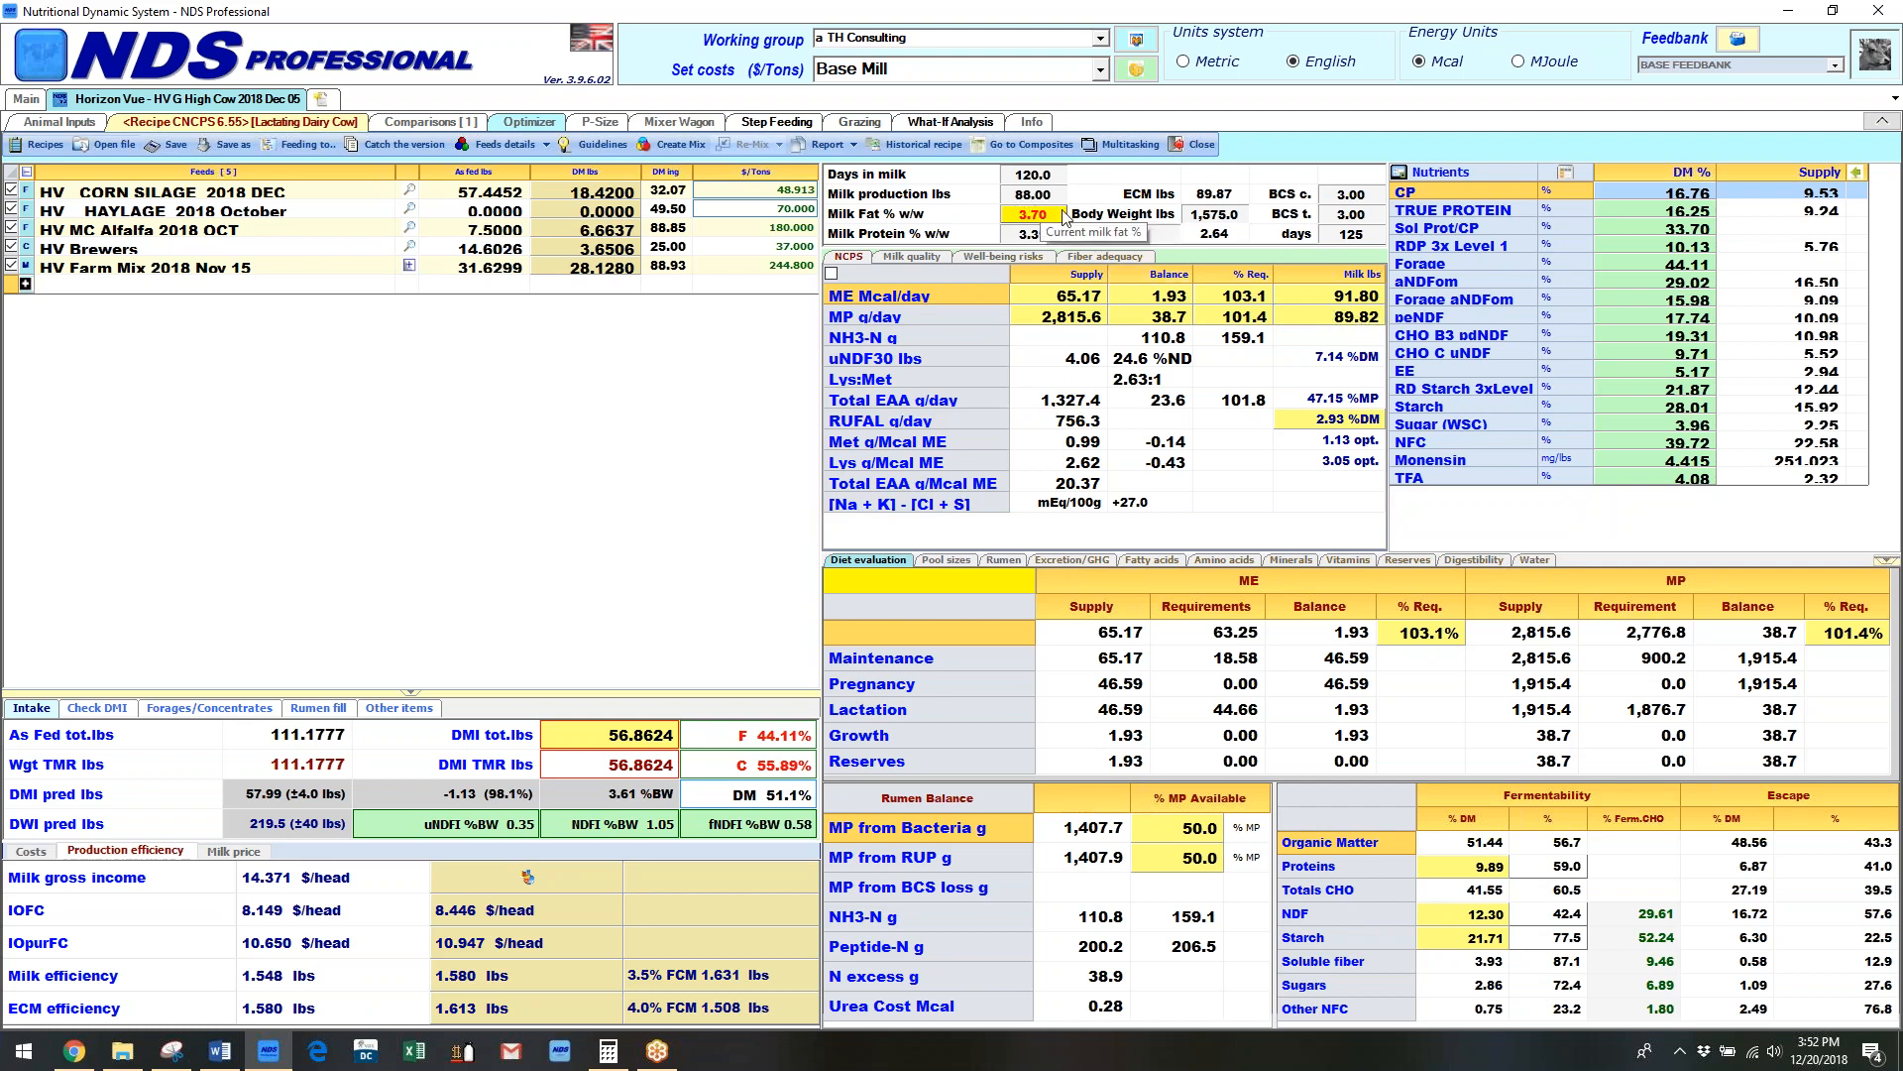
mouse_move(417, 773)
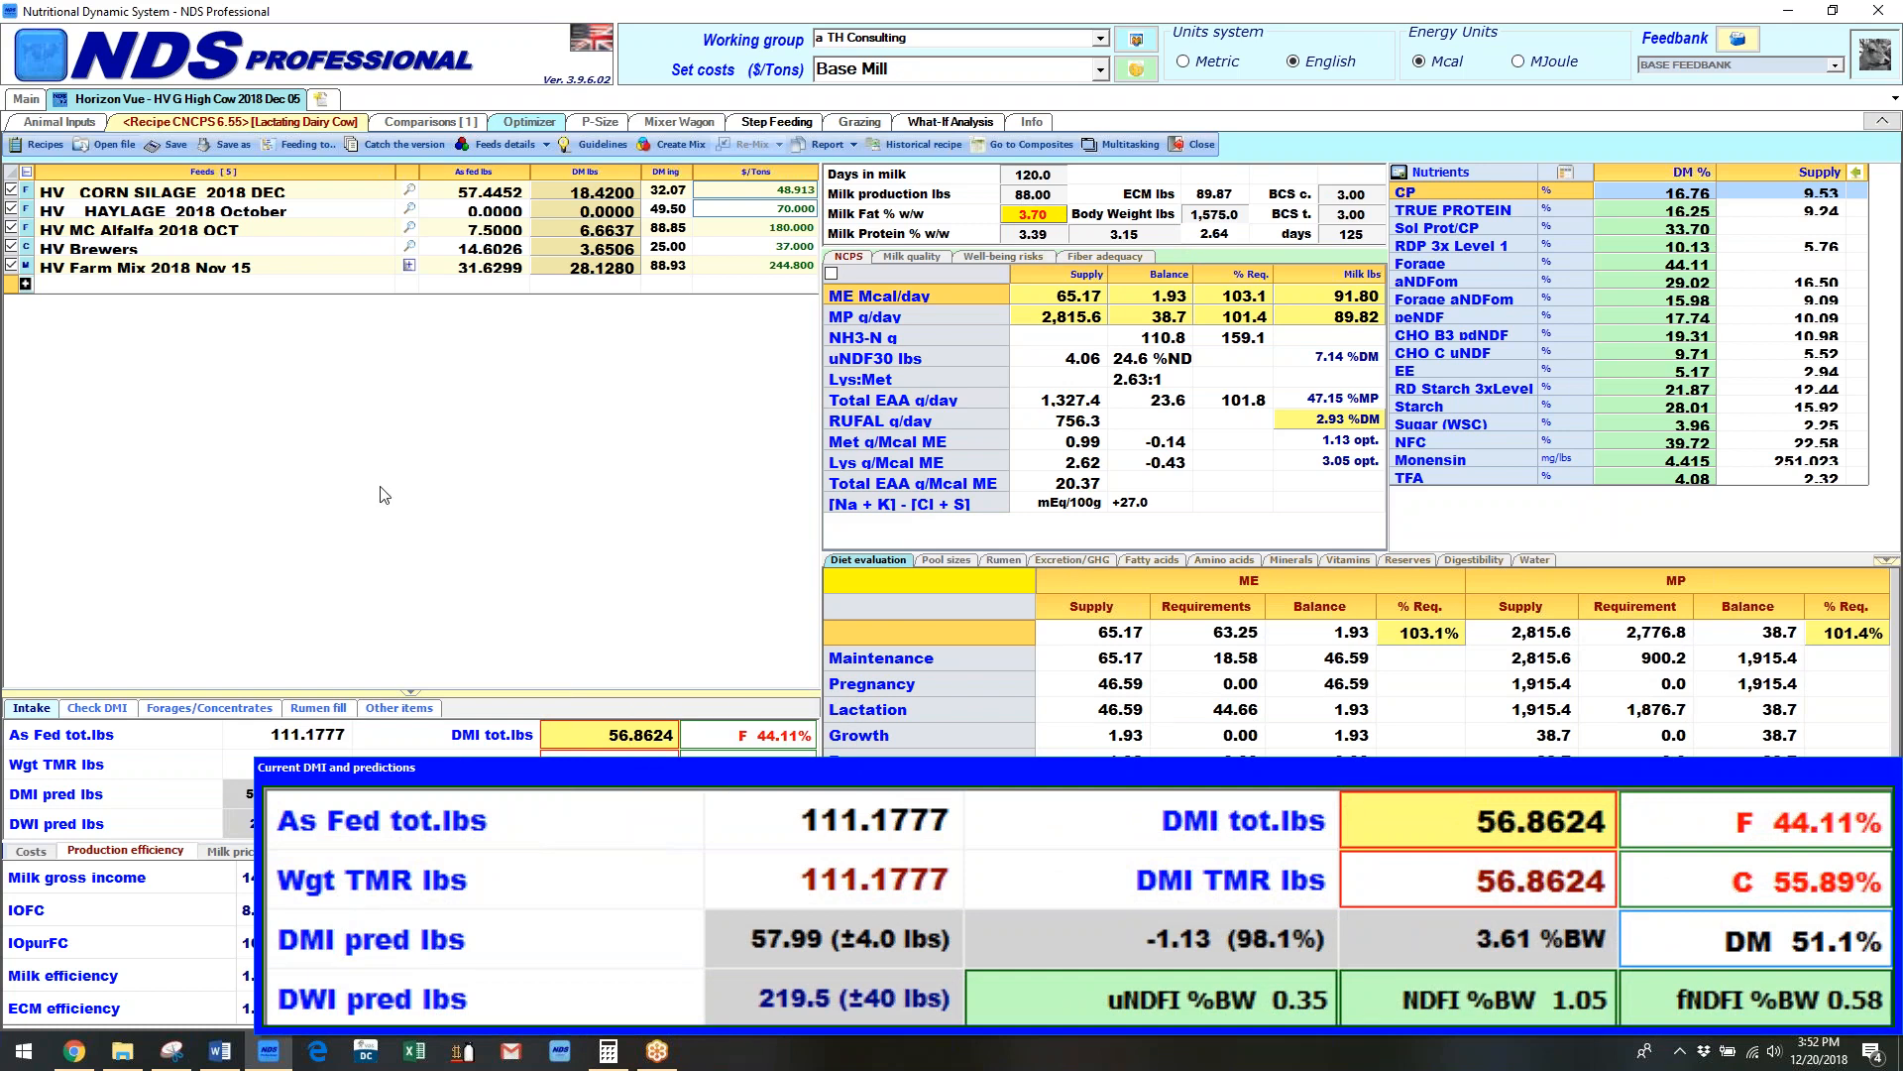
click(383, 492)
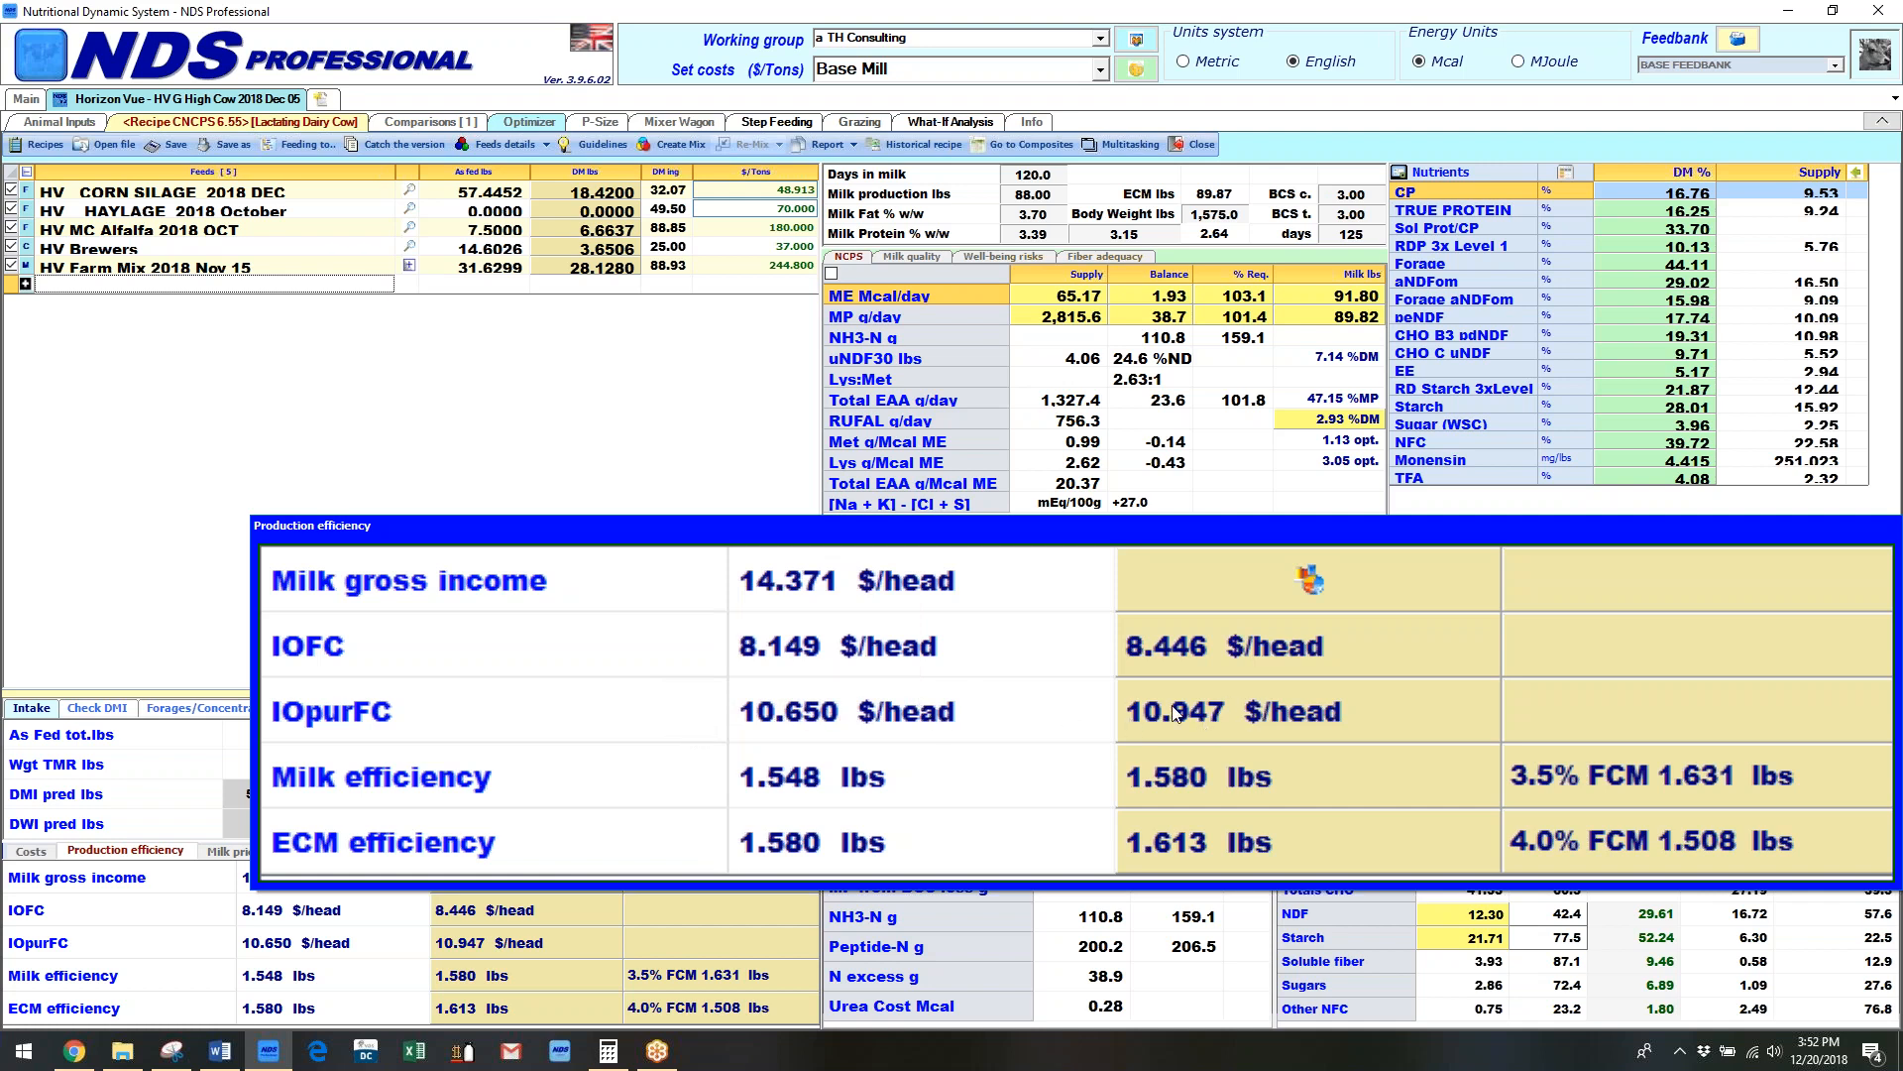
click(126, 582)
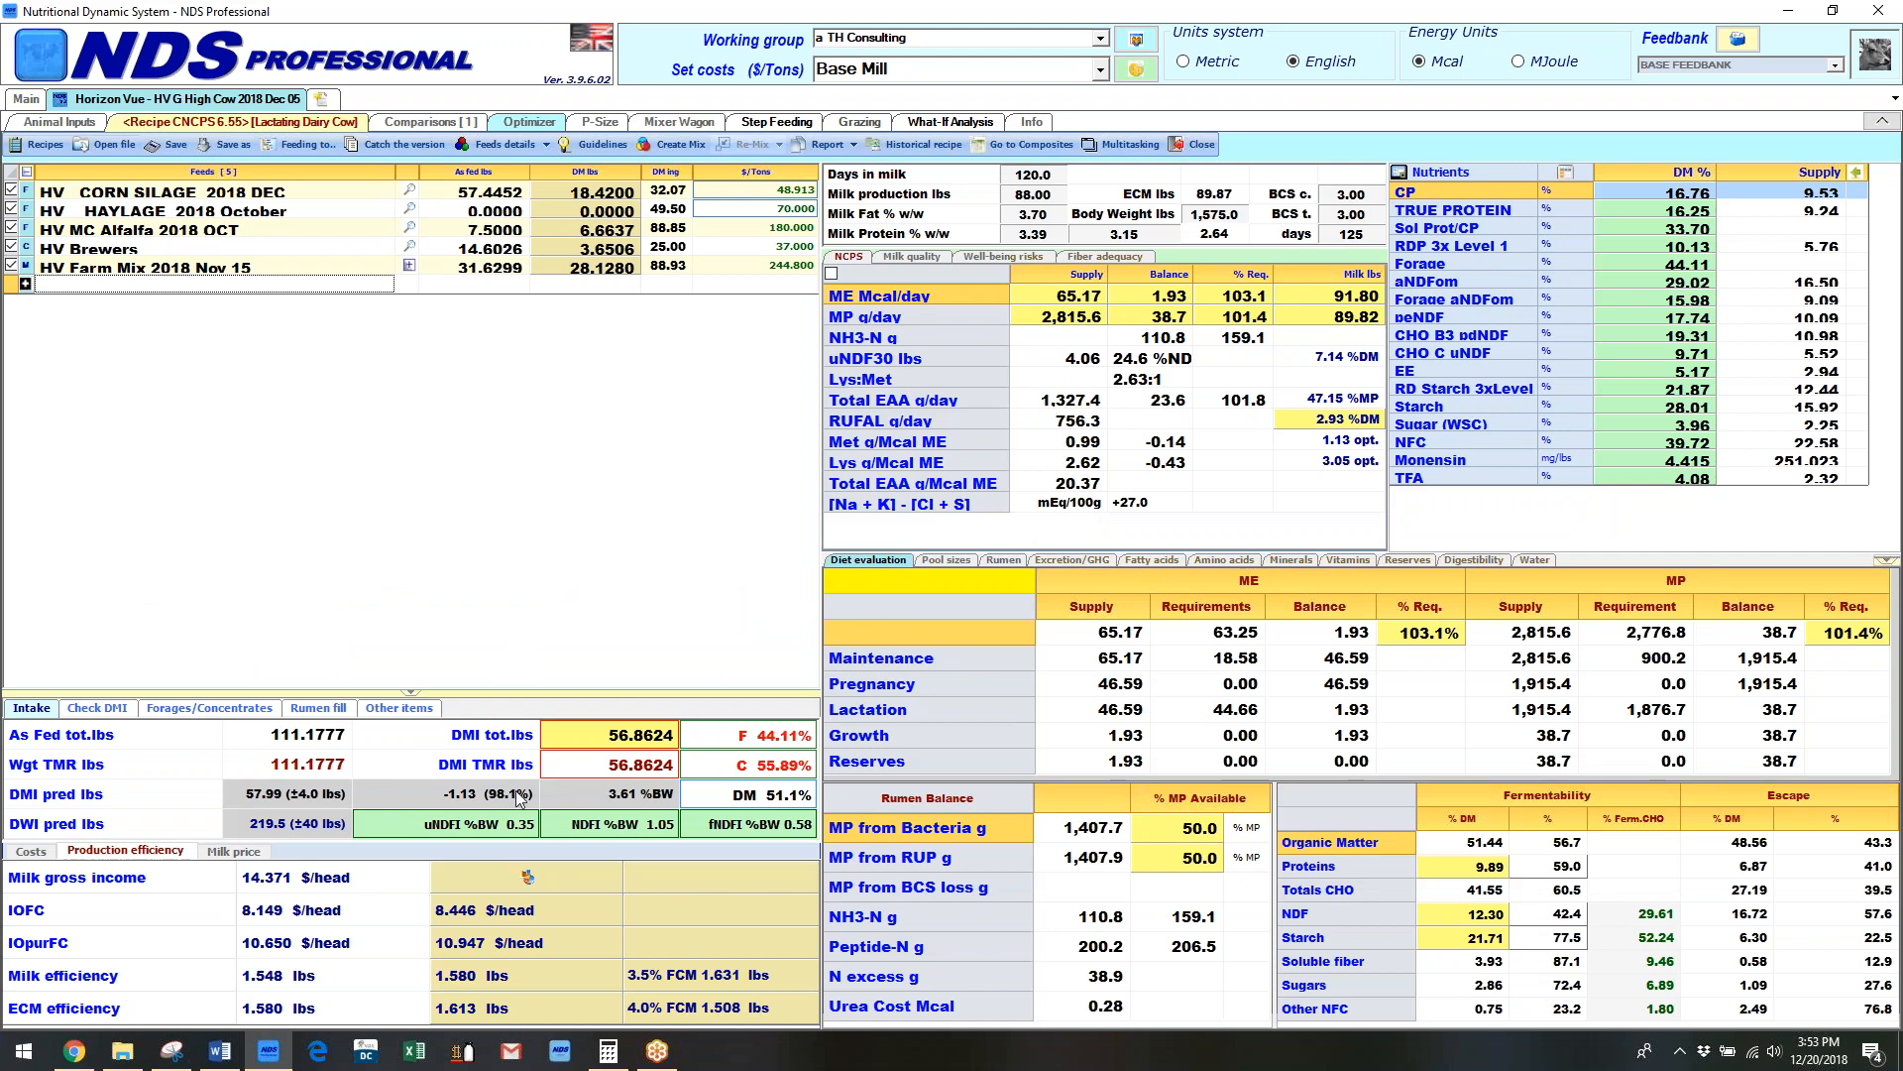
Review the economic efficiency trend chart, then switch to the group's Animal Inputs data.
click(529, 882)
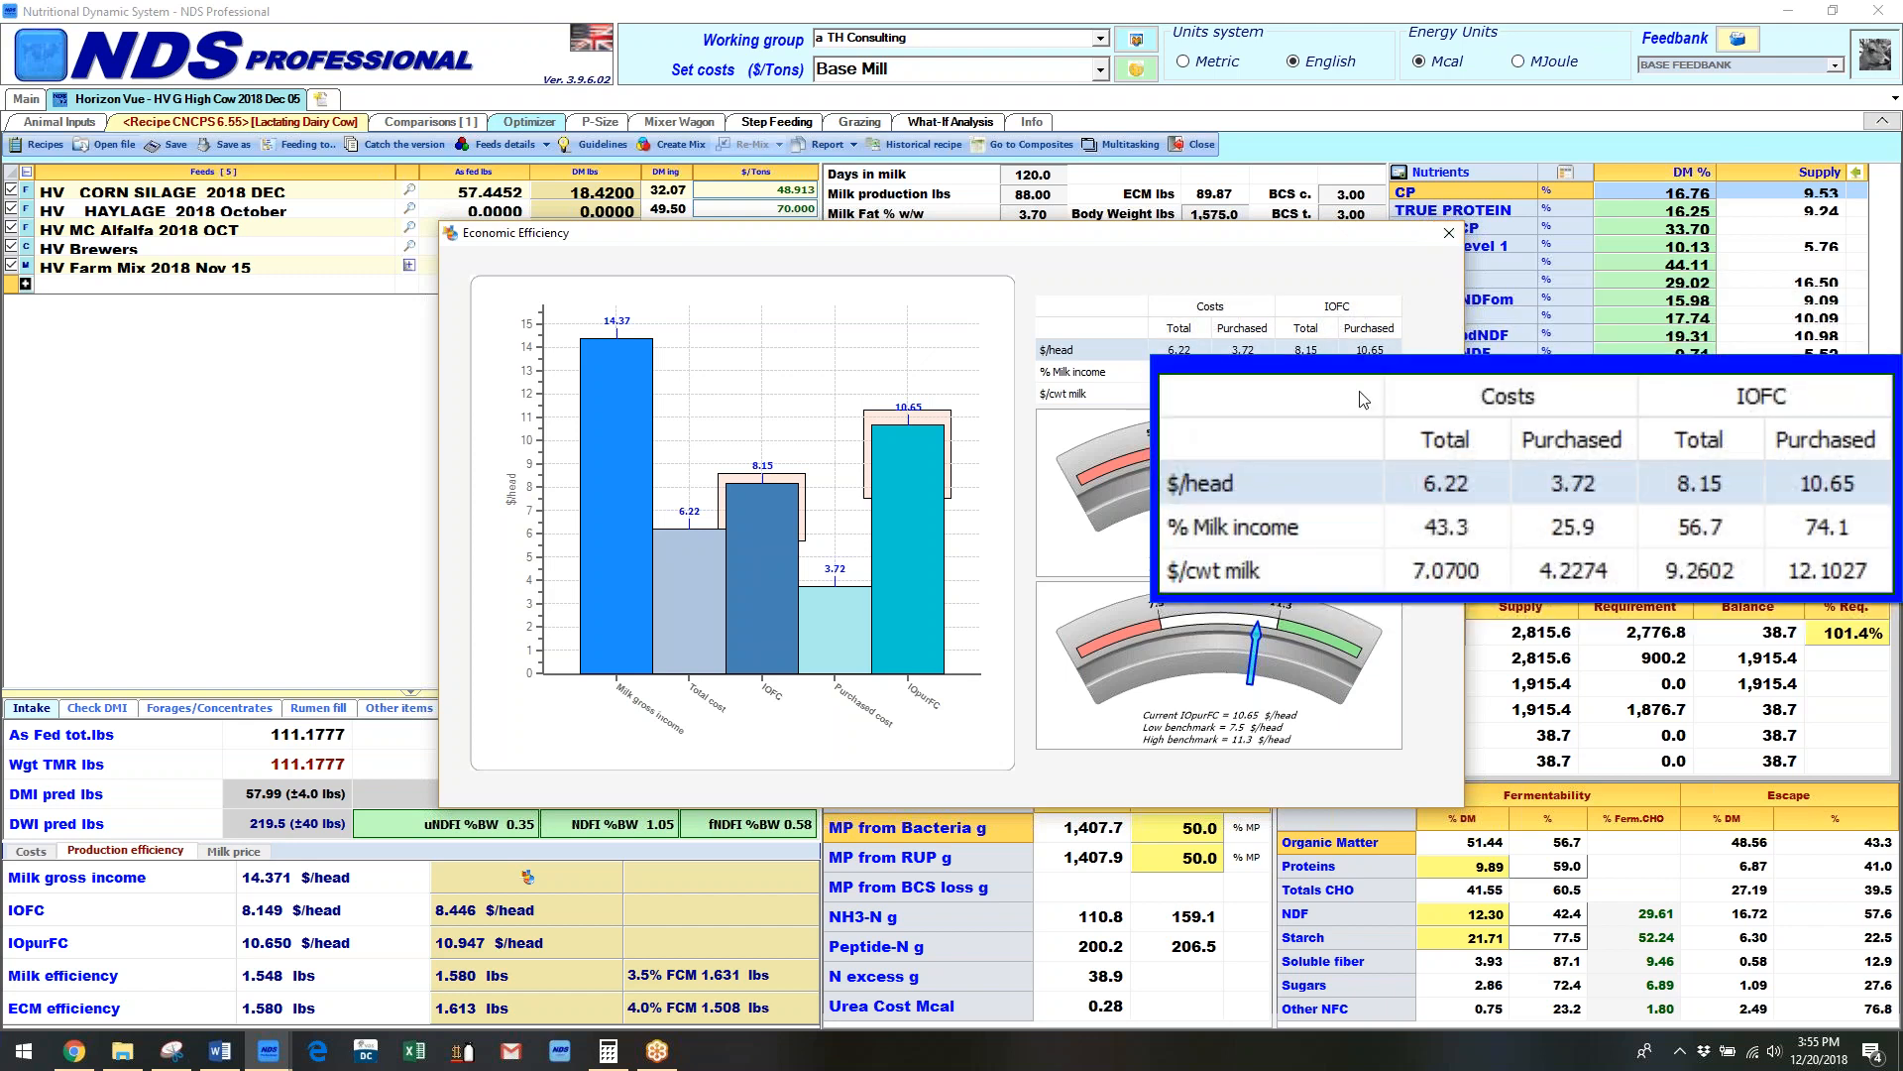
click(1449, 235)
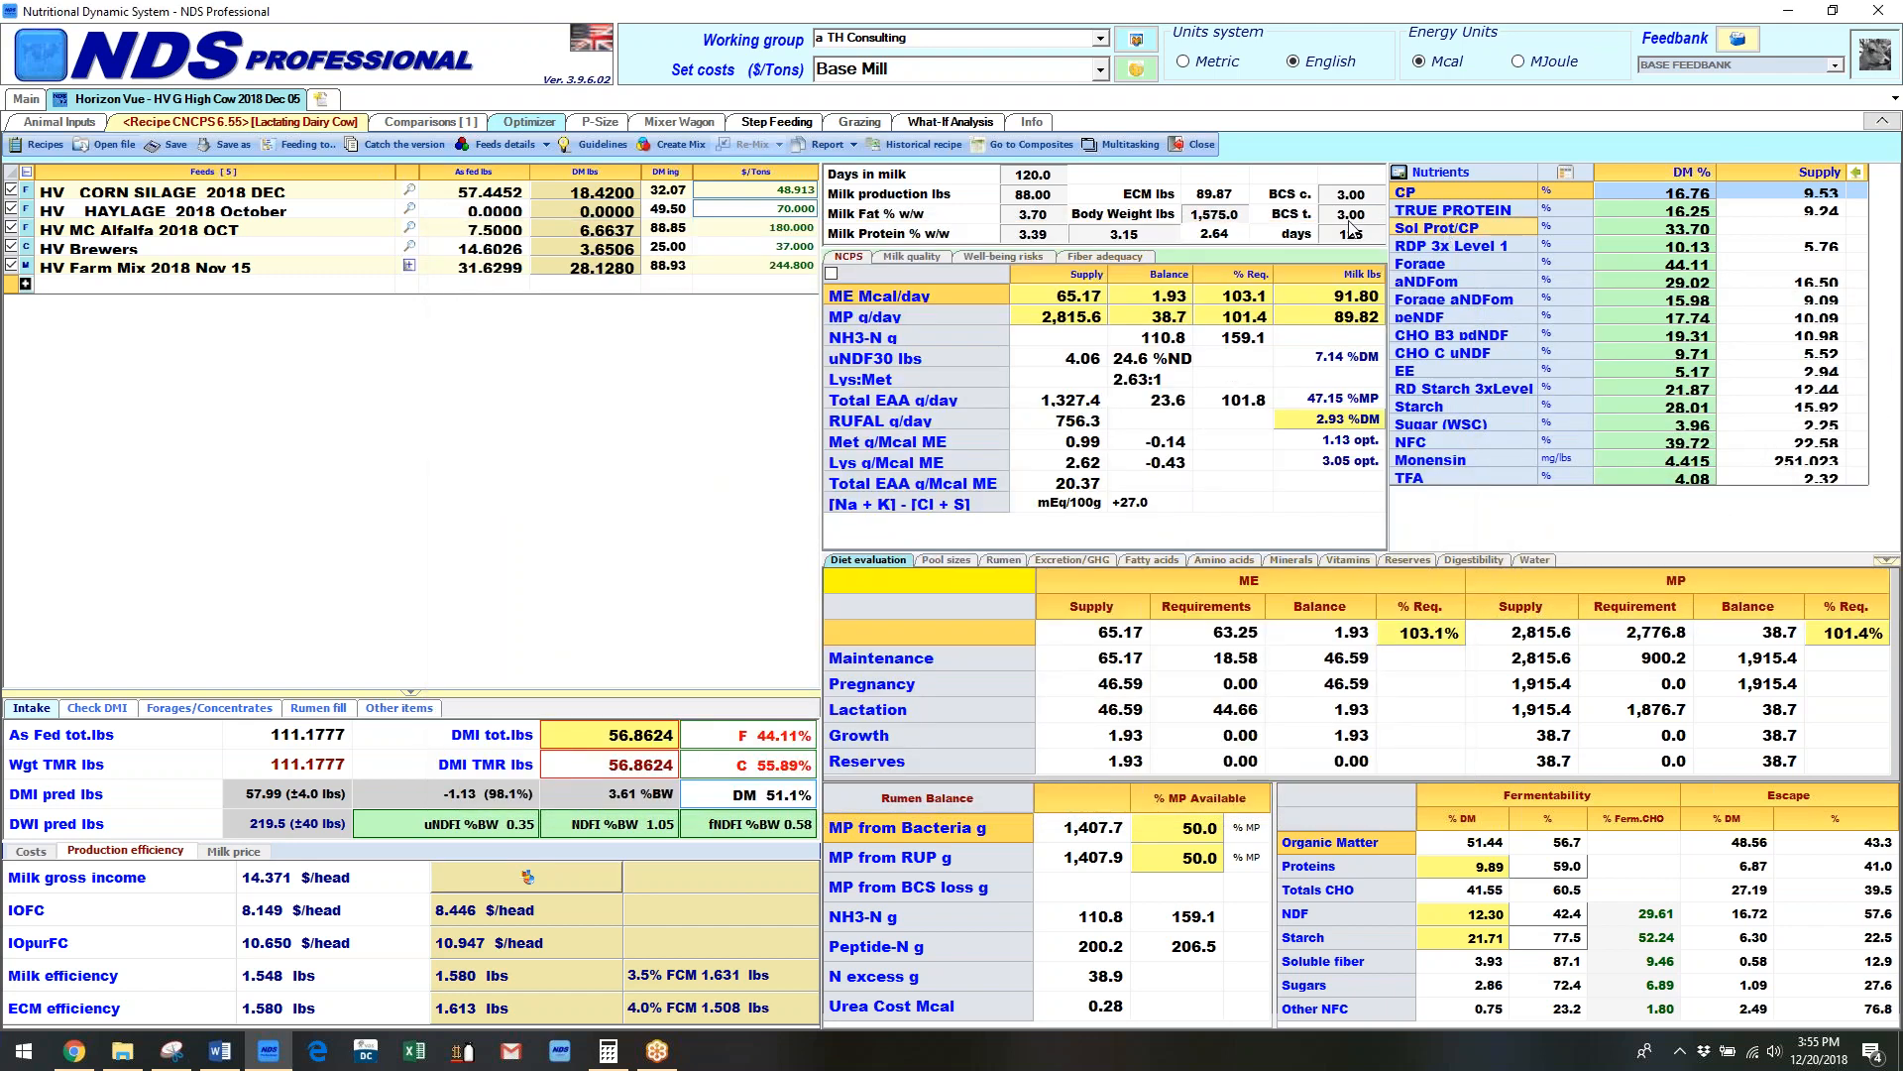
click(63, 122)
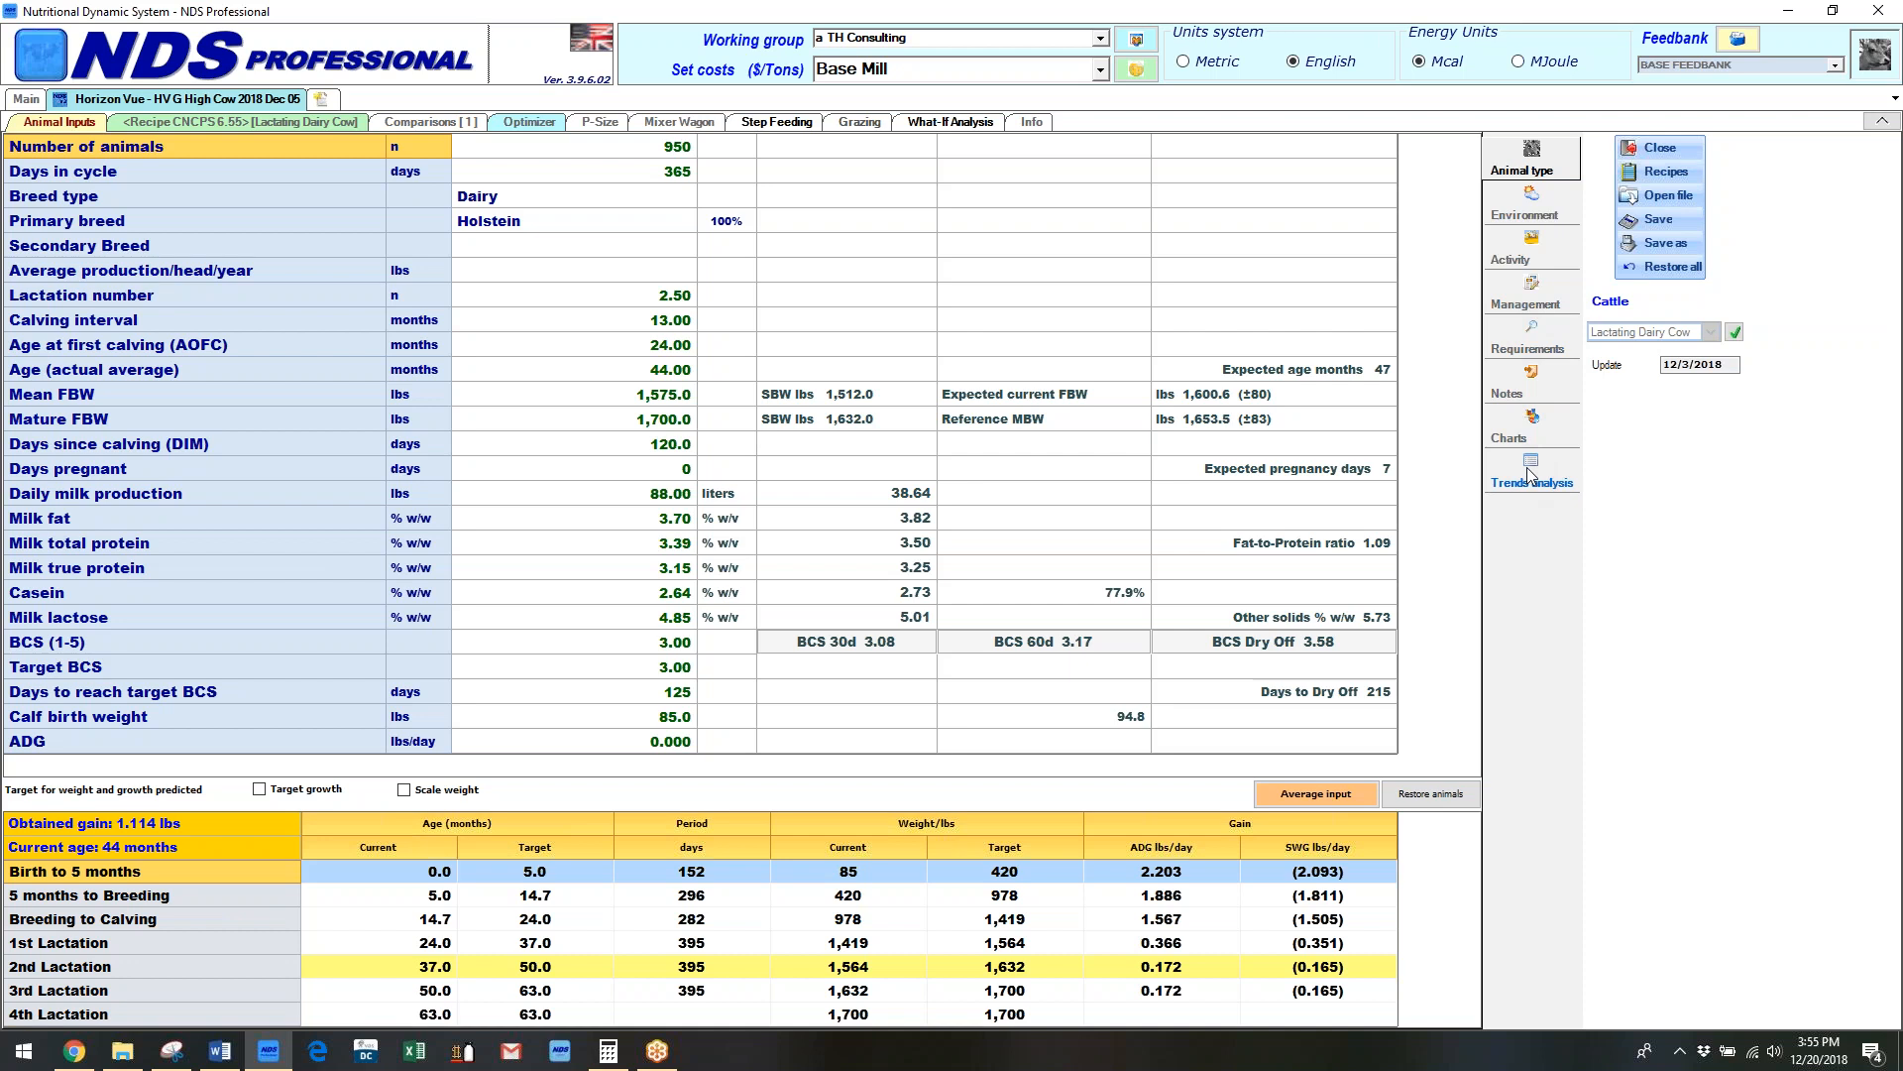
Show the trends analysis table of dry matter intake, ME/MP supply and allowable milk.
click(1532, 483)
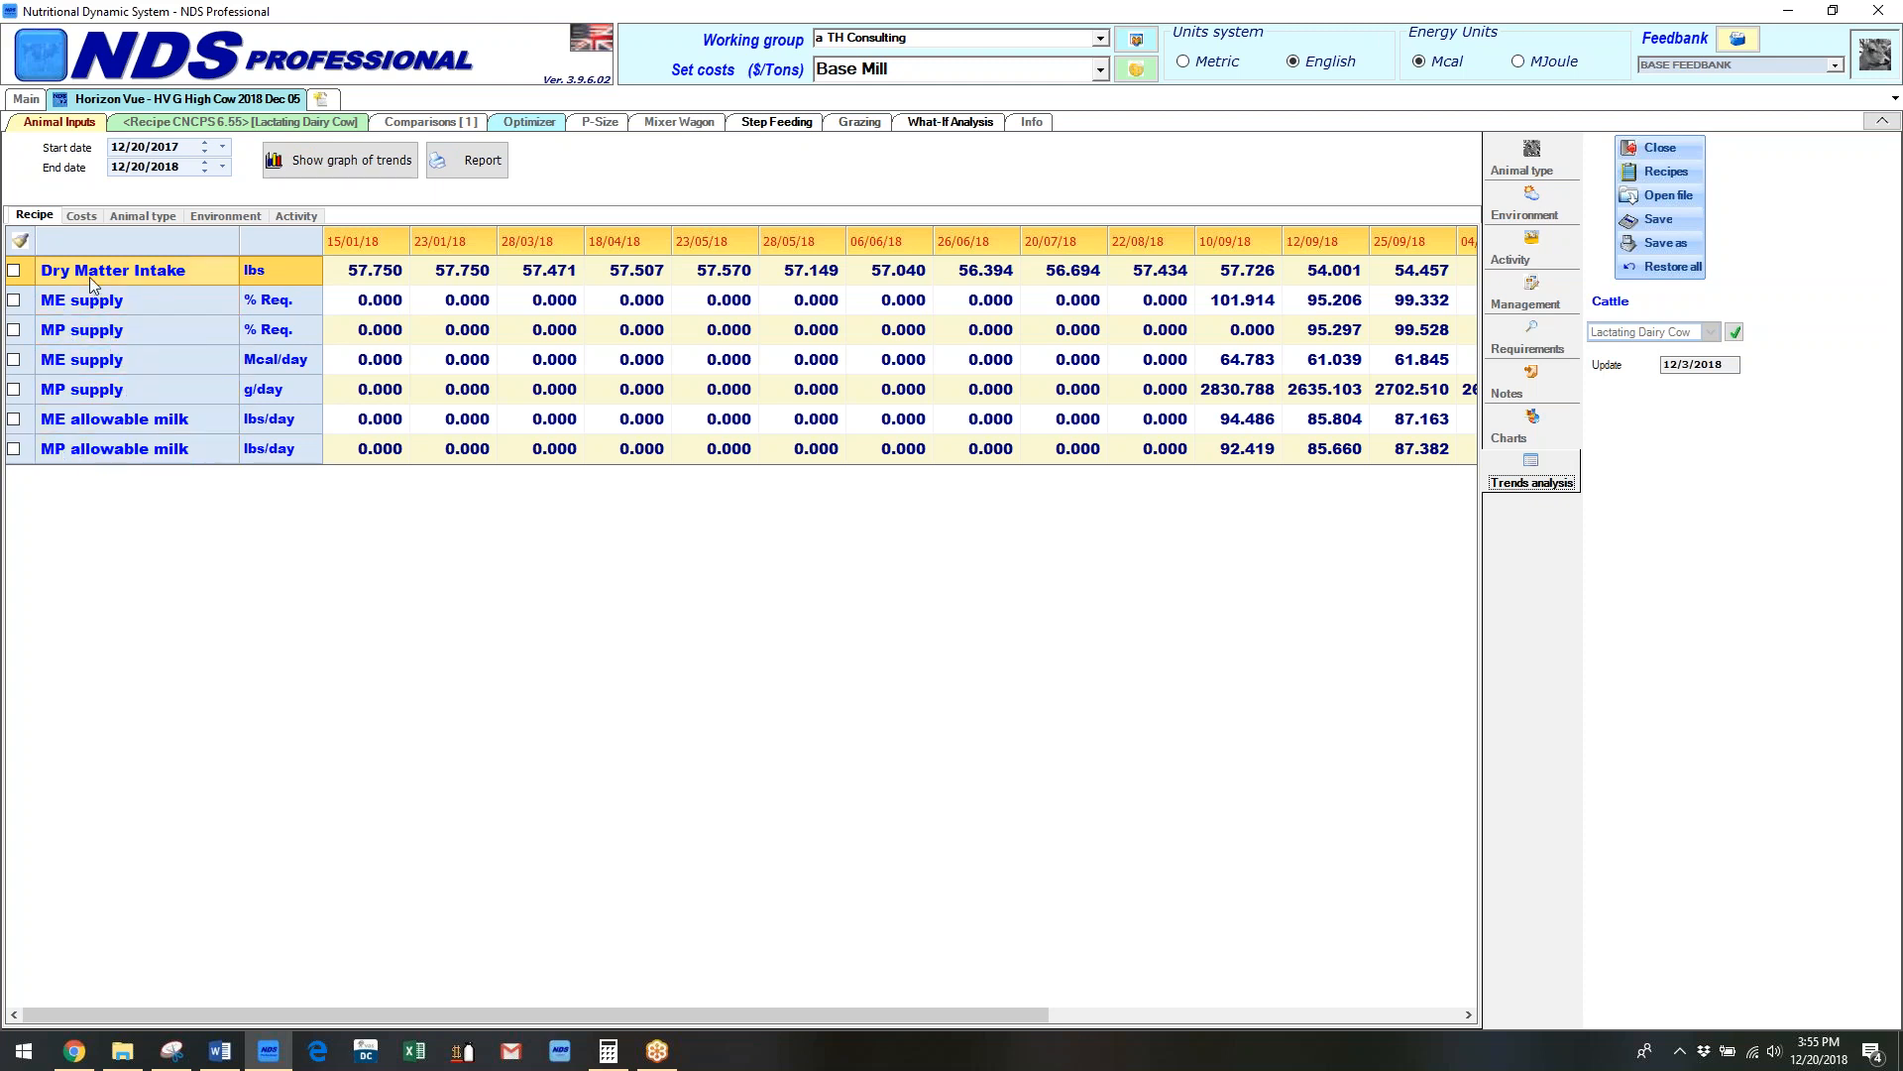
Show the Costs trend rows and tick Milk income and IOFC for graphing.
click(83, 216)
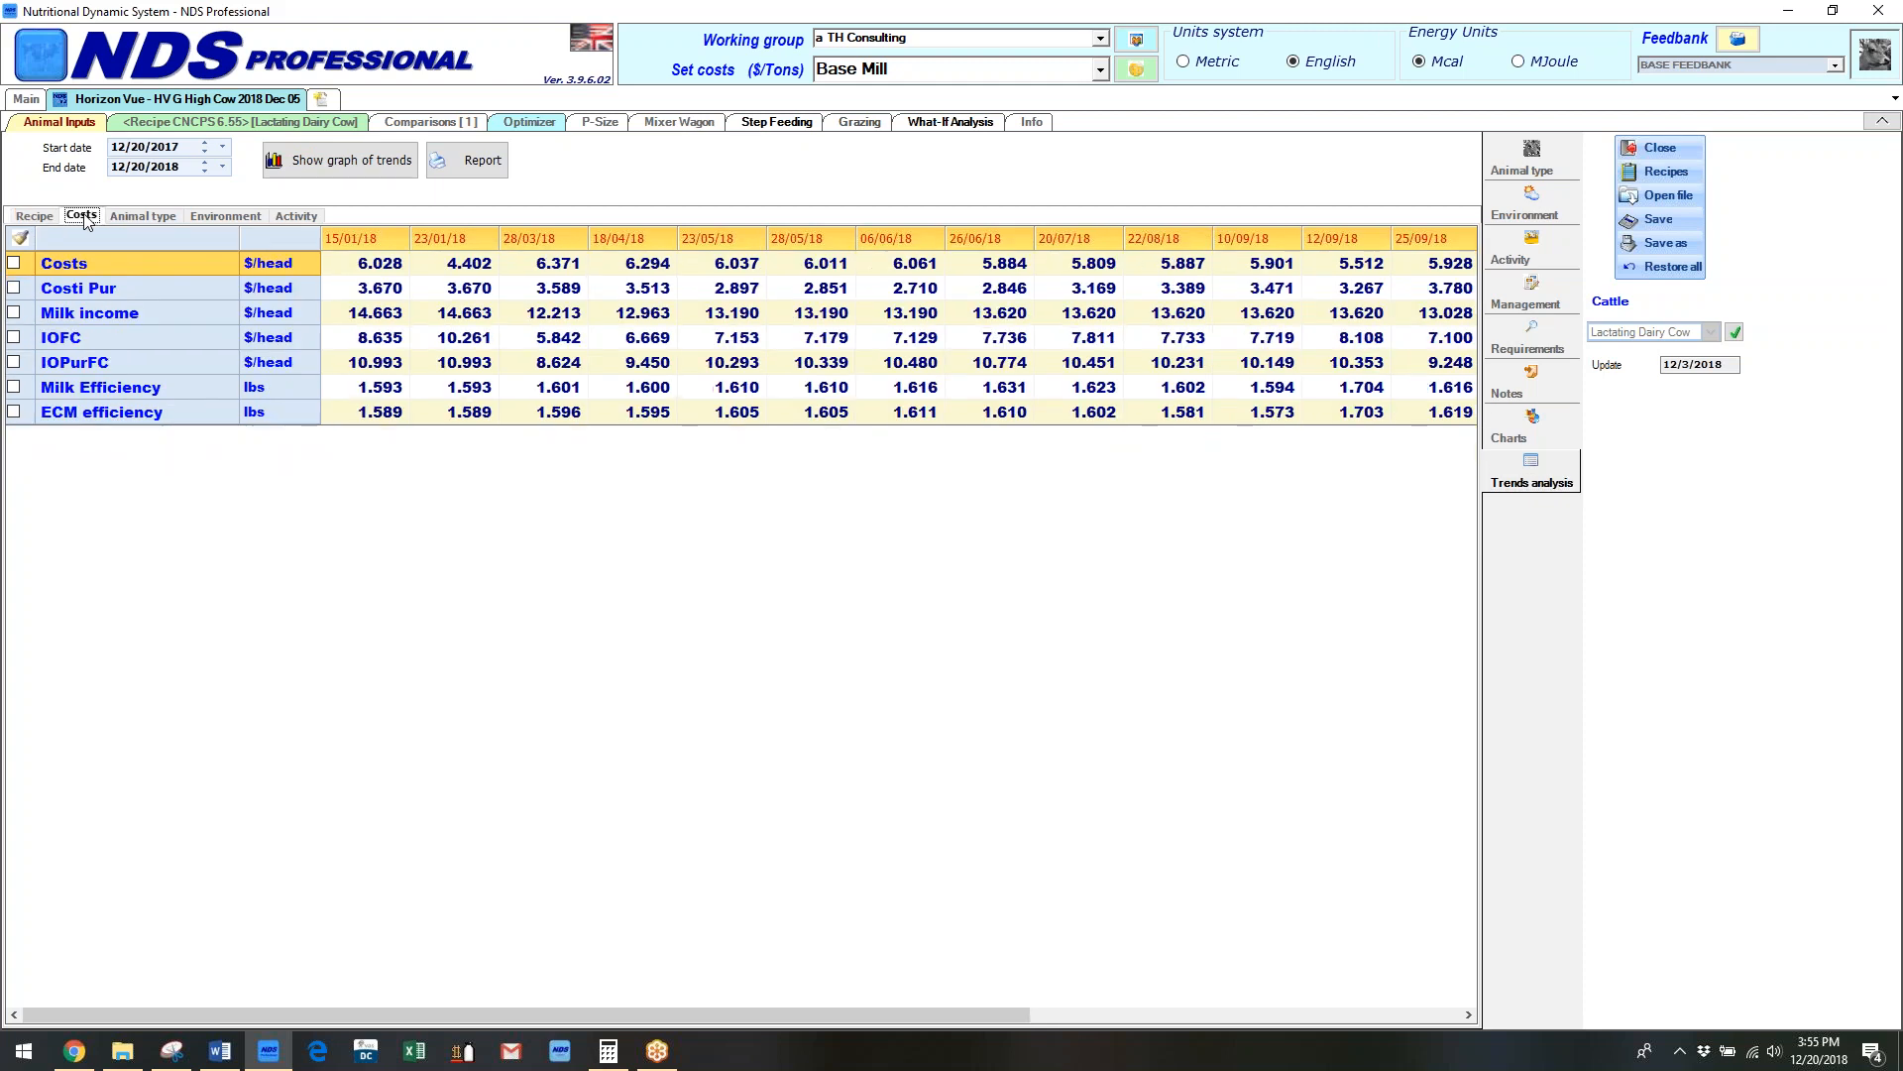
click(13, 338)
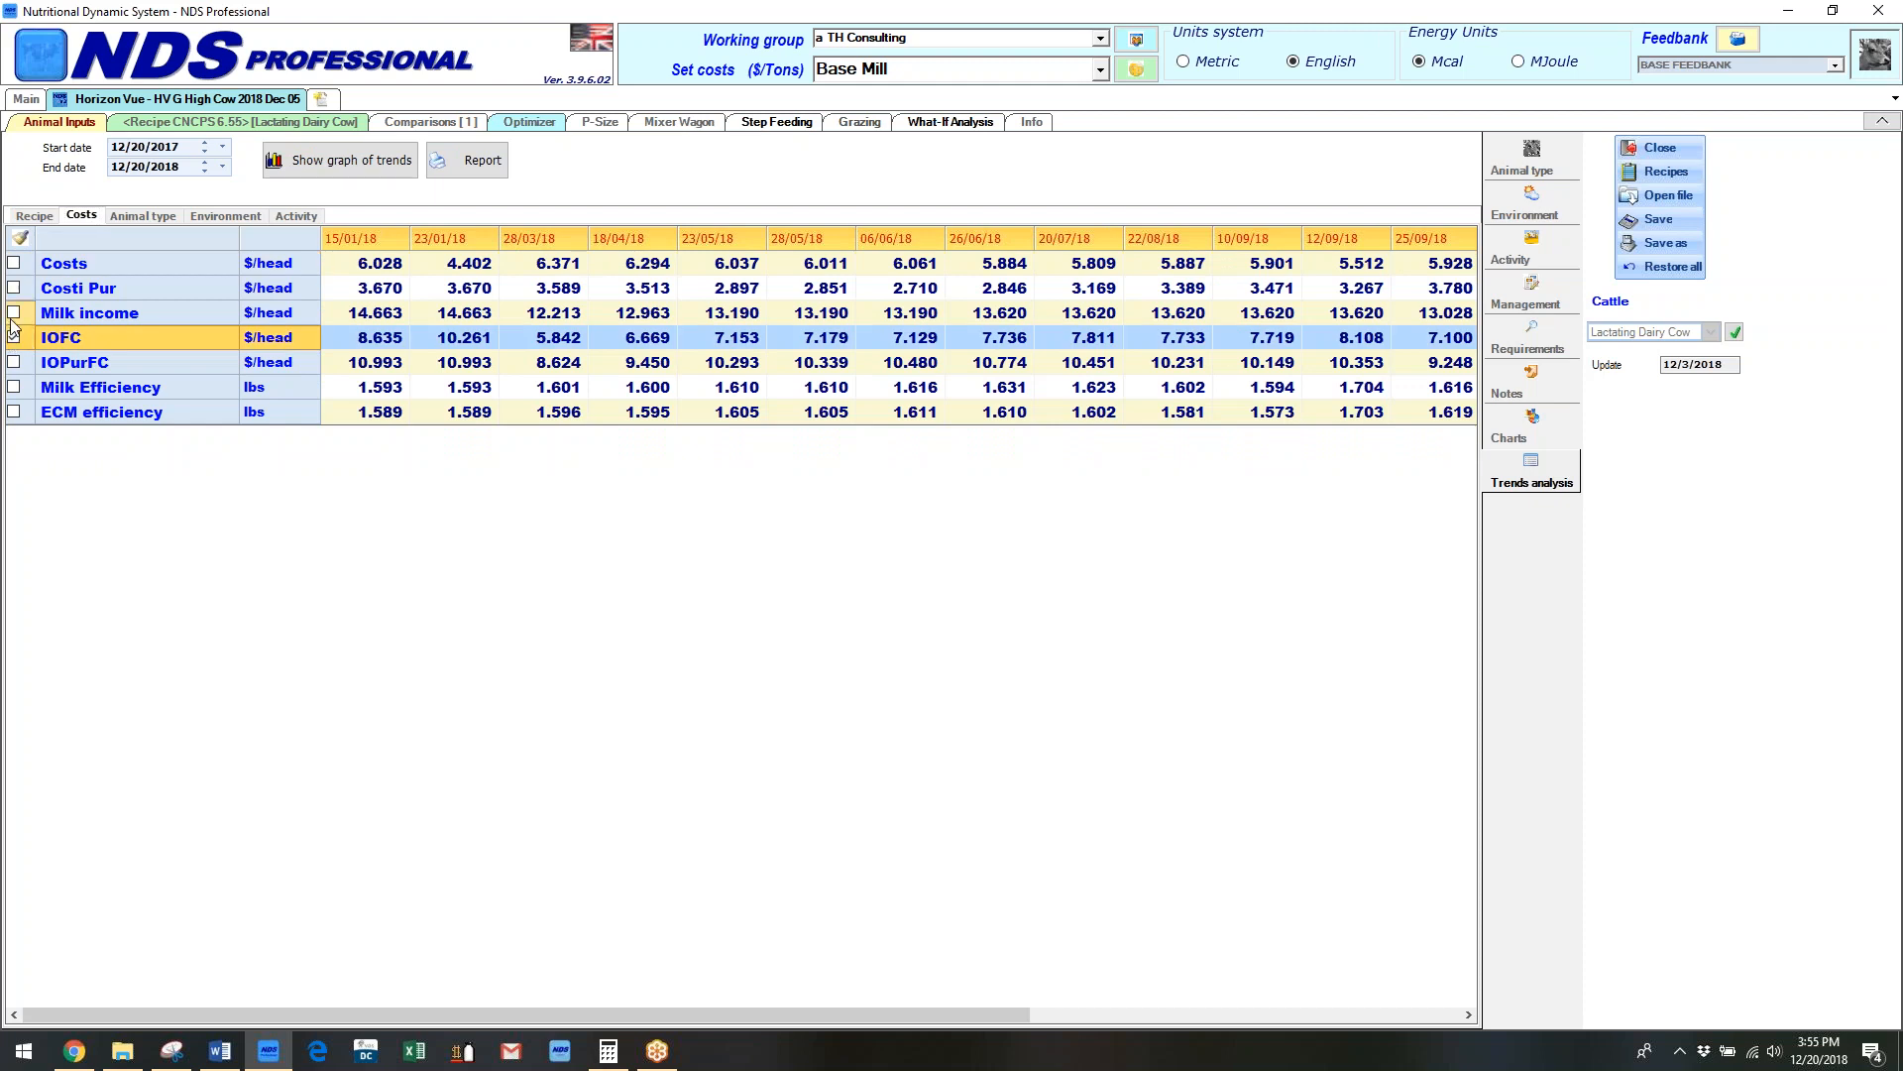
click(14, 315)
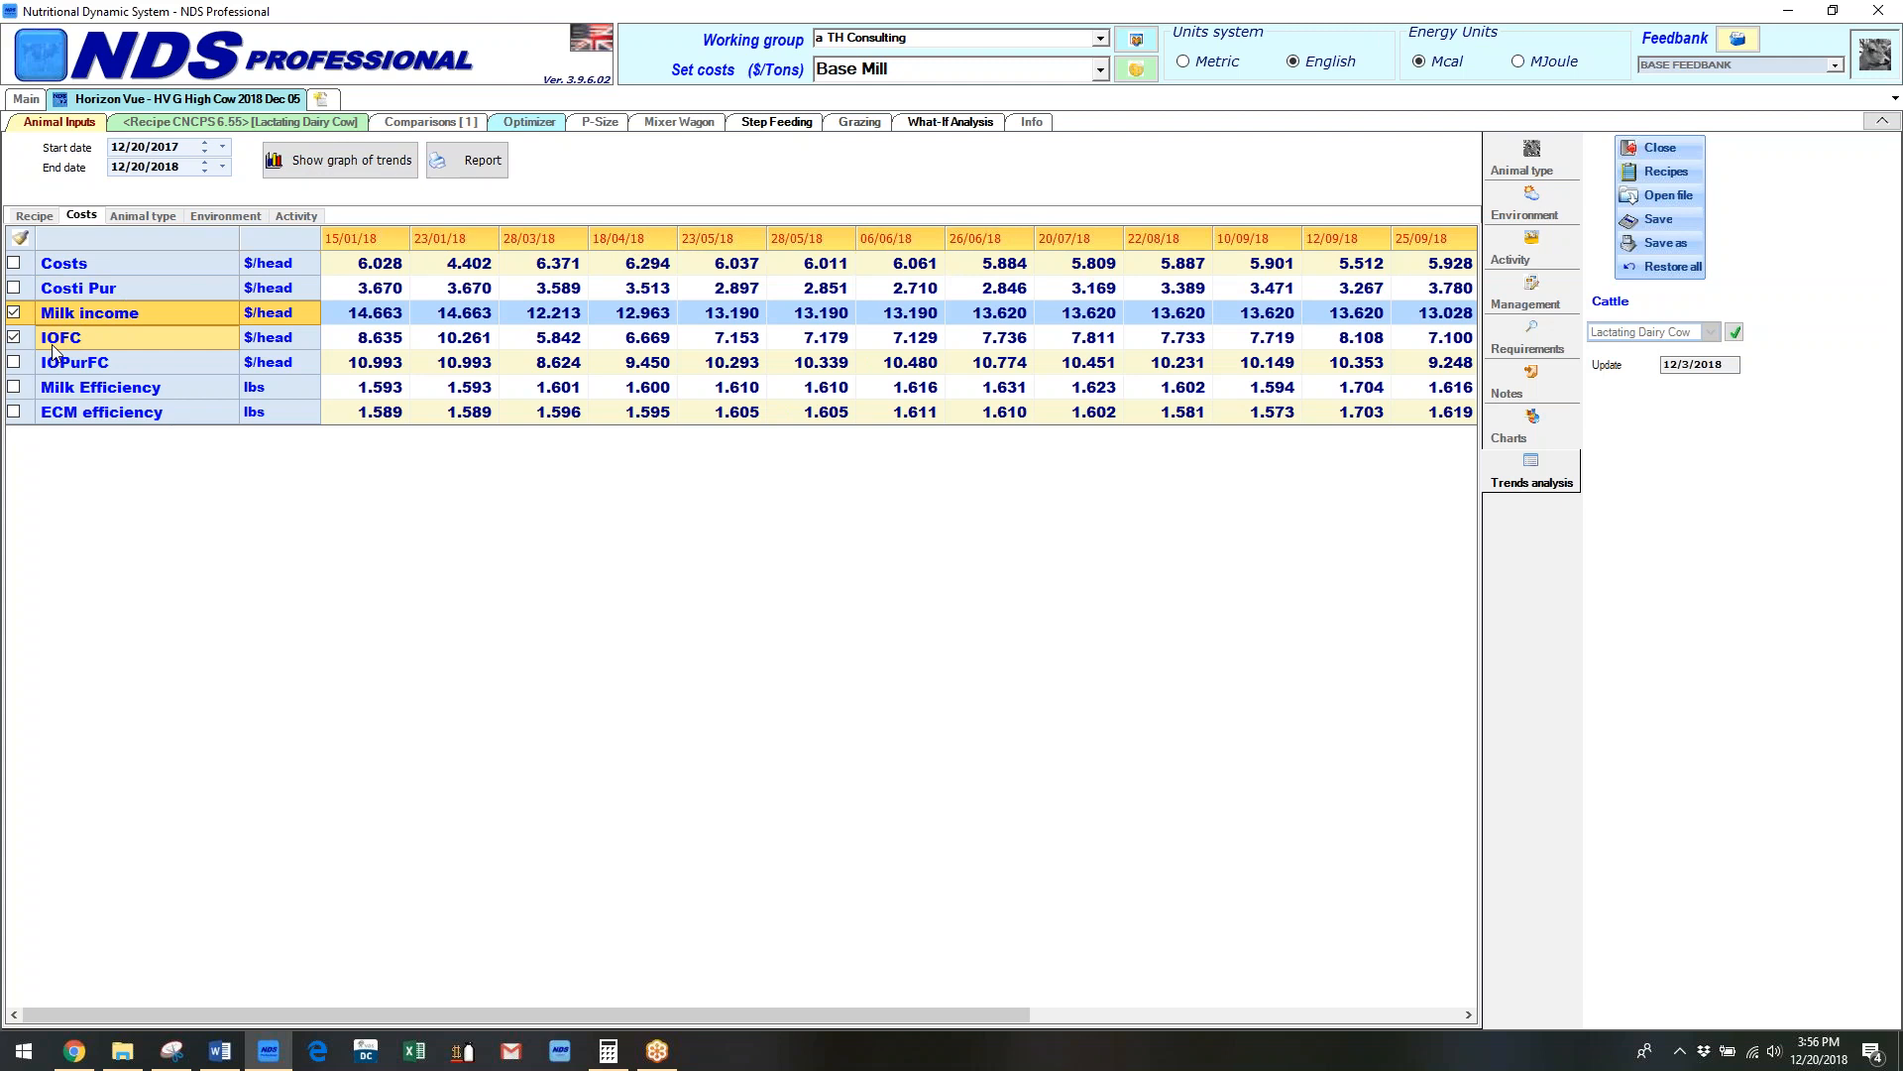
Plot Milk income and IOFC per head against low and high IOFC benchmarks.
click(358, 161)
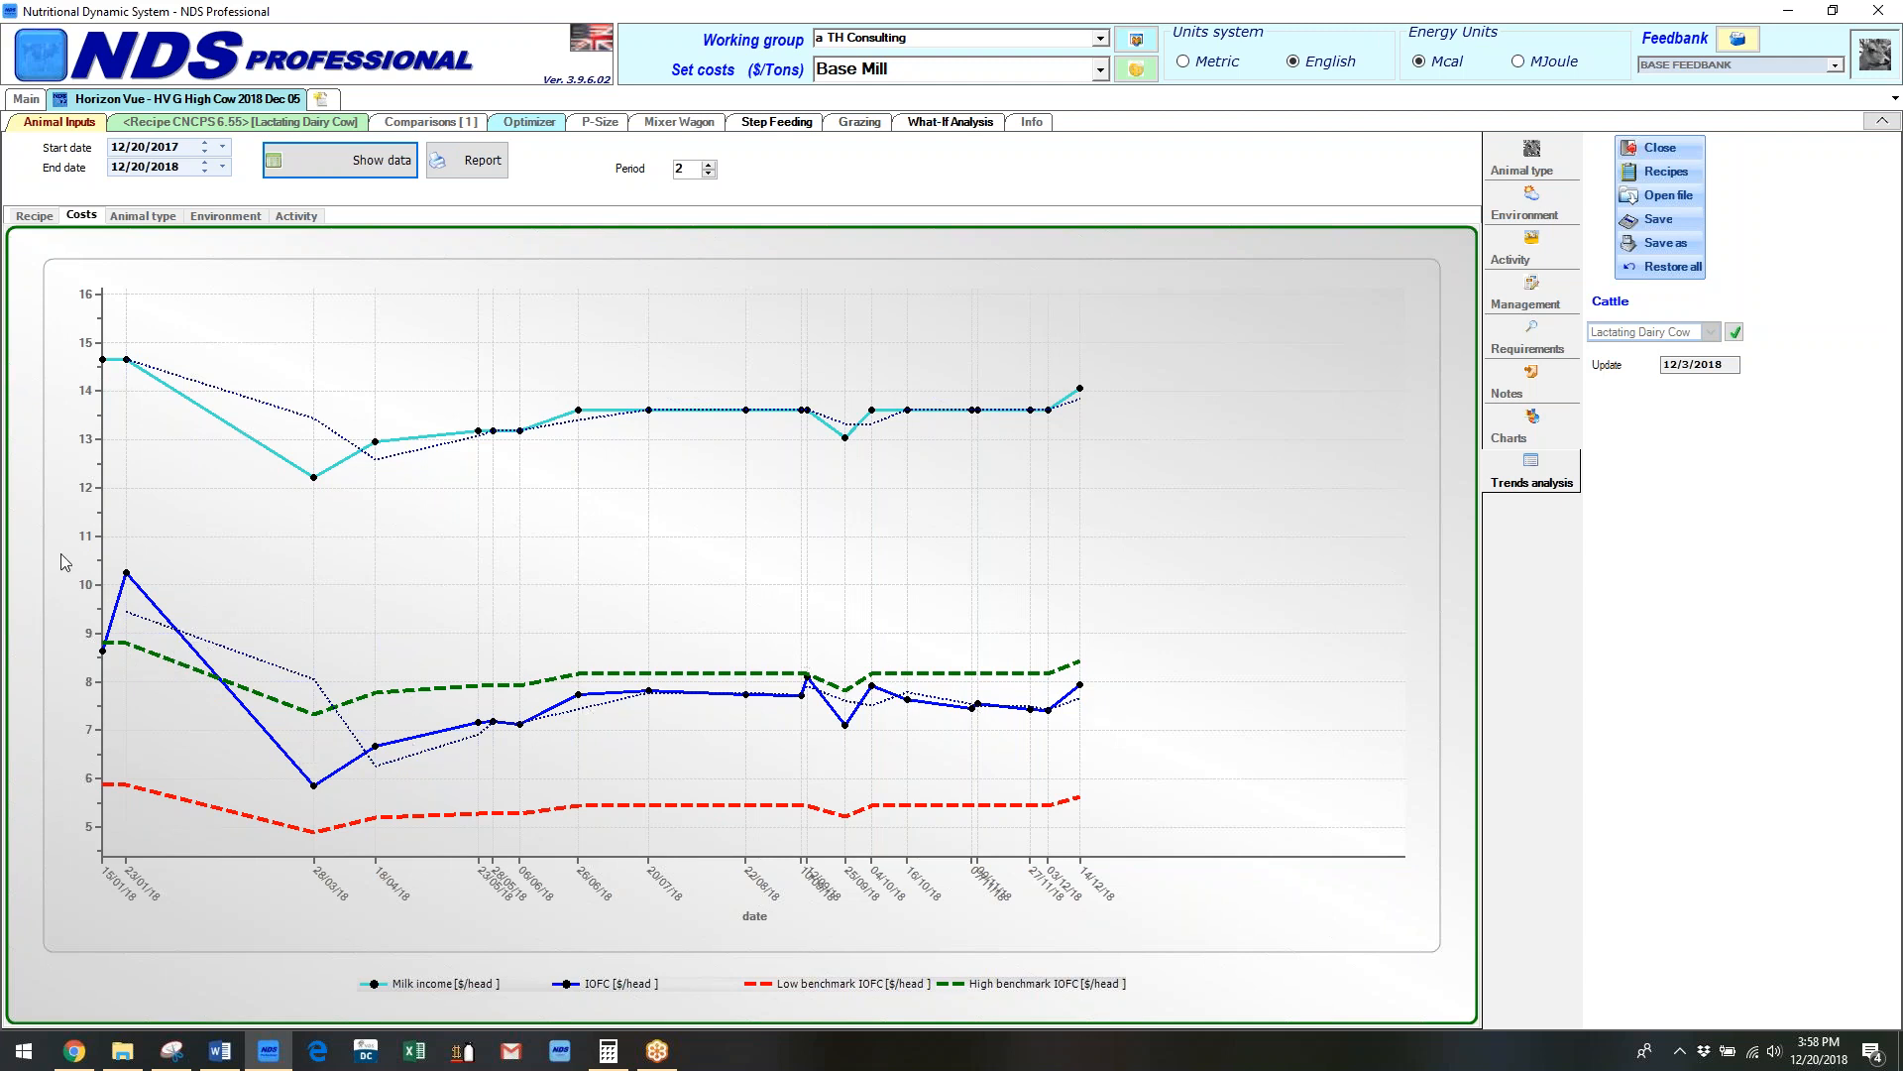
From the home view, open recipes by farm and generate the herd economics summary for Horizon Vue.
click(202, 120)
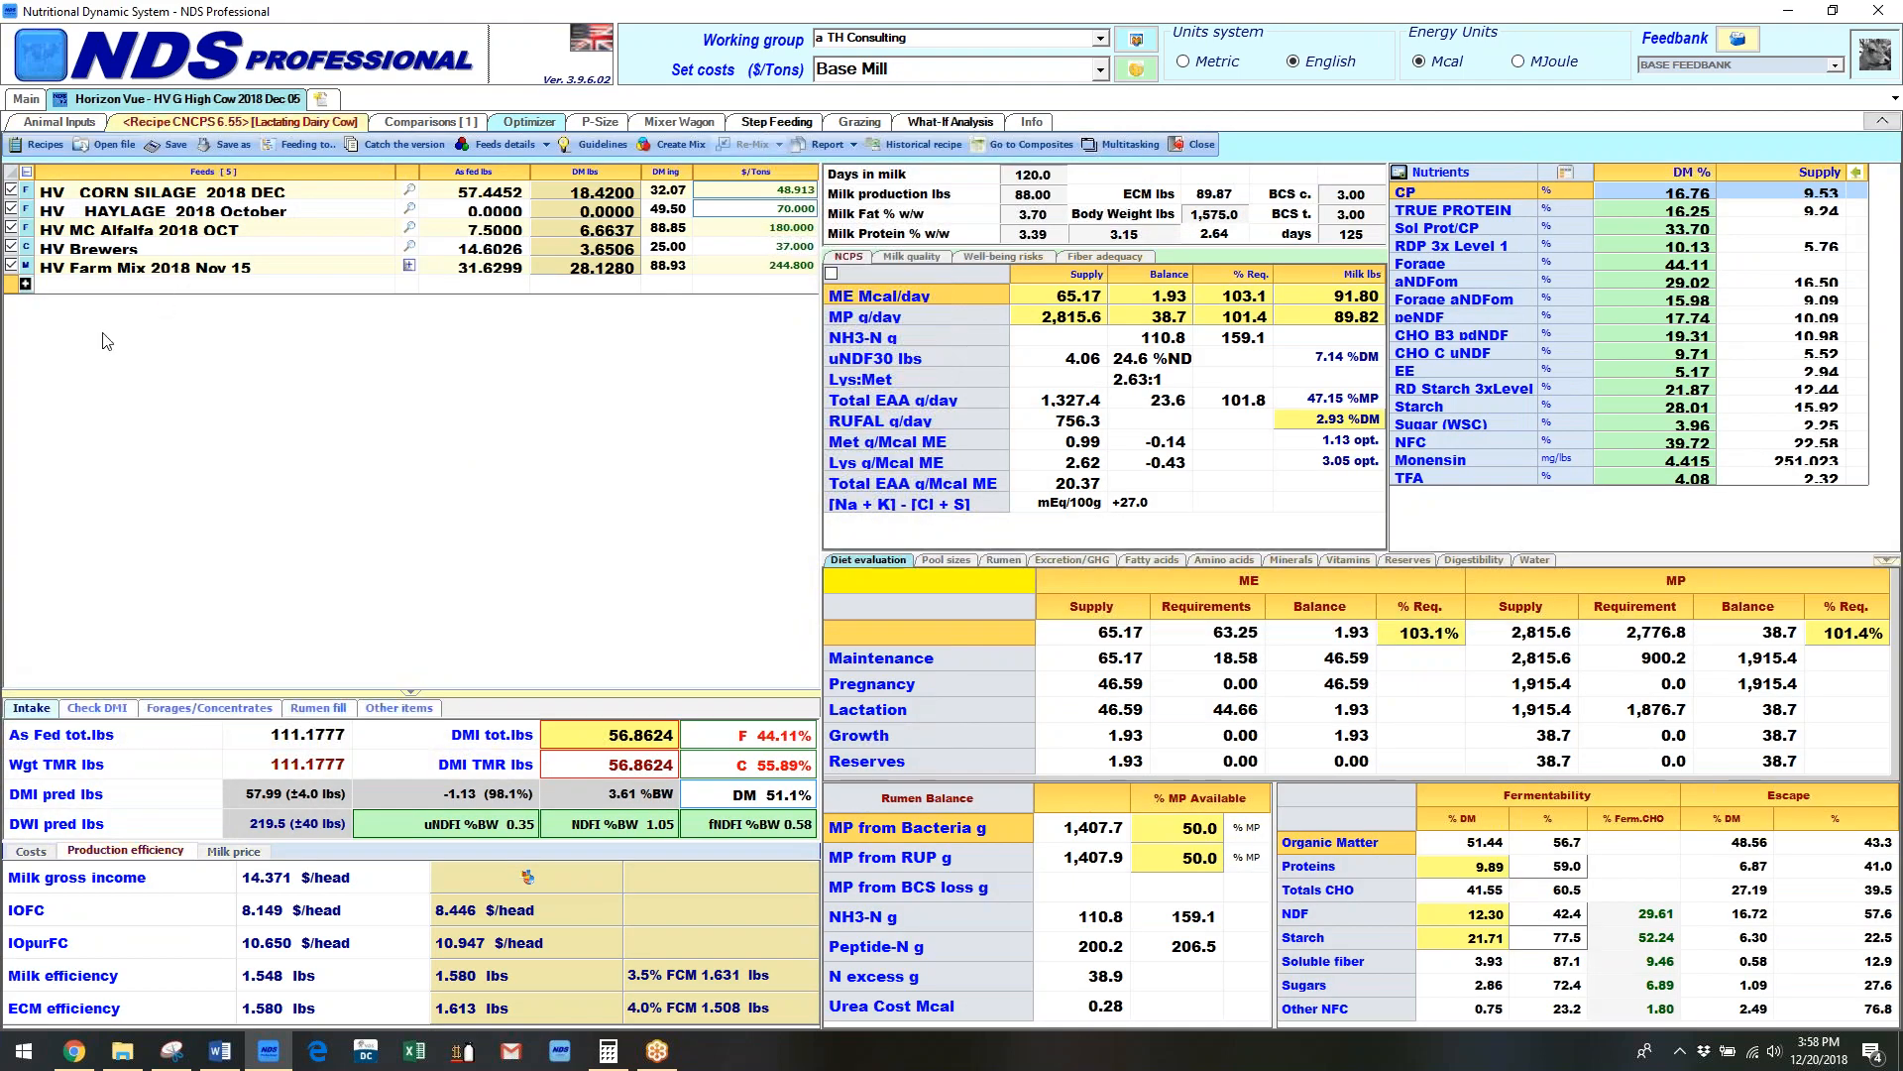
click(25, 100)
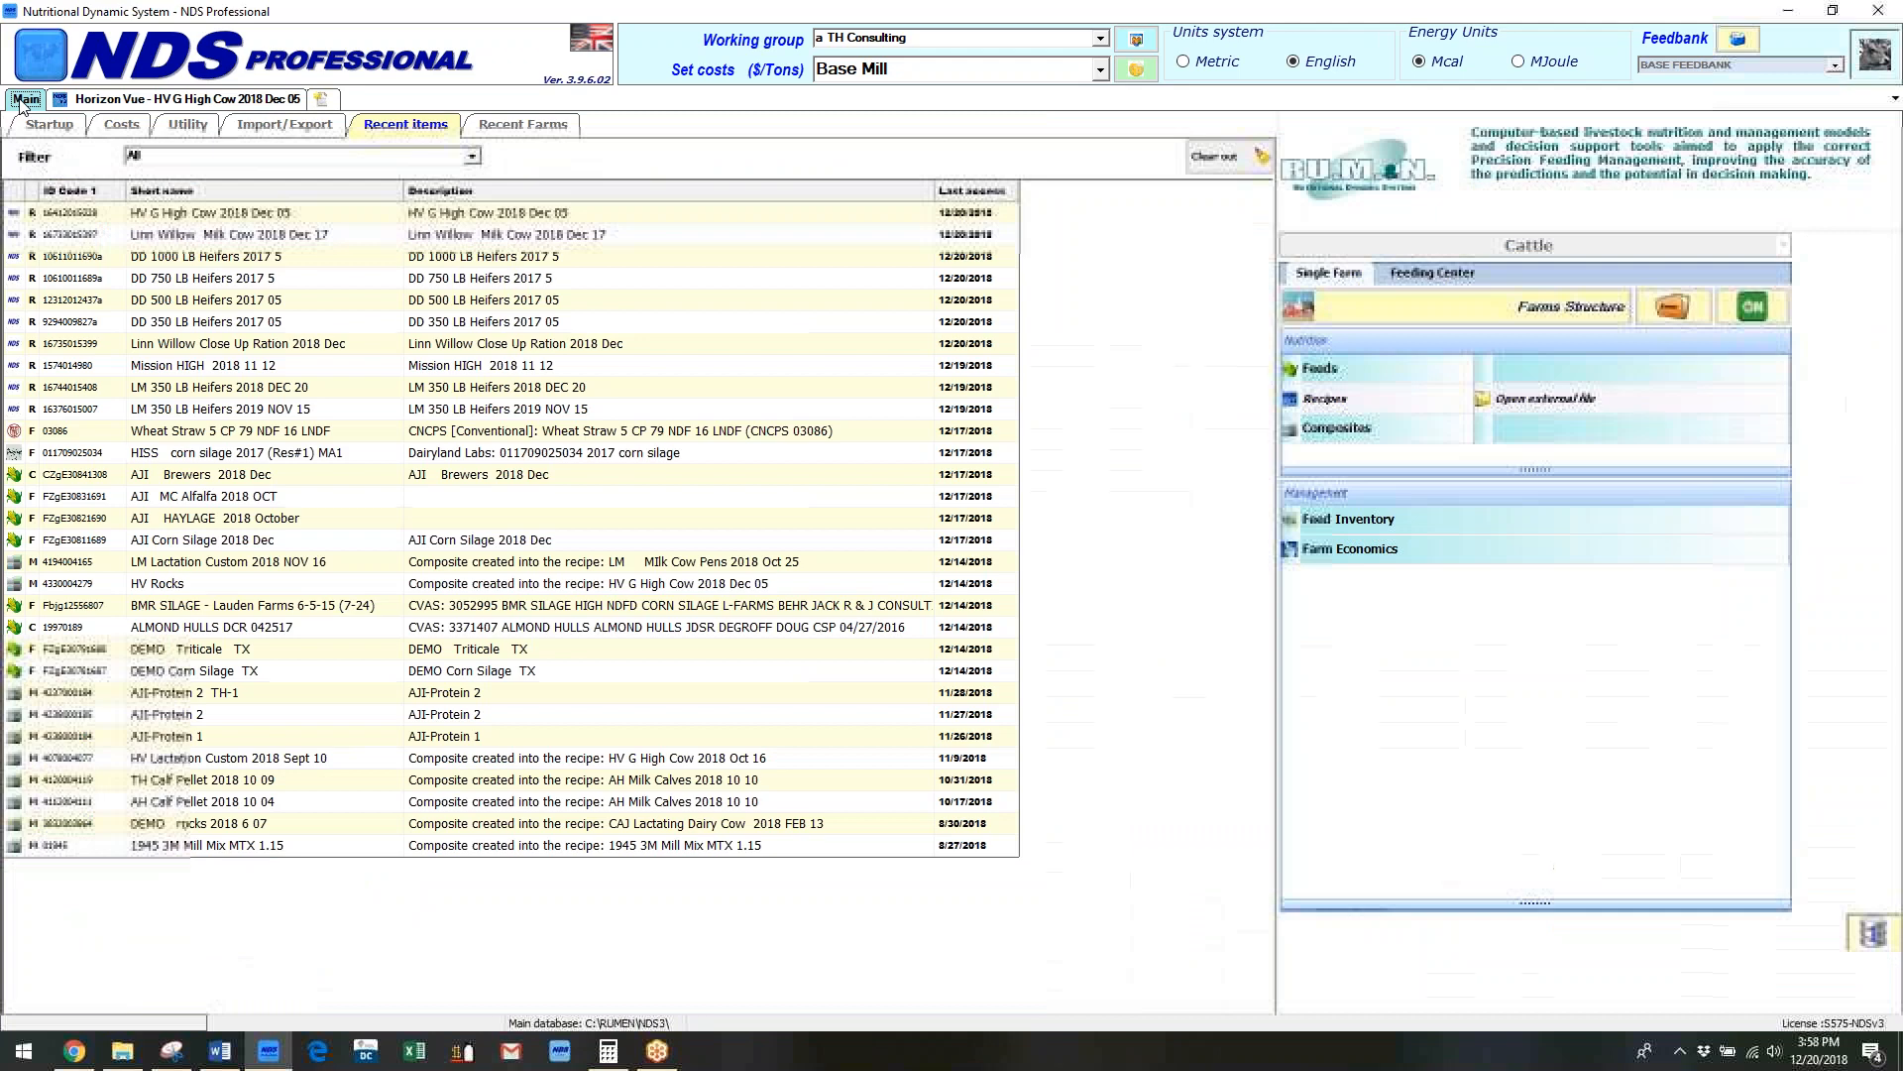
click(1326, 397)
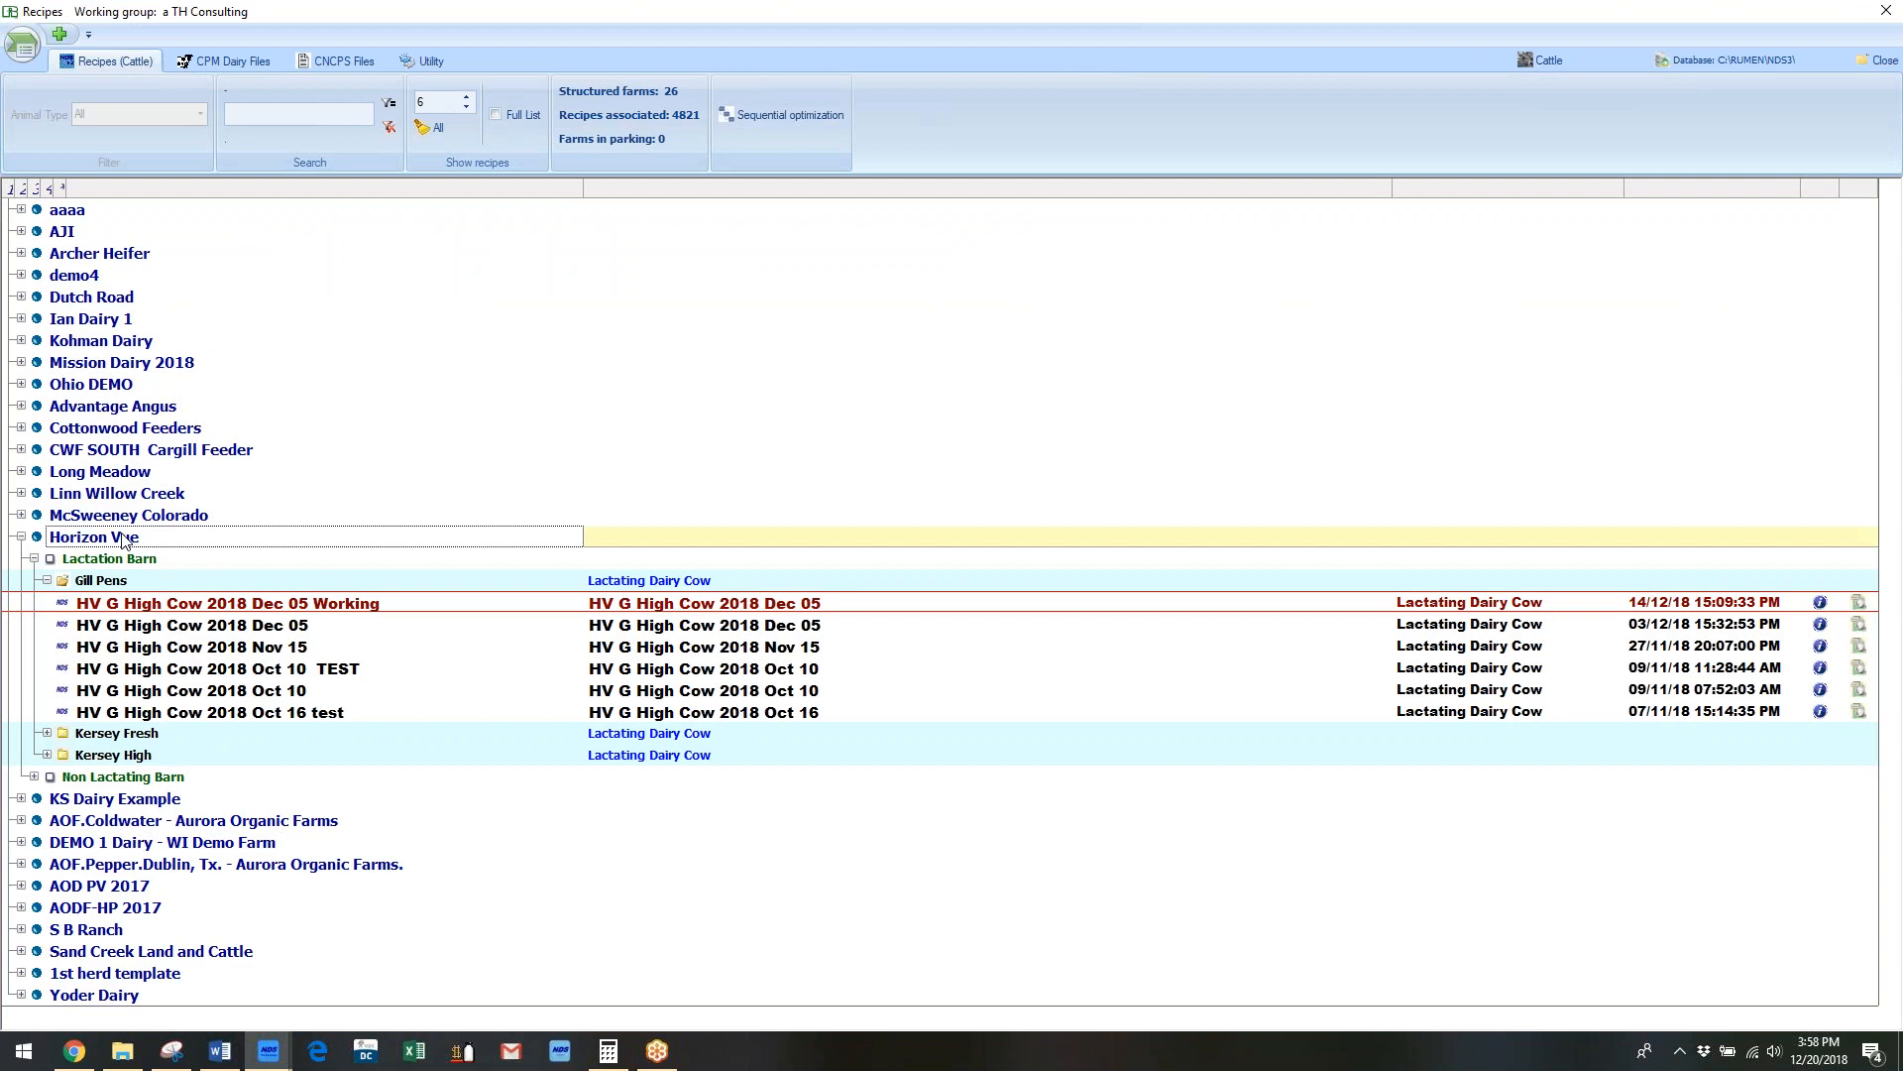
right_click(124, 539)
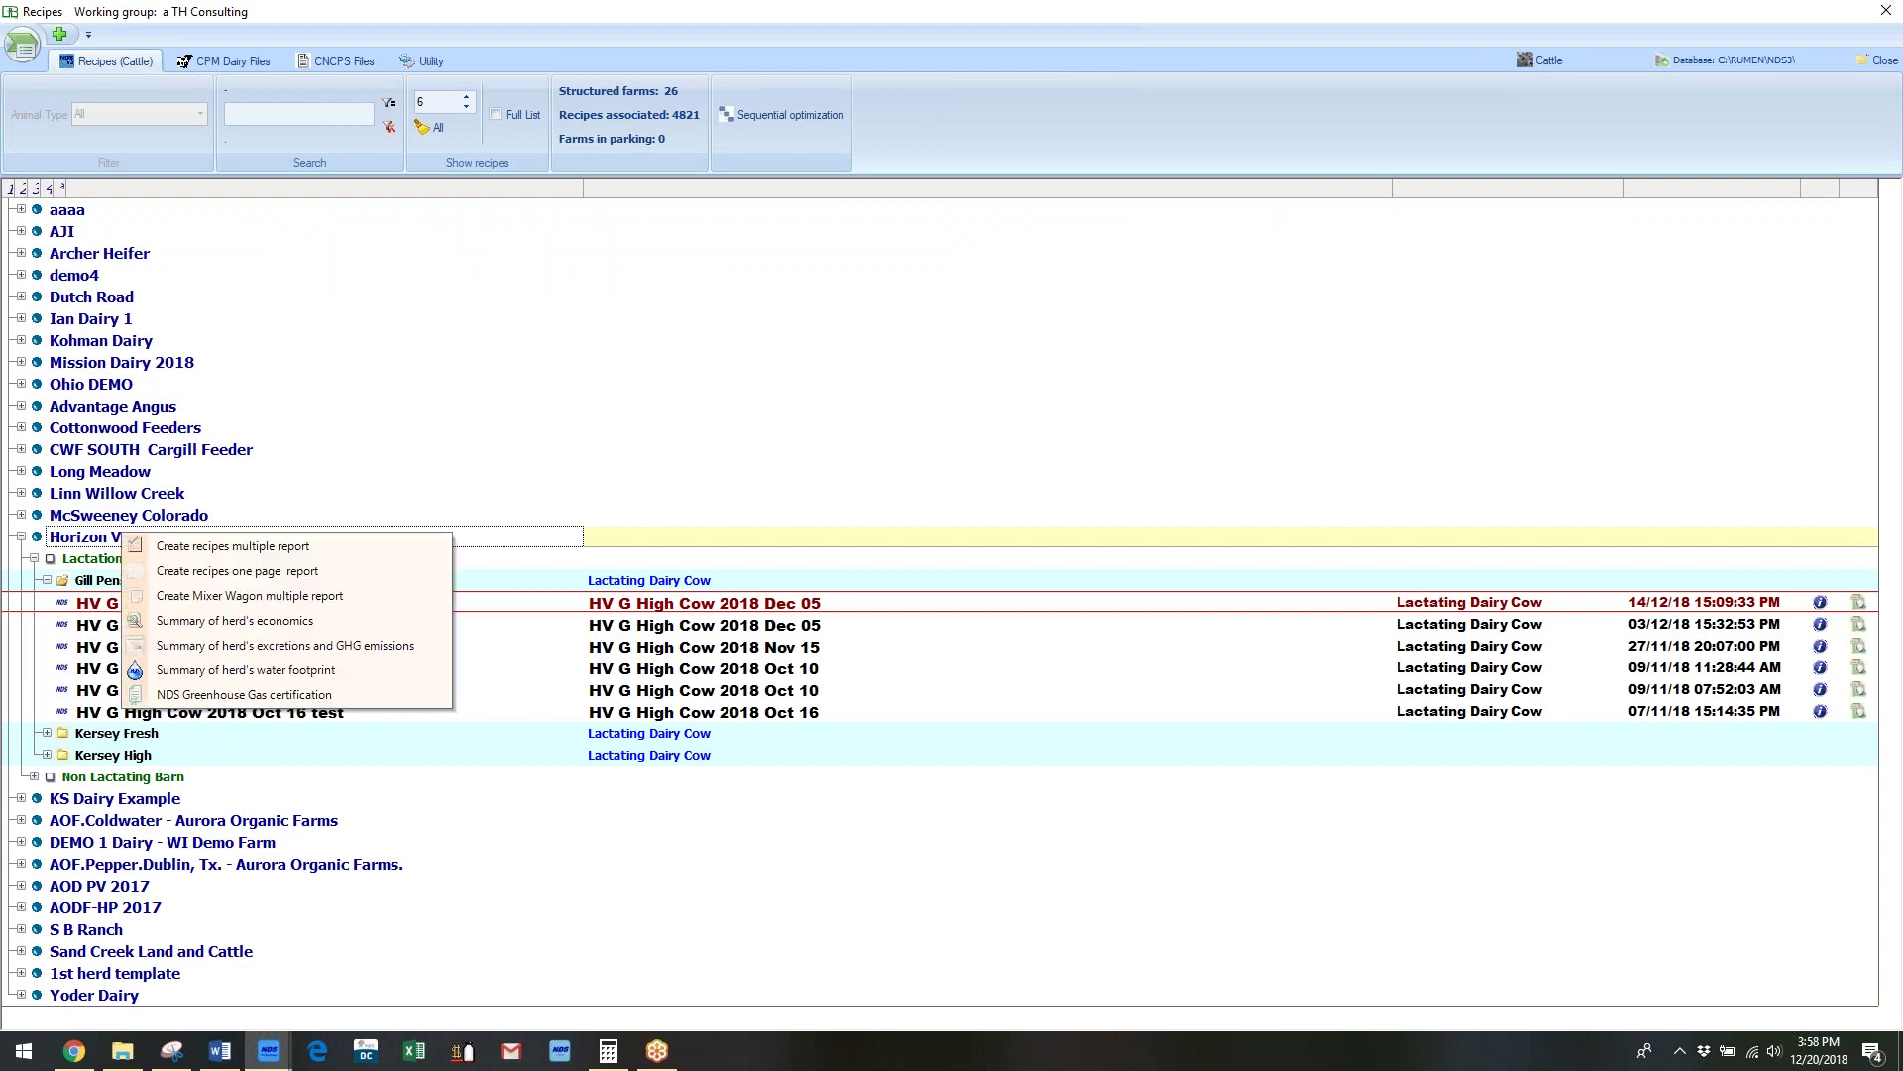
click(254, 623)
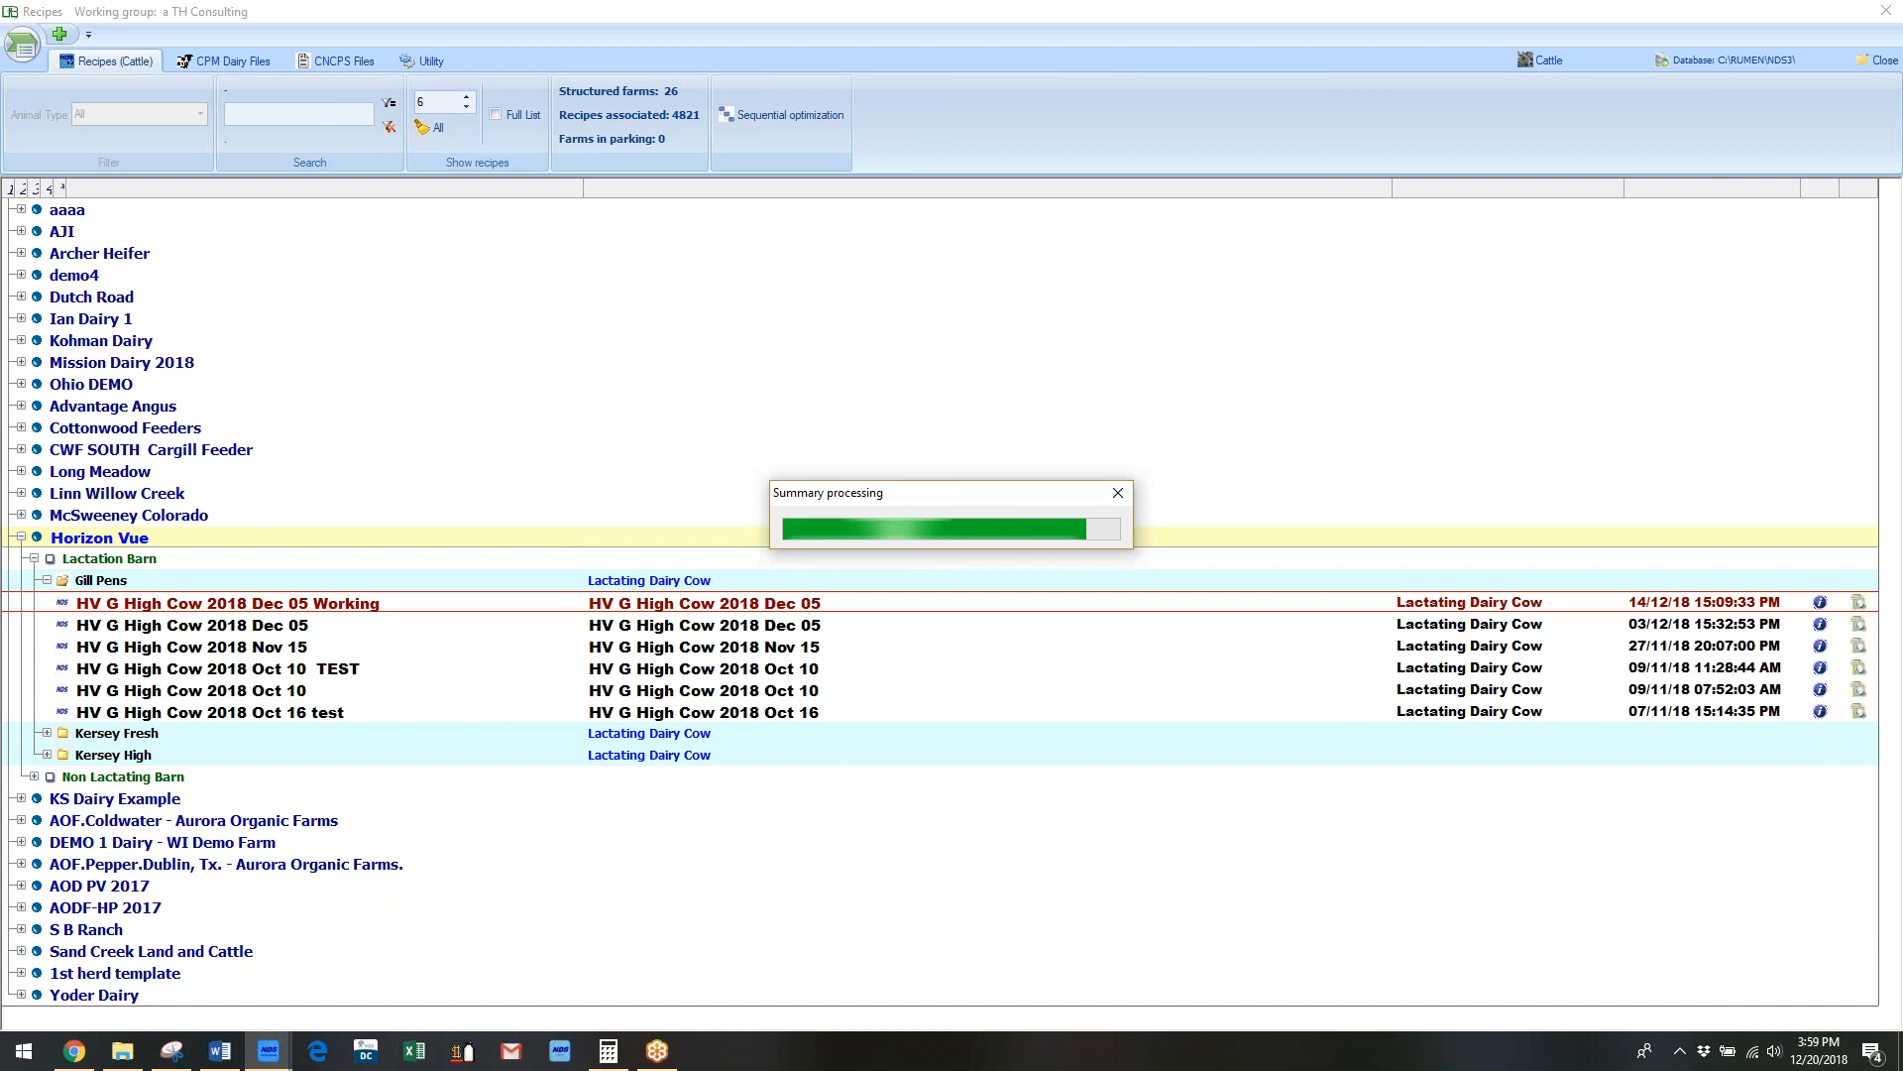
Widen the summary window to both screen edges and stretch it taller.
click(191, 402)
drag(154, 393, 39, 394)
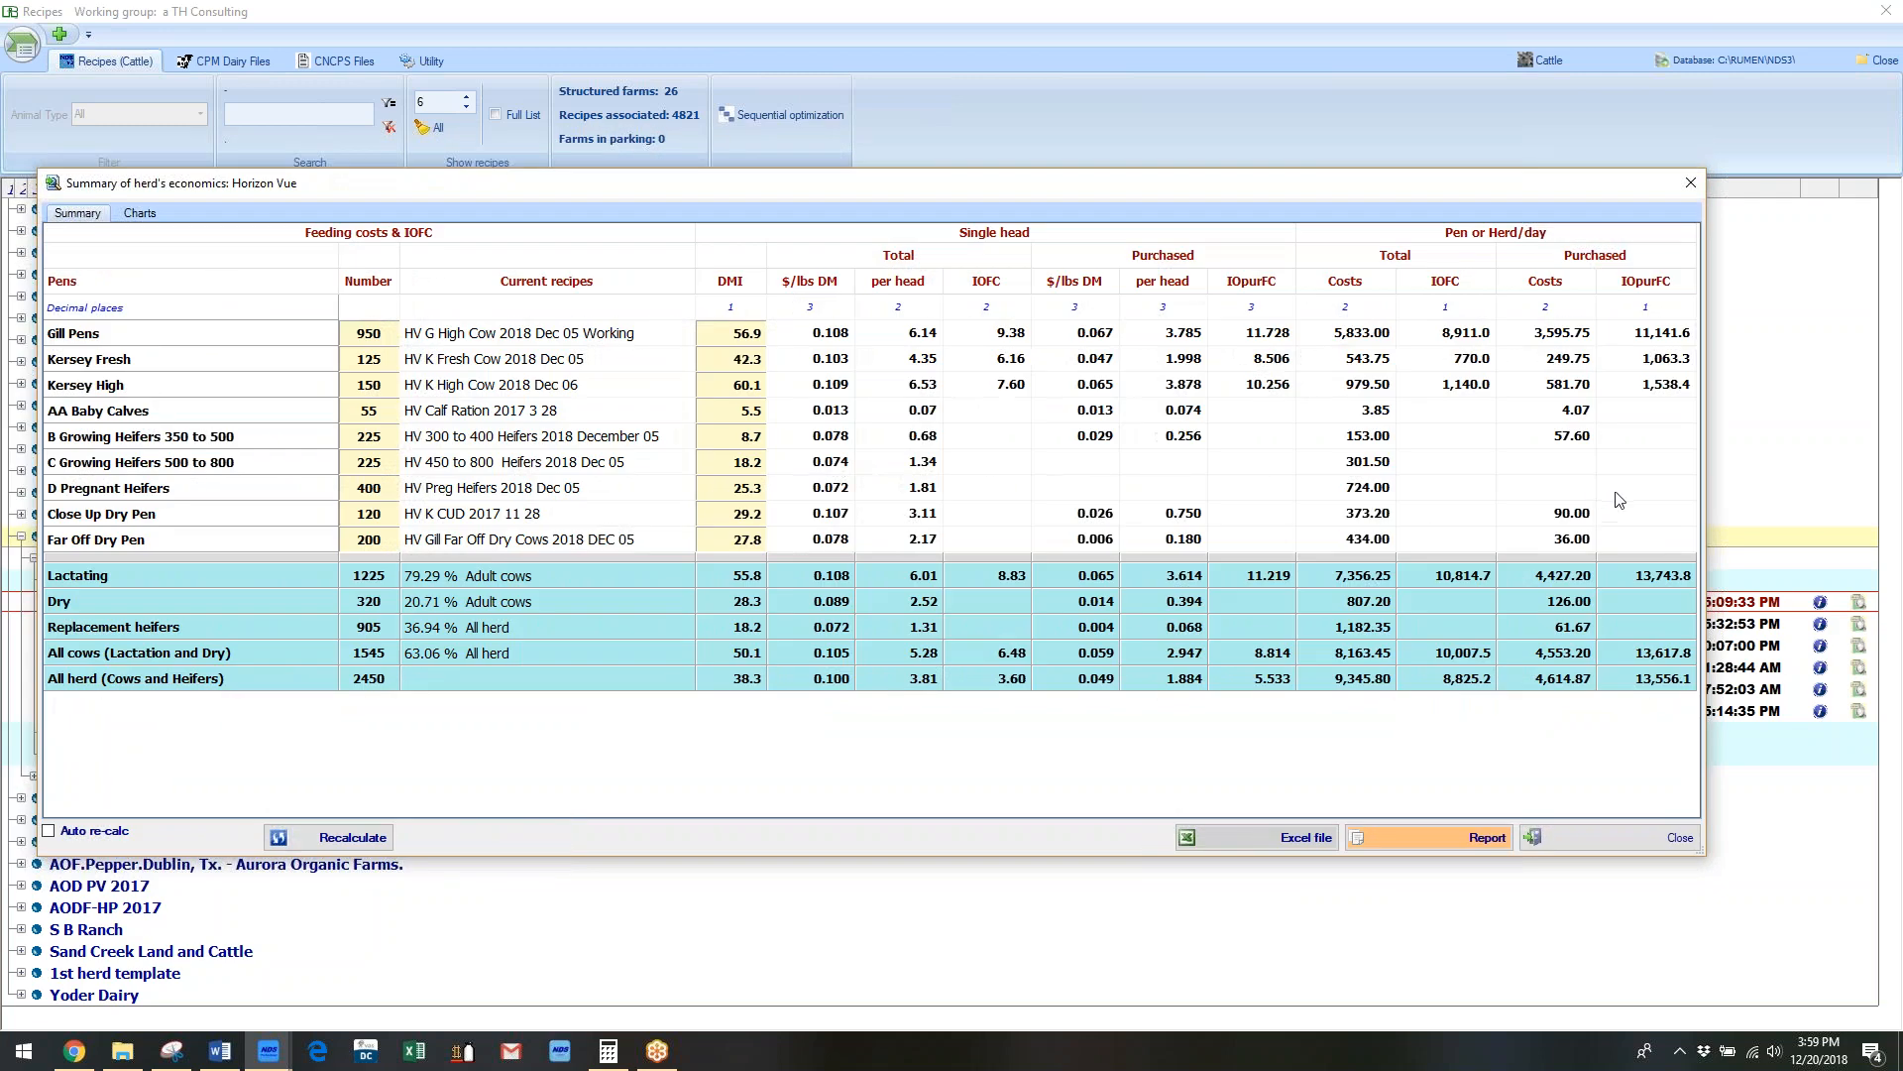
drag(1704, 443, 1894, 442)
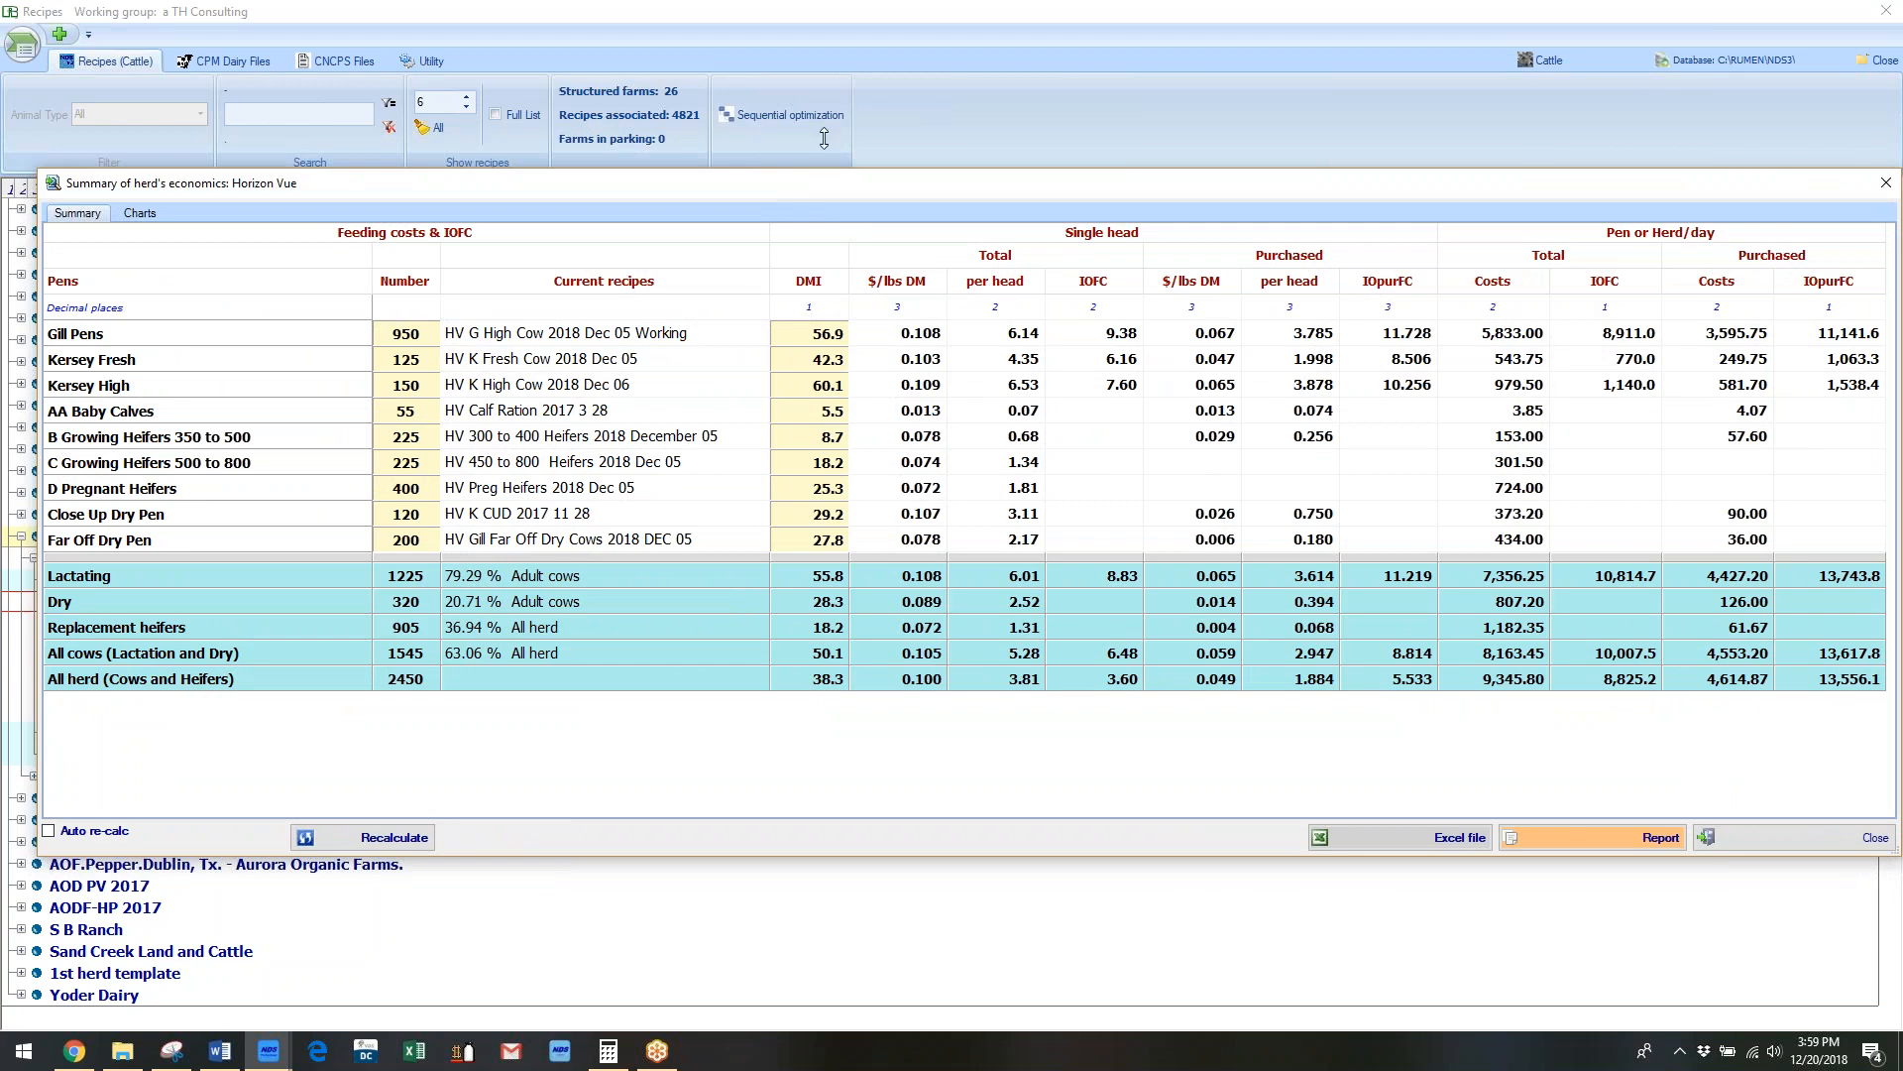
drag(824, 119, 841, 15)
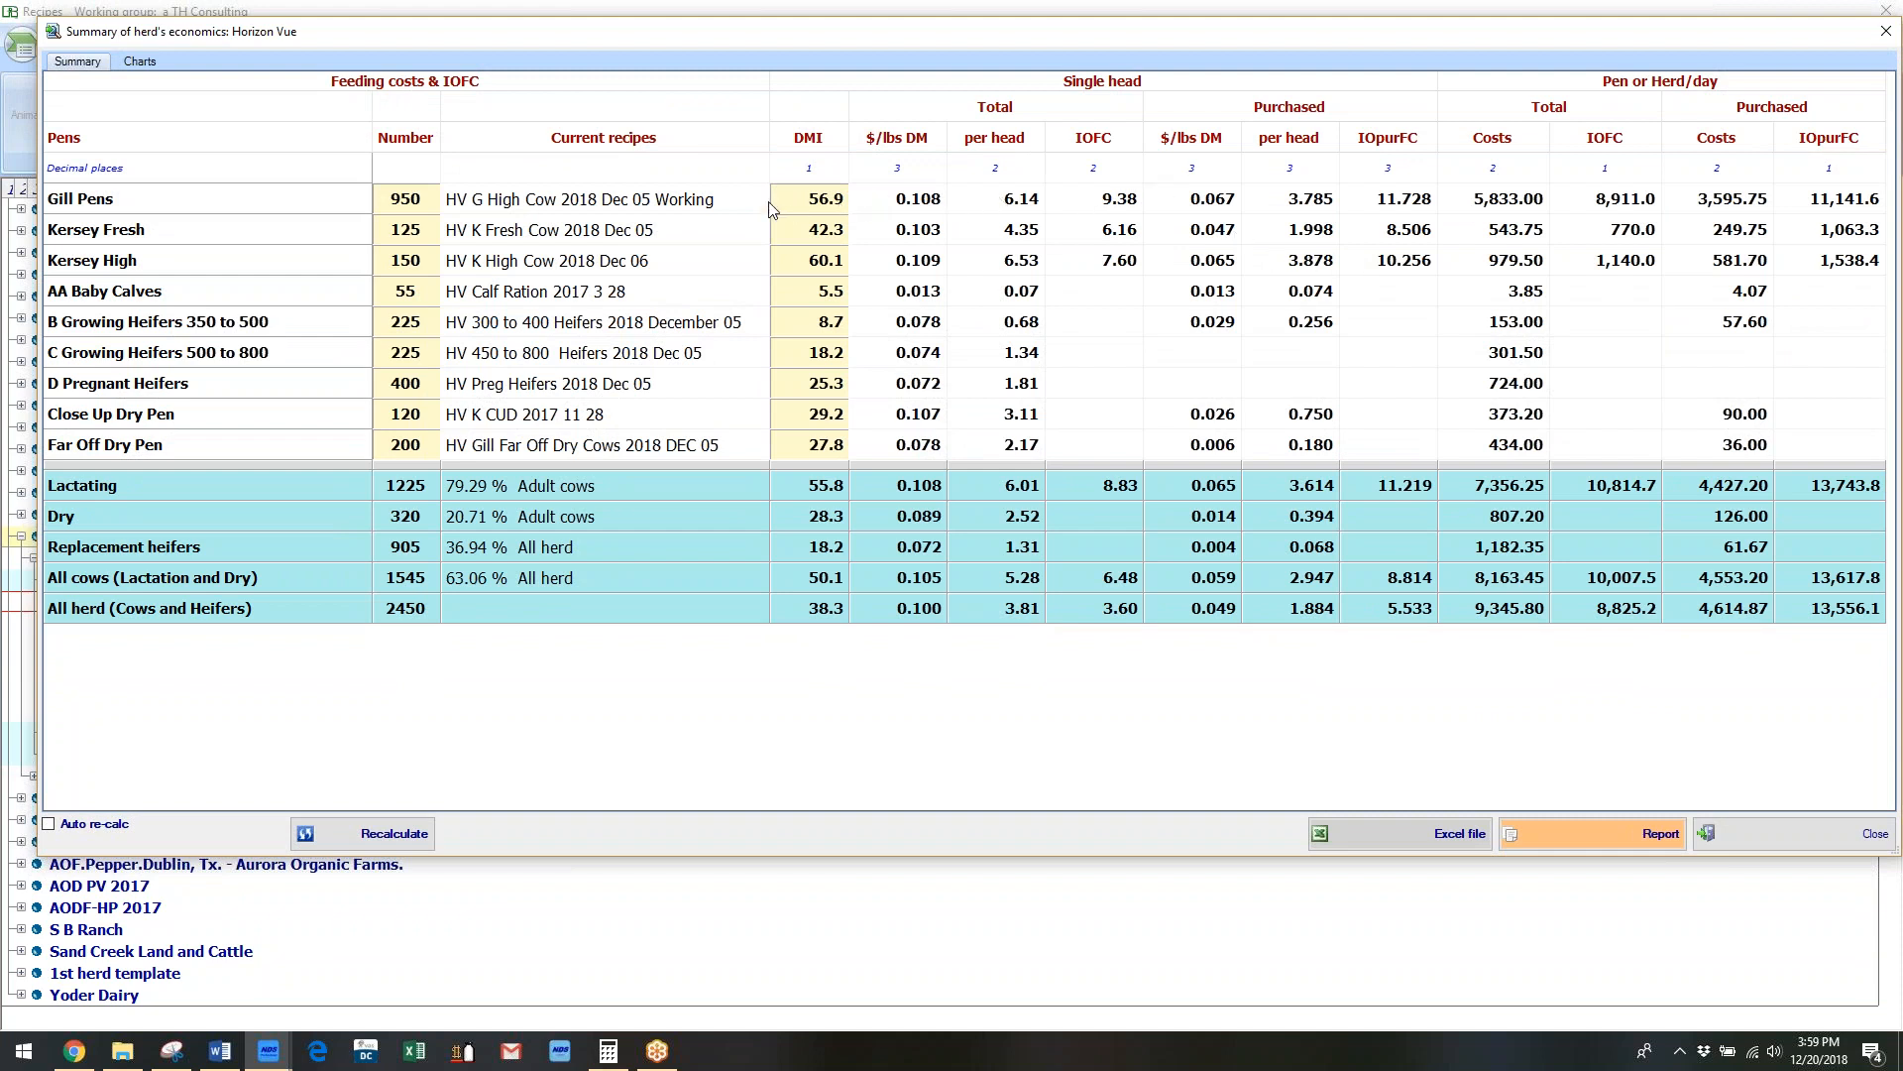
Review Gill Pens, Kersey Fresh and Kersey High head counts and the herd, lactating and all-cows daily costs.
click(409, 206)
click(423, 237)
click(423, 265)
click(1485, 618)
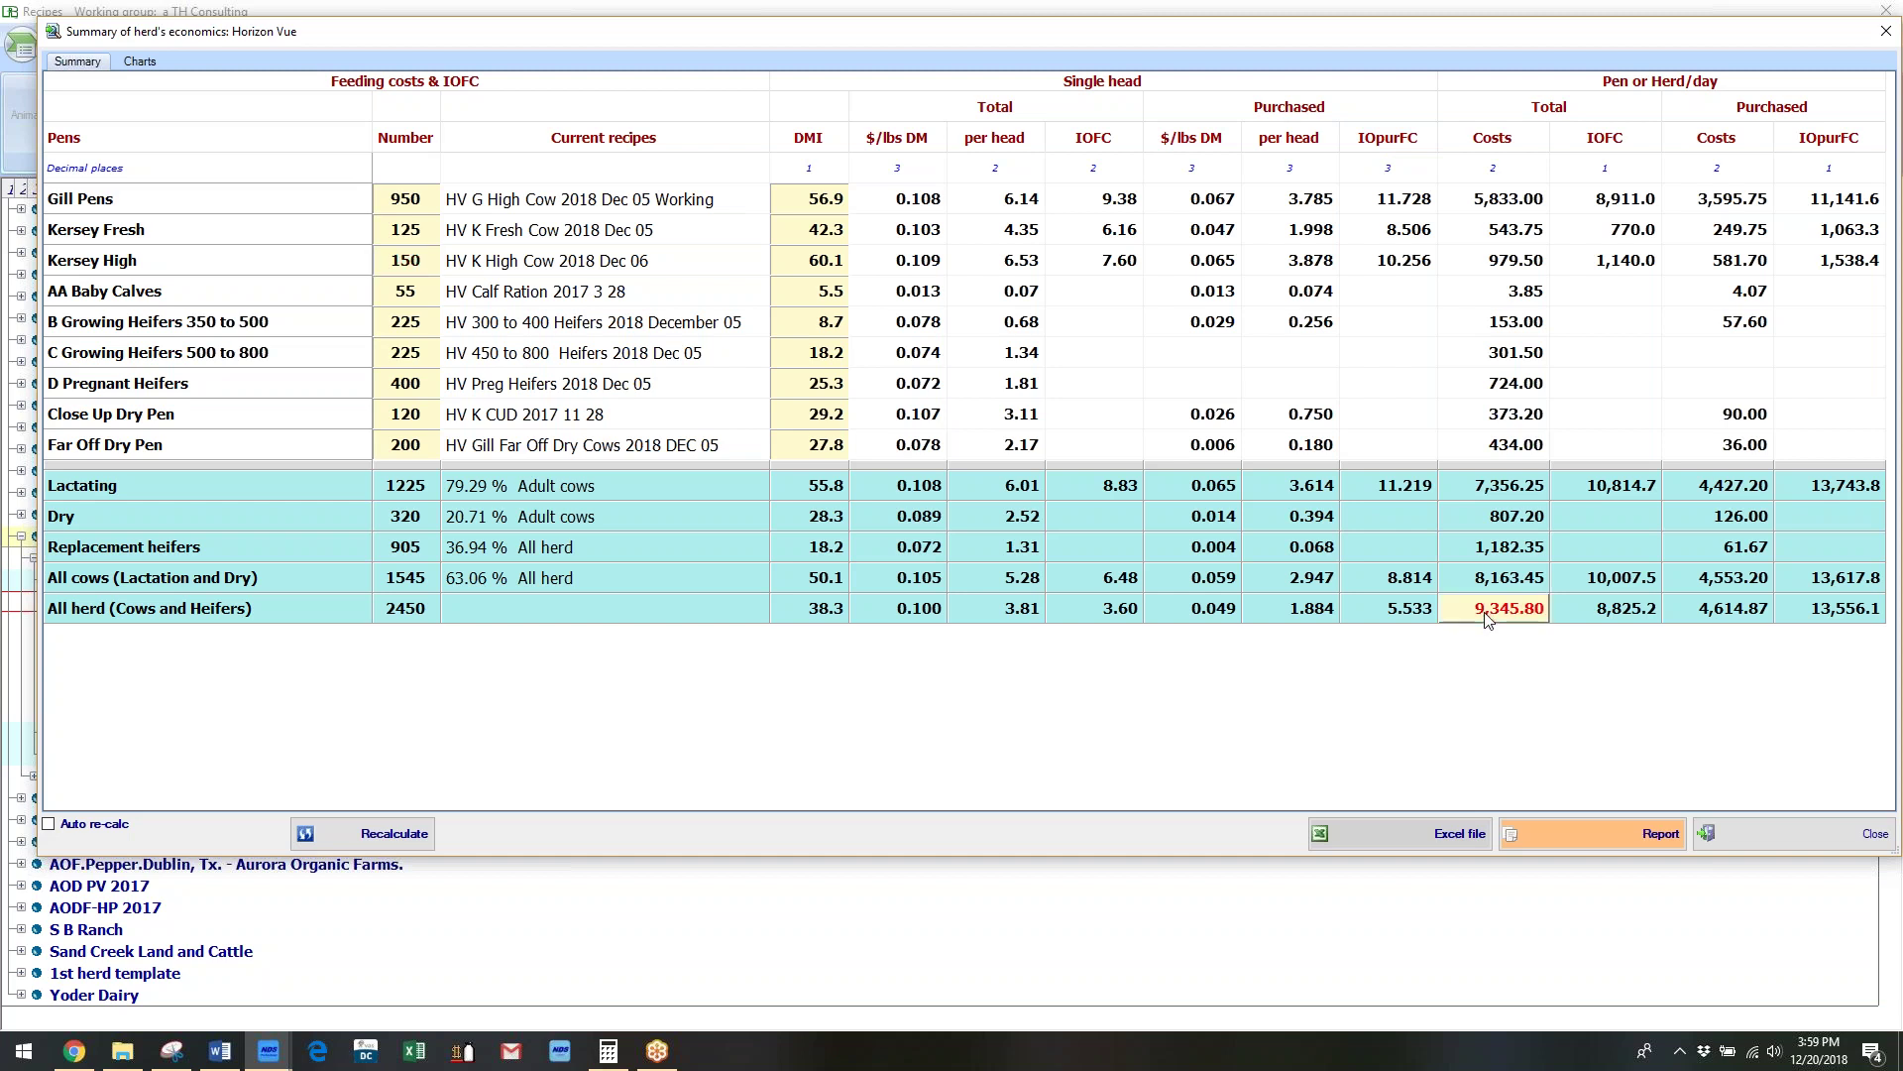
click(1512, 495)
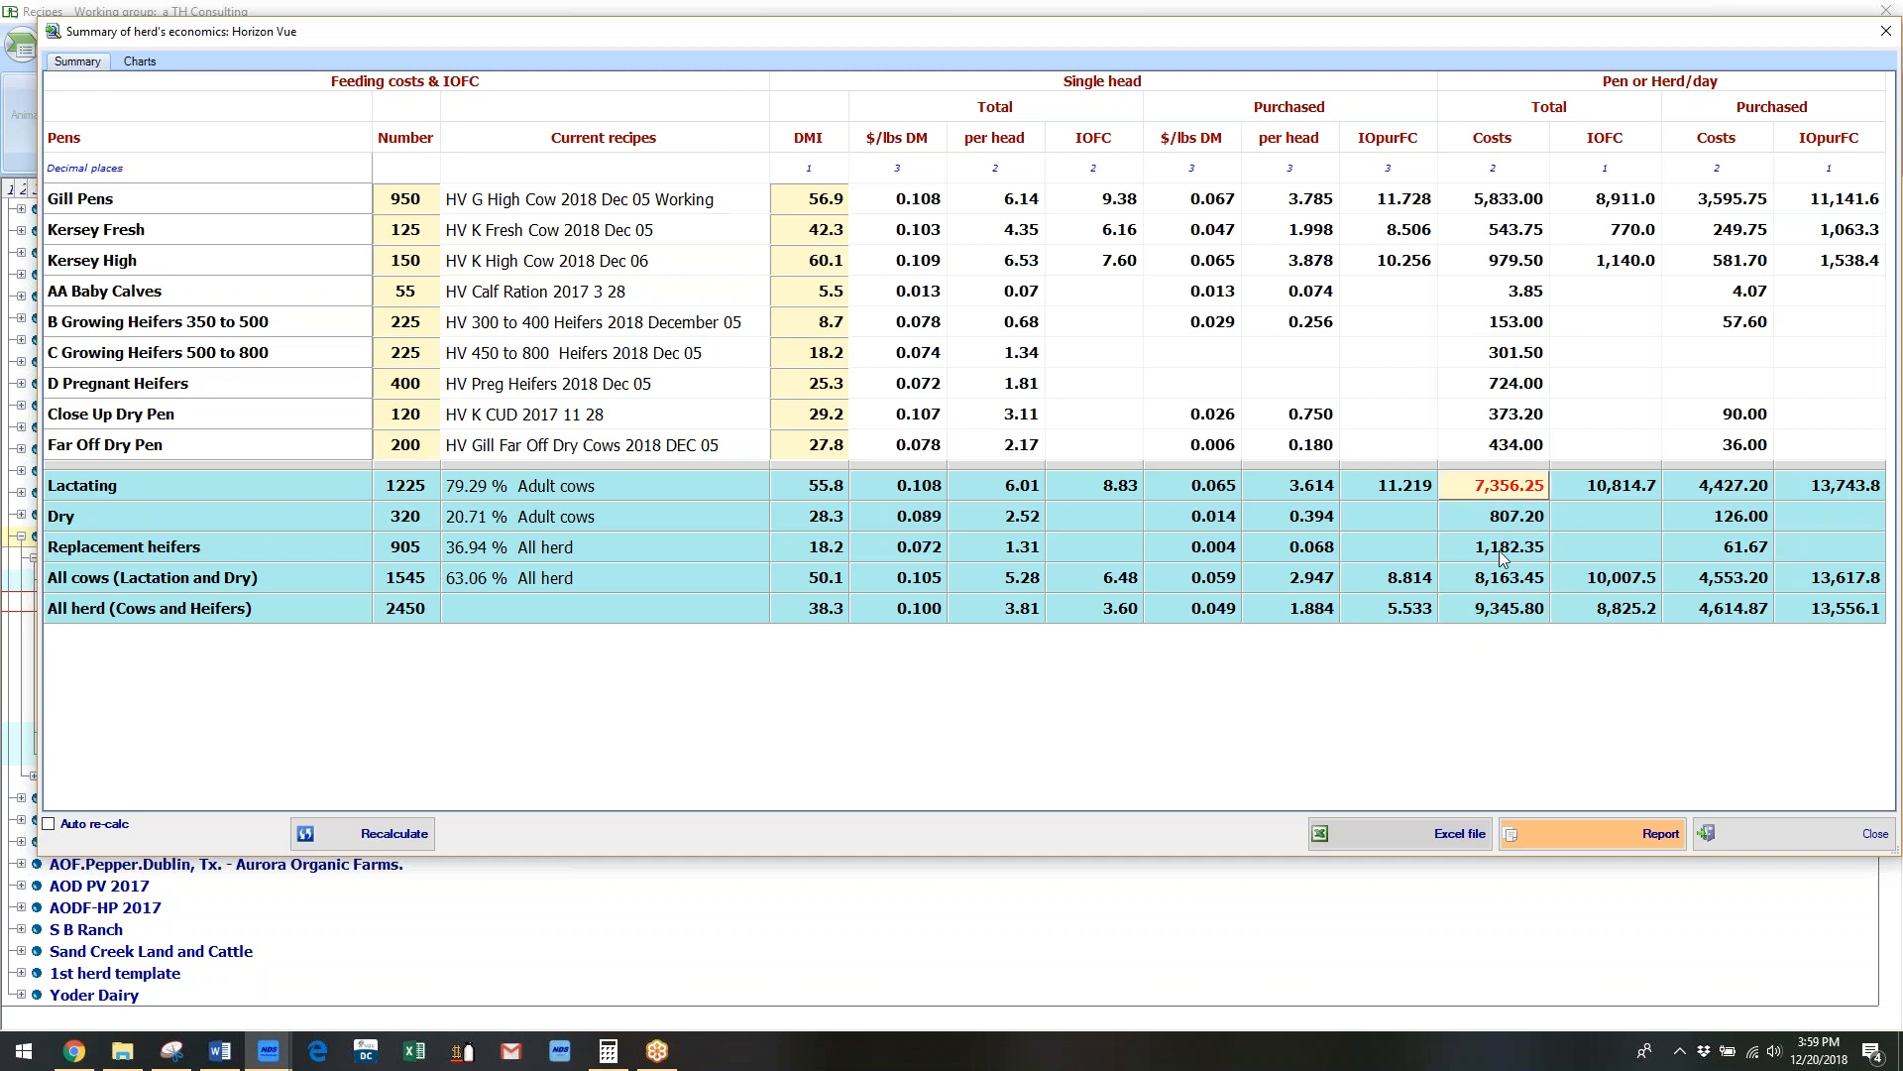
click(1496, 584)
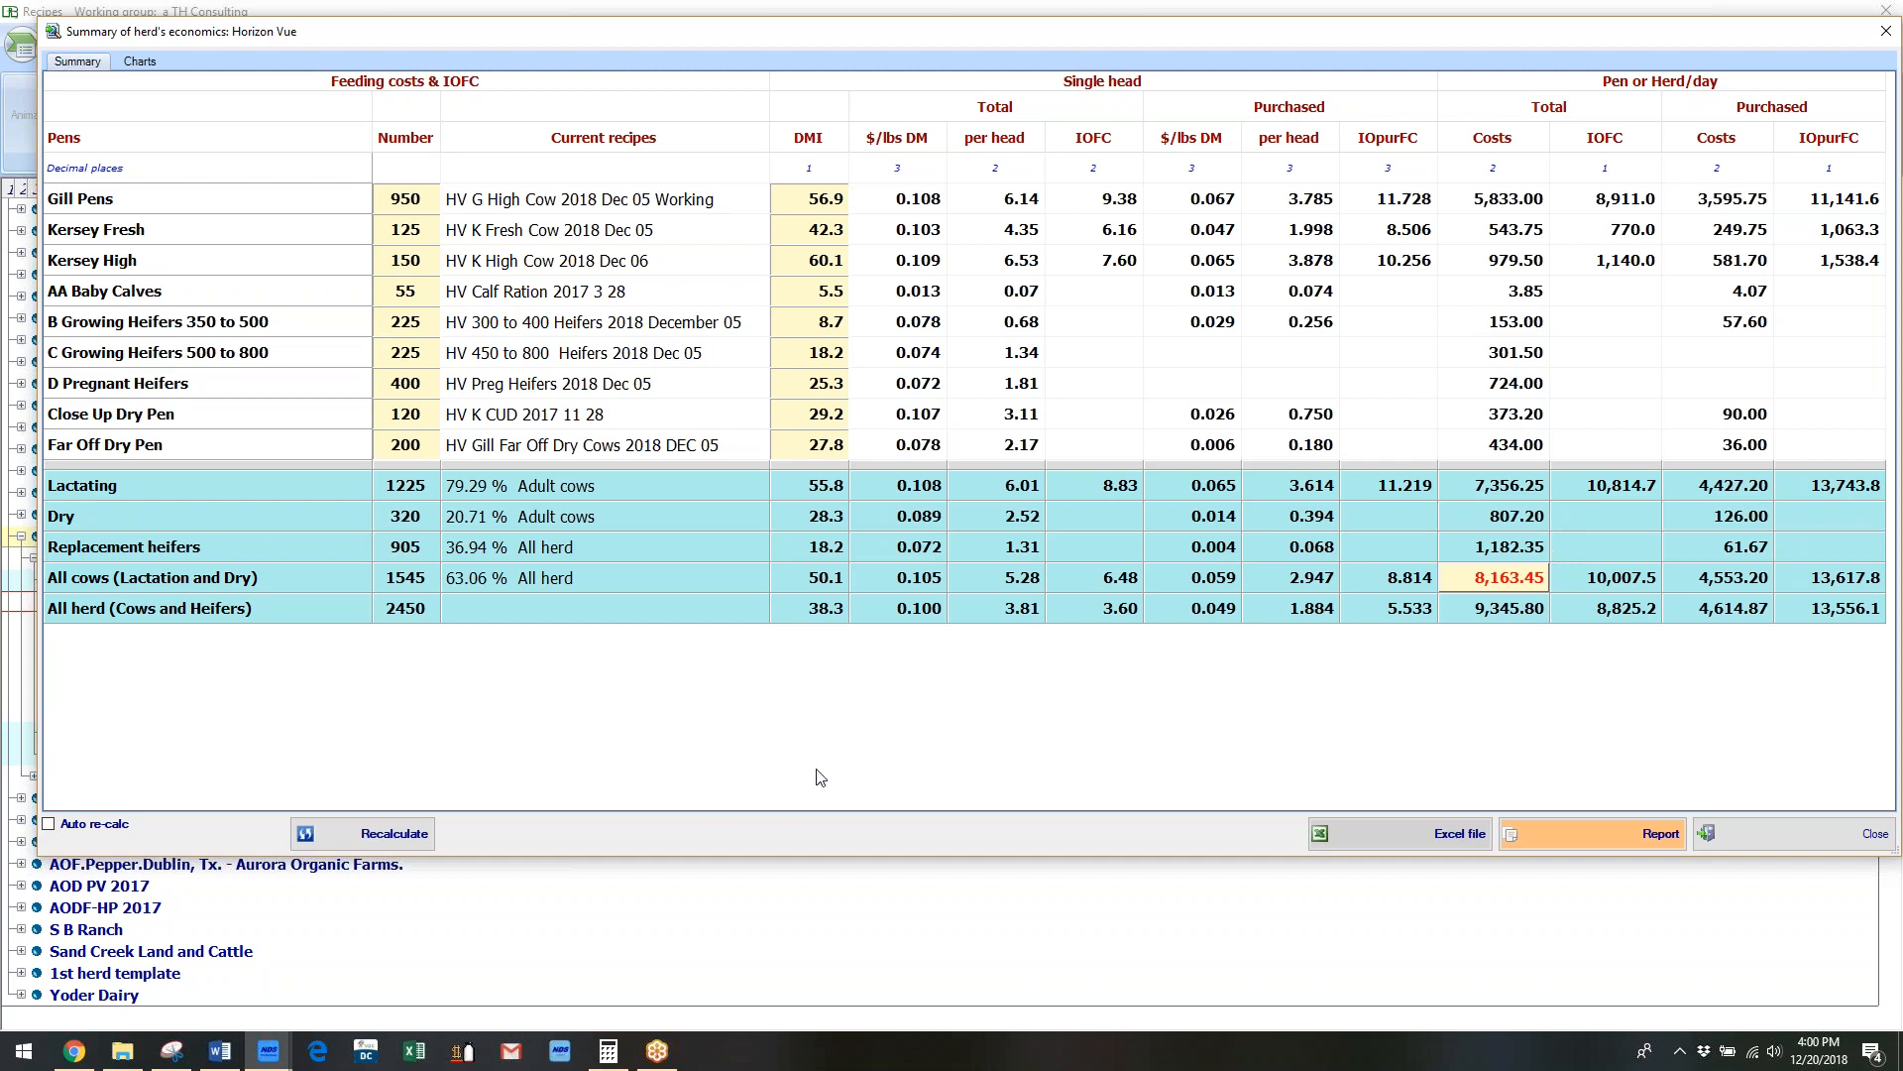
Set Gill Pens intake to 58.0 lbs and head count to 1,050, then recalculate for 1,325 lactating cows.
click(830, 206)
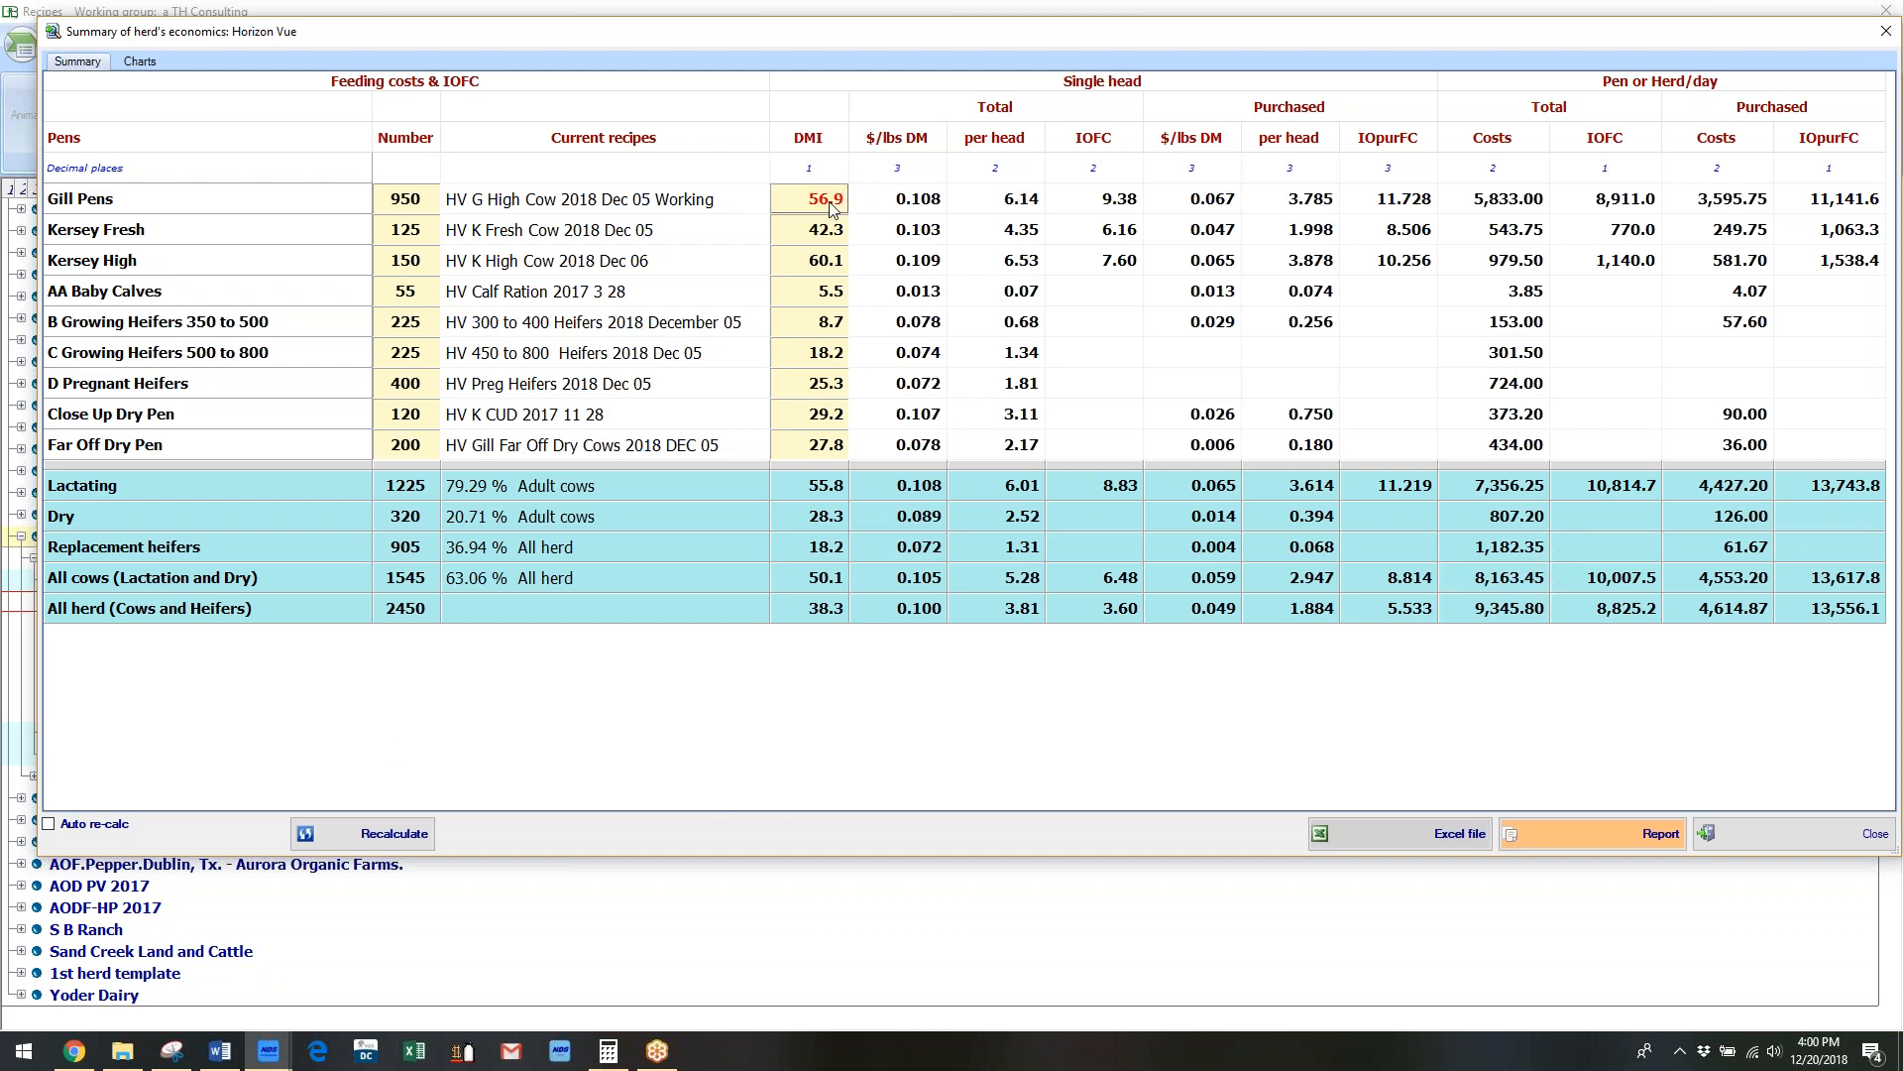
text(58)
key(Return)
click(413, 204)
text(1050)
key(Return)
click(372, 835)
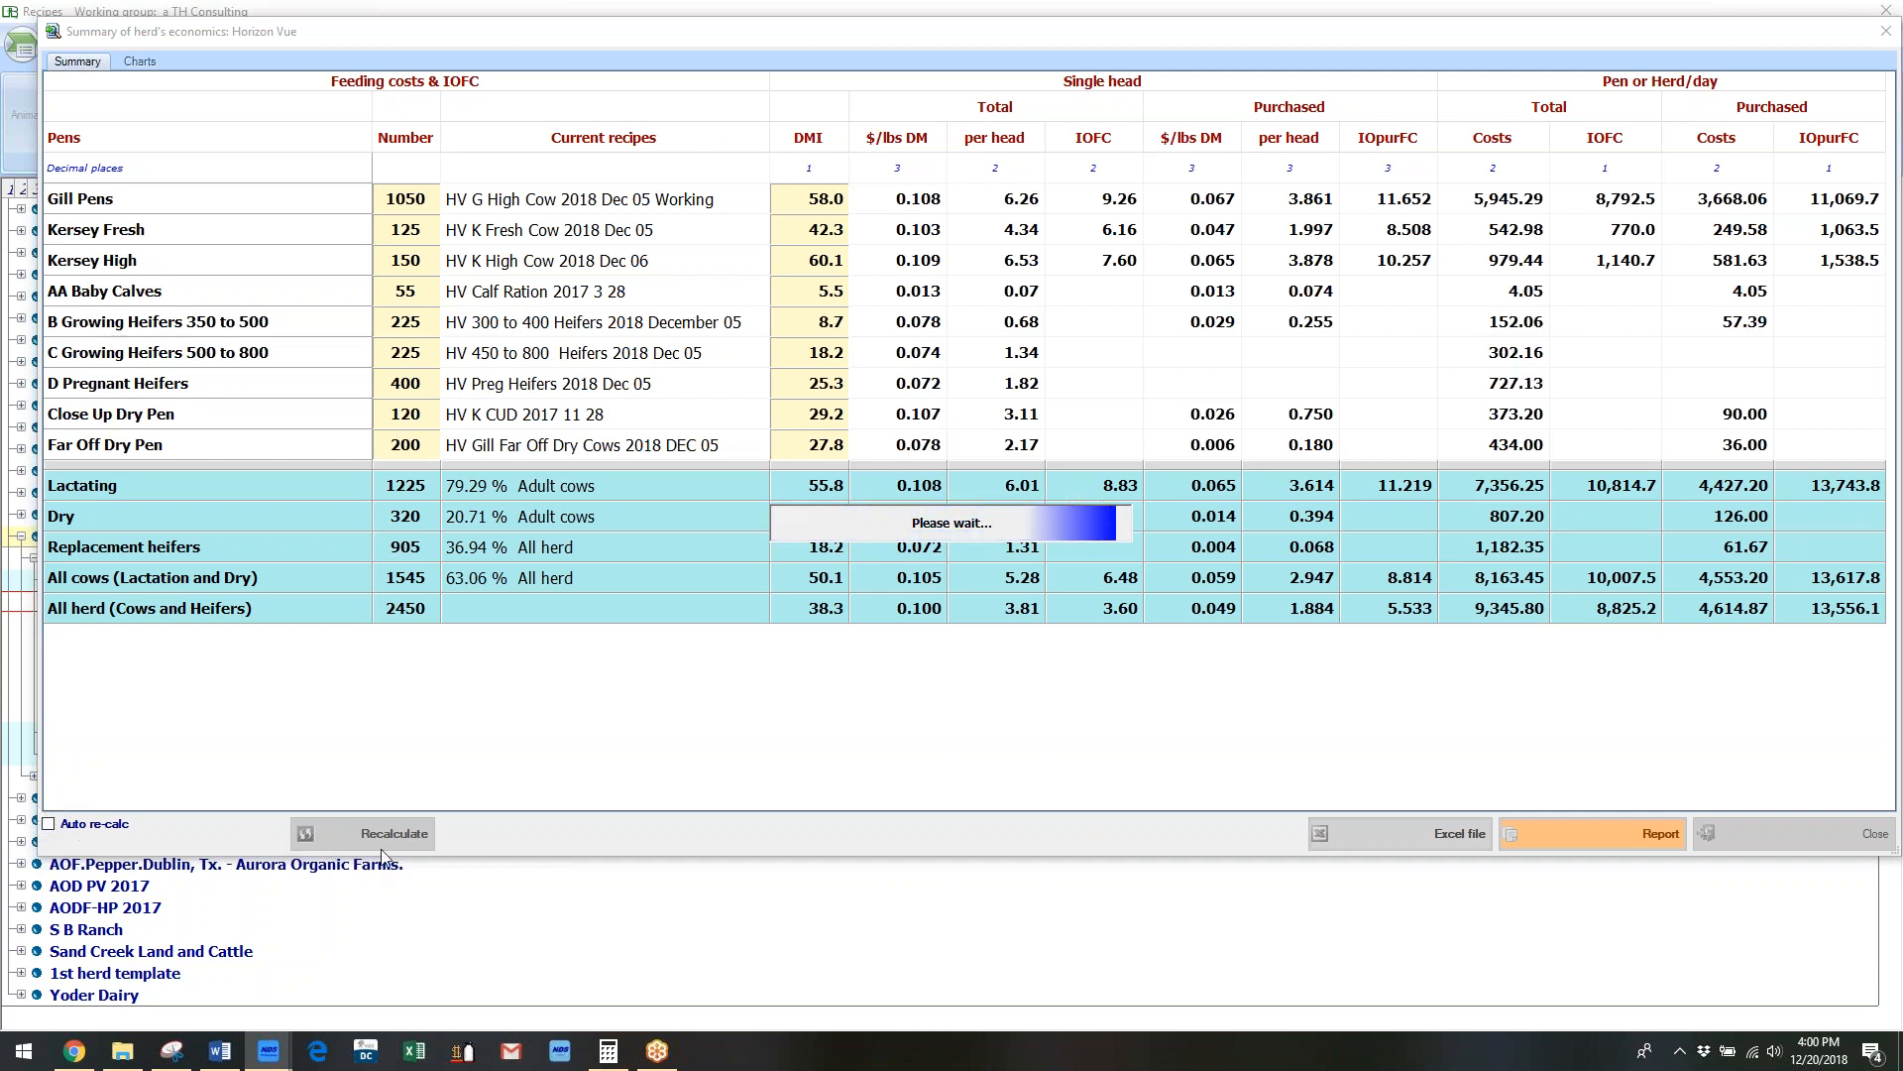
click(414, 499)
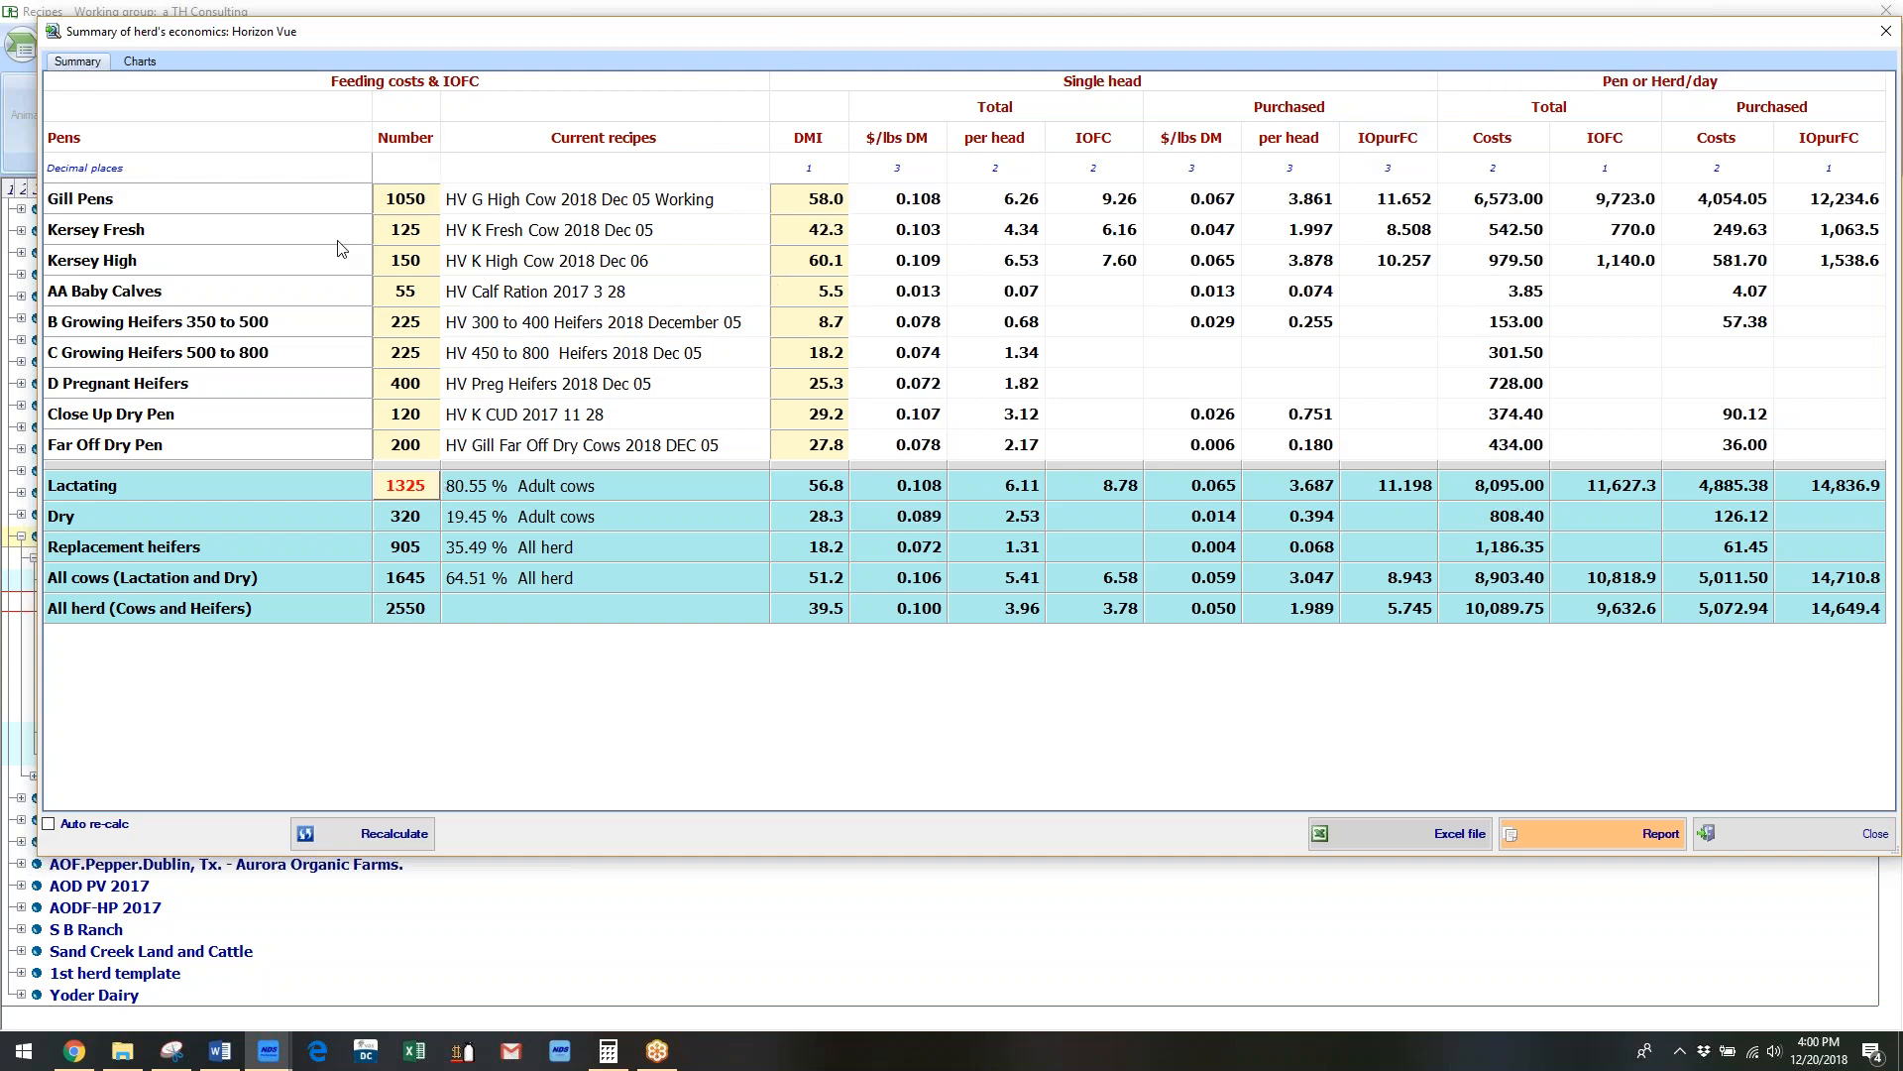
Set Kersey High dry matter intake to 65.0 lbs.
click(825, 264)
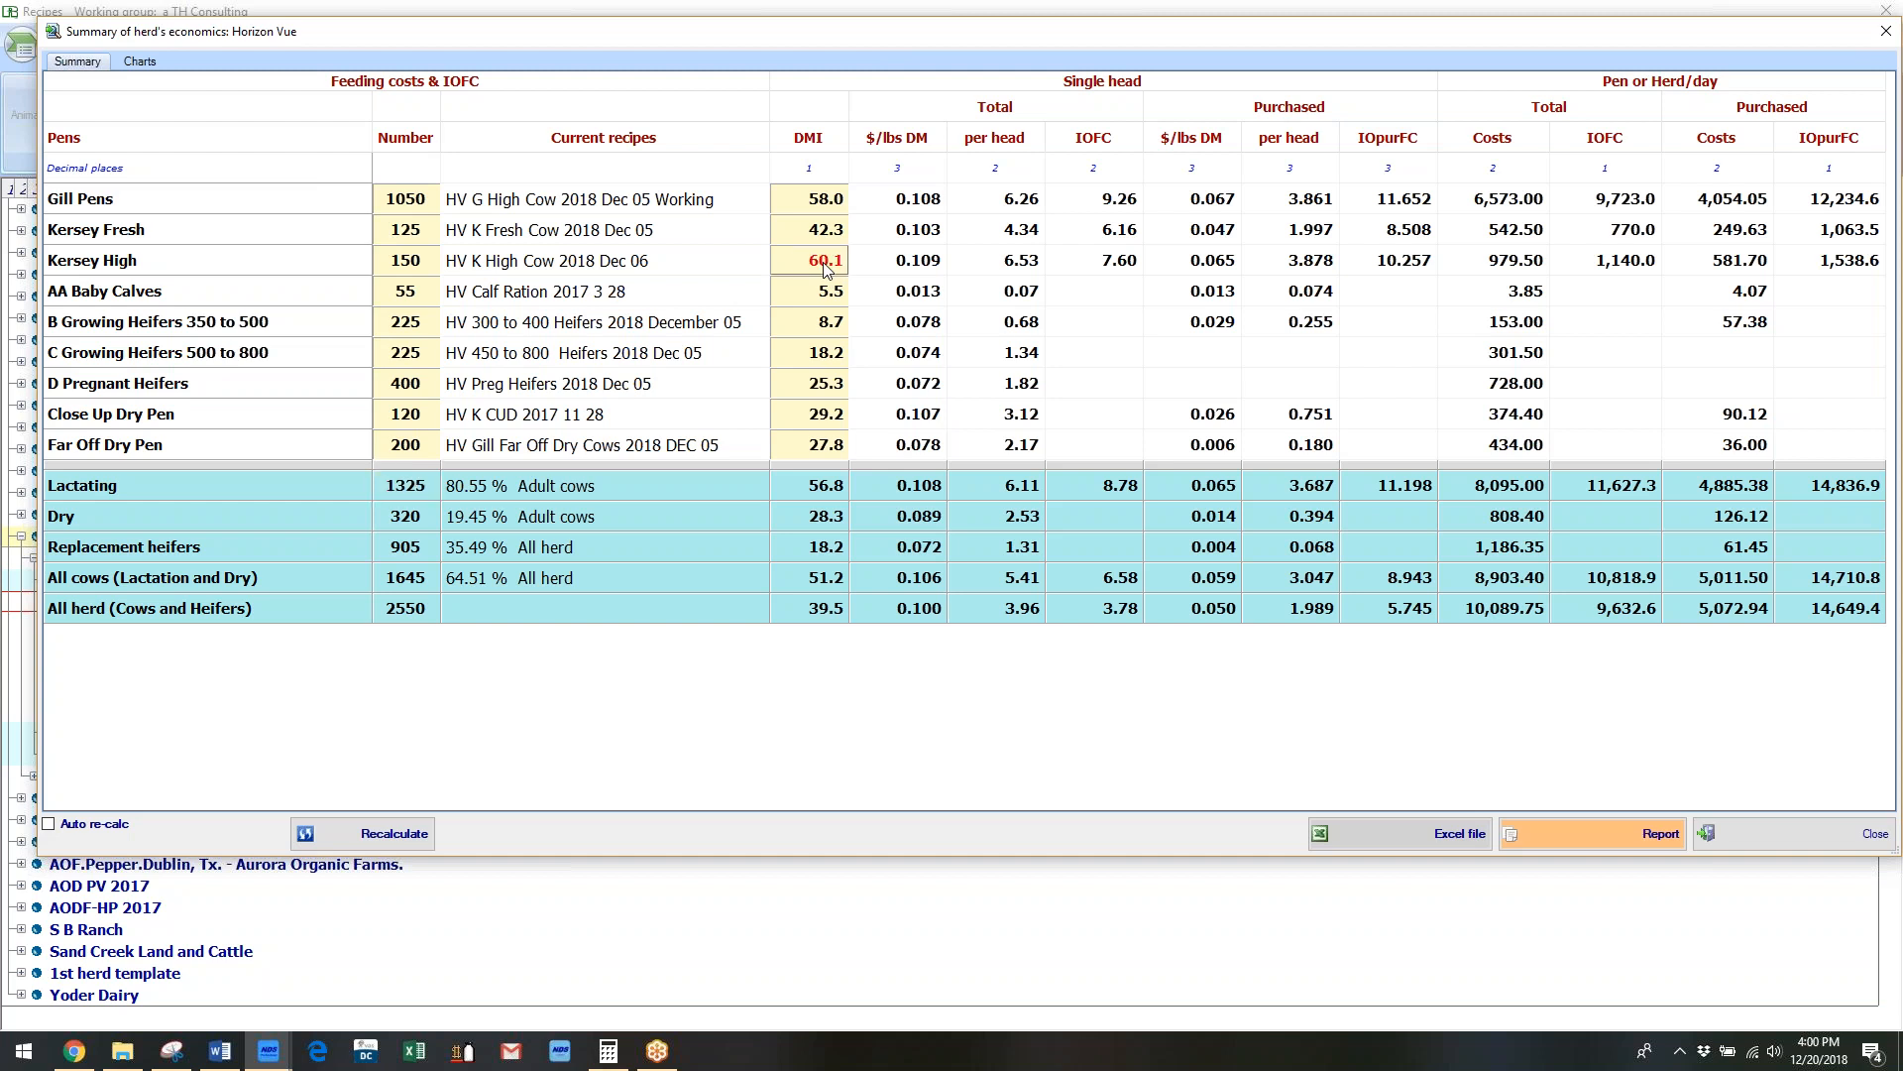
text(65)
key(Return)
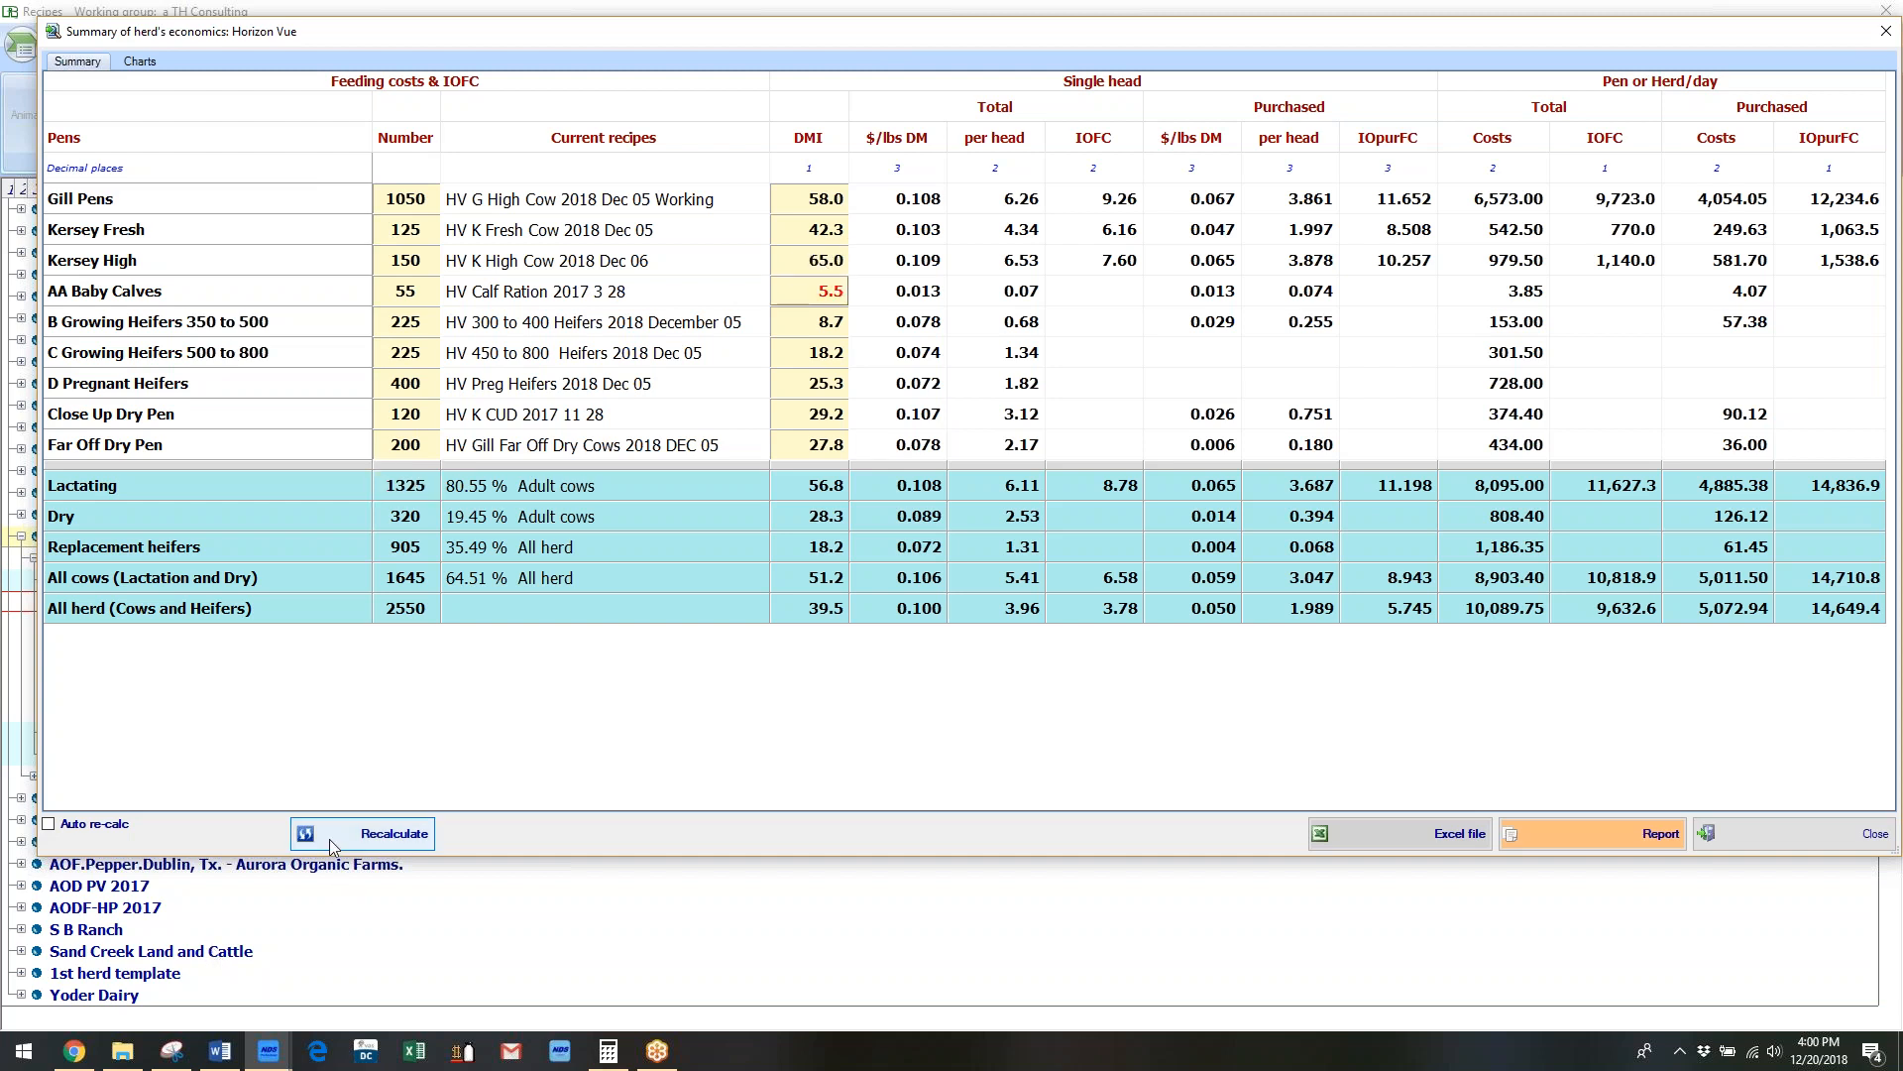
Recalculate the herd economics with Kersey High's 65.0 lbs intake.
click(330, 837)
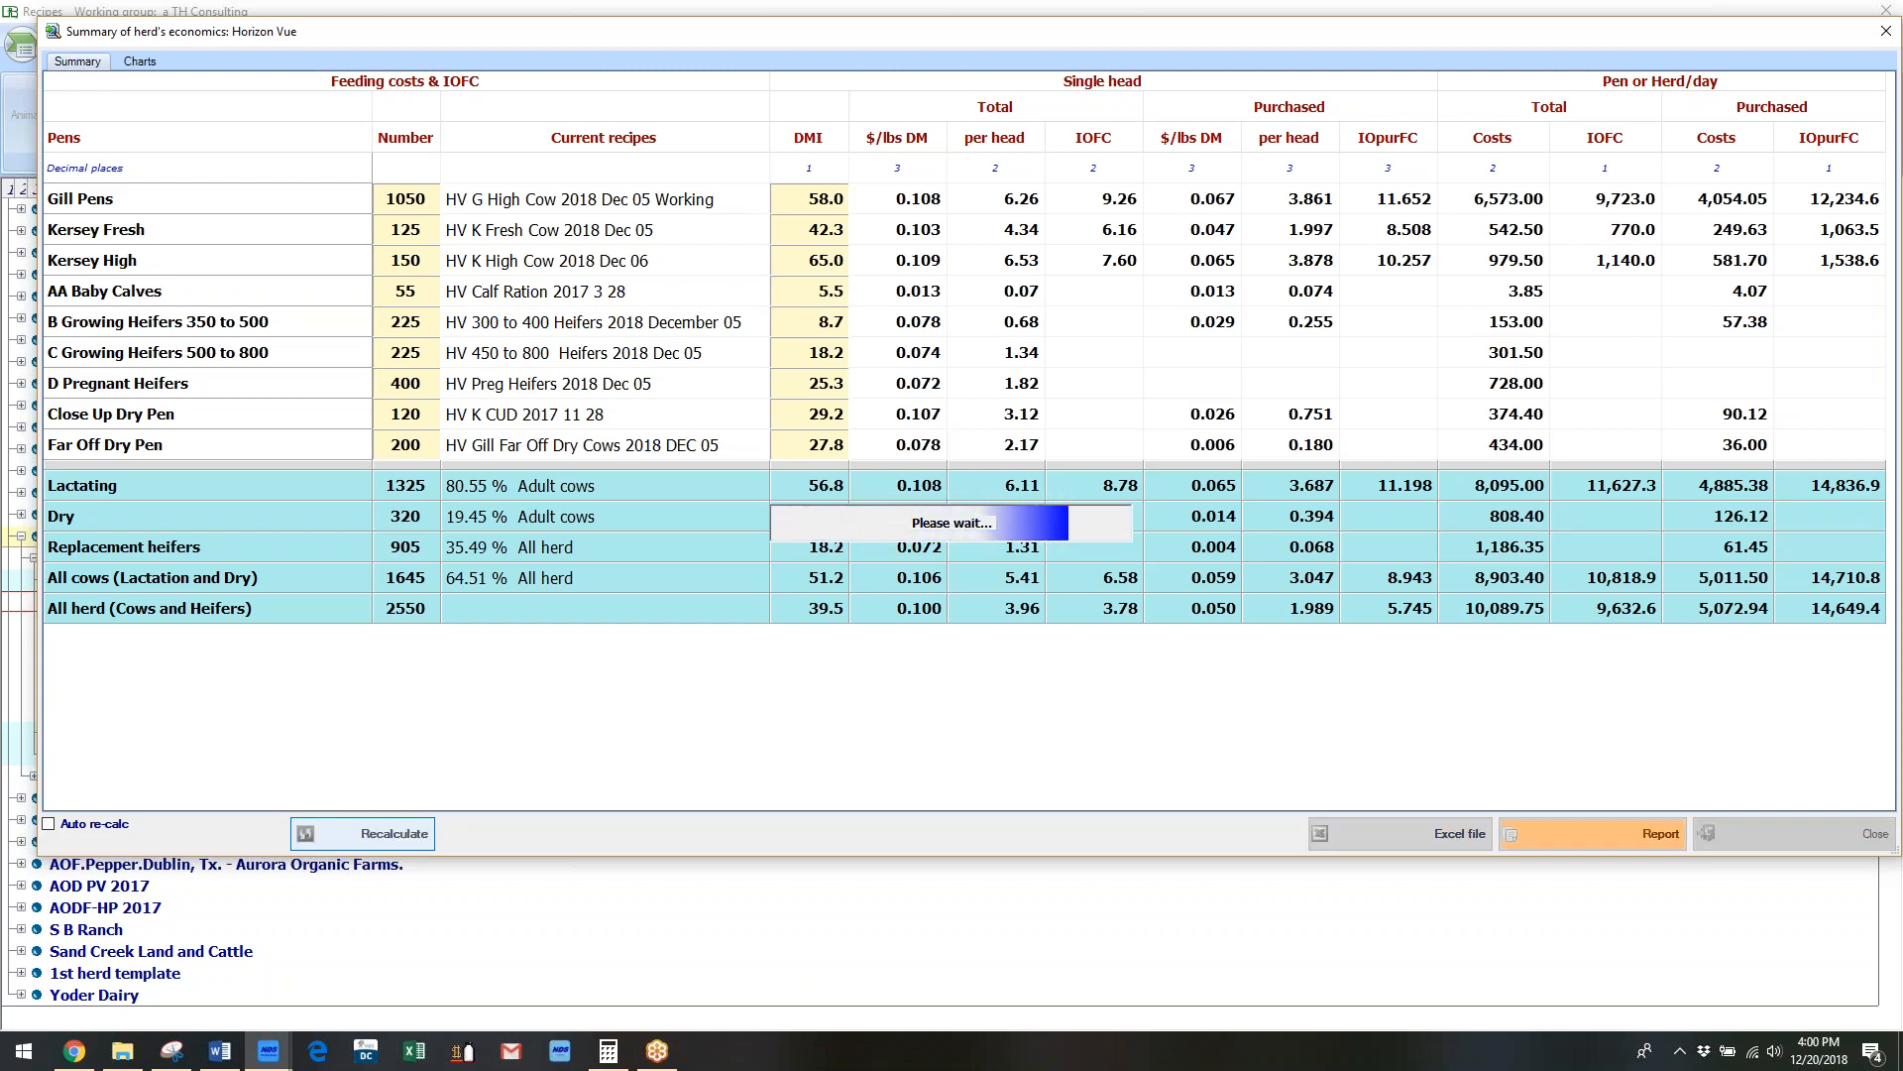